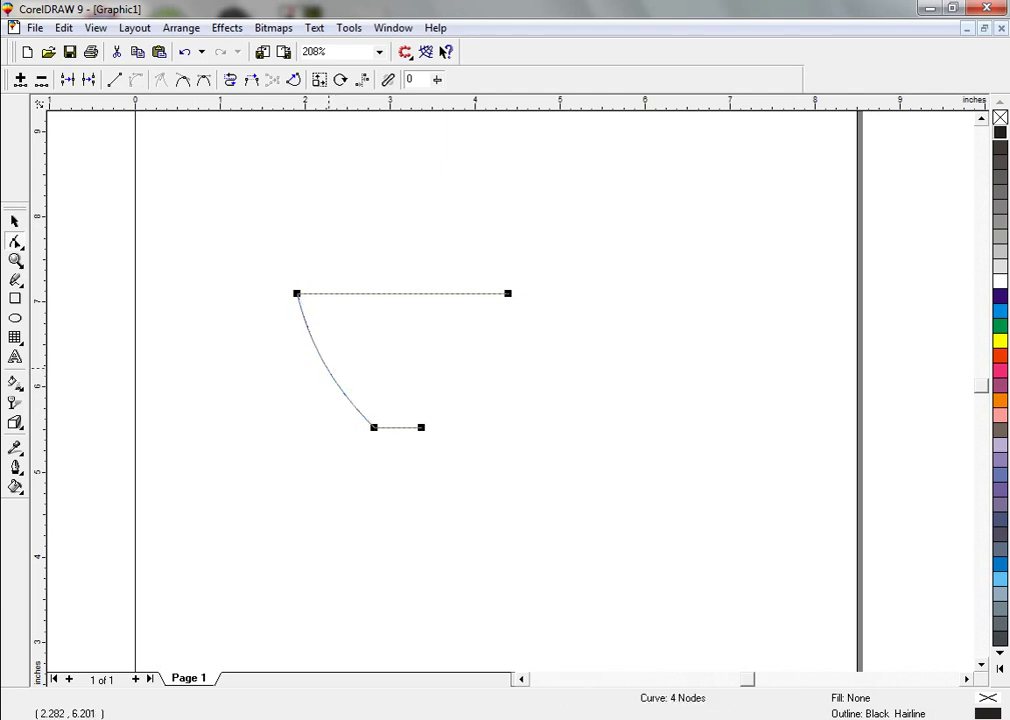
Lengthen the lower line of the half-bowl outline by moving its free end node outward horizontally.
drag(421, 427, 470, 427)
key(ctrl+z)
click(432, 433)
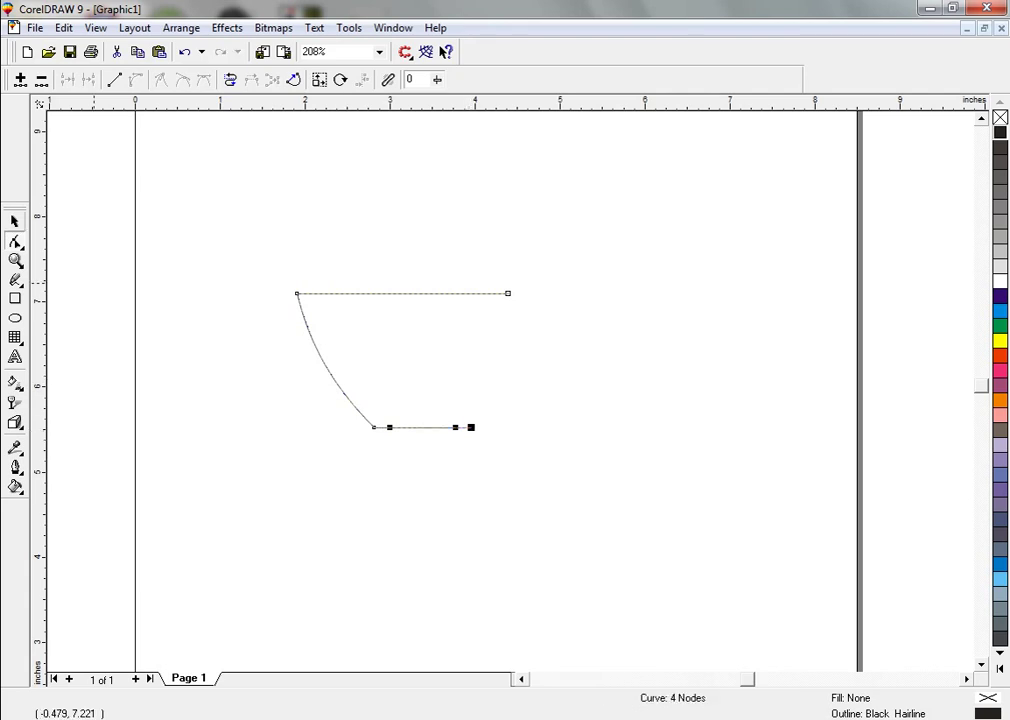
Make a horizontally mirrored copy of the half-bowl outline and overlap both halves to form a full bowl.
key(space)
right_click(551, 371)
drag(289, 359, 474, 296)
drag(554, 292, 445, 292)
Combine the two bowl halves and join their middle end nodes on the upper and lower edges into one closed outline.
drag(268, 244, 660, 501)
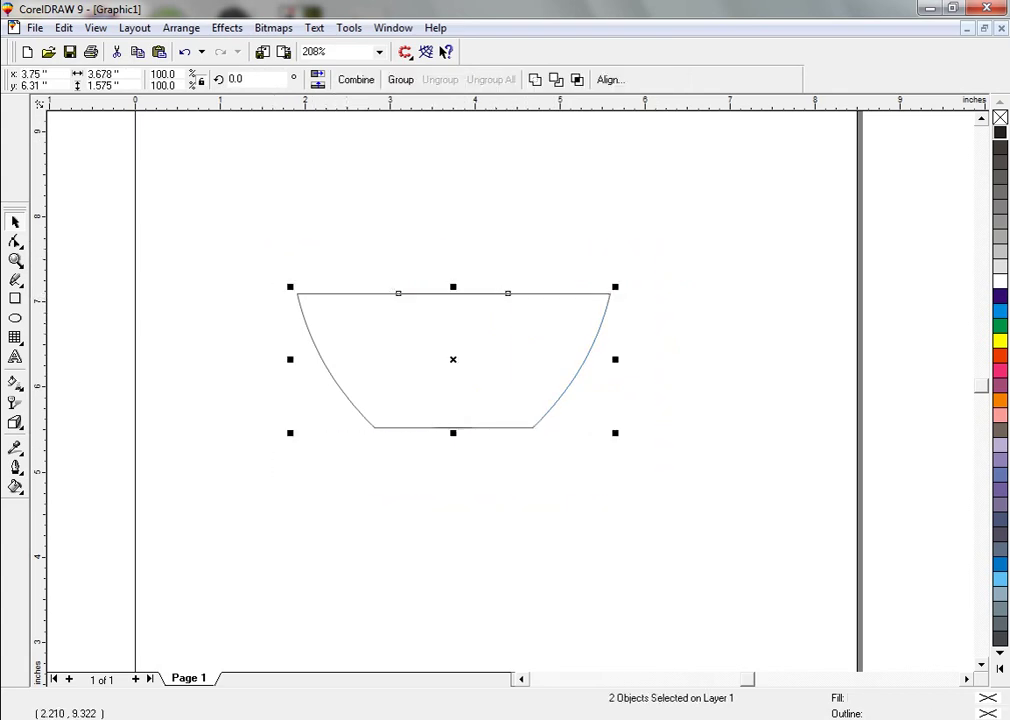
click(392, 78)
click(15, 241)
drag(393, 278, 531, 324)
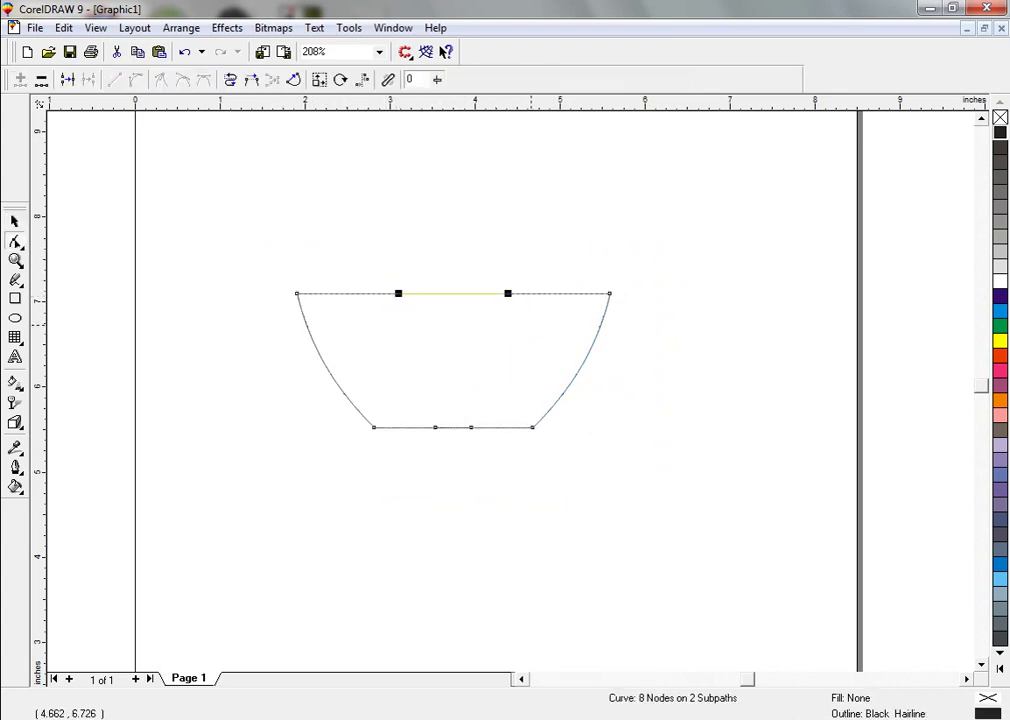
click(67, 79)
drag(404, 407, 504, 456)
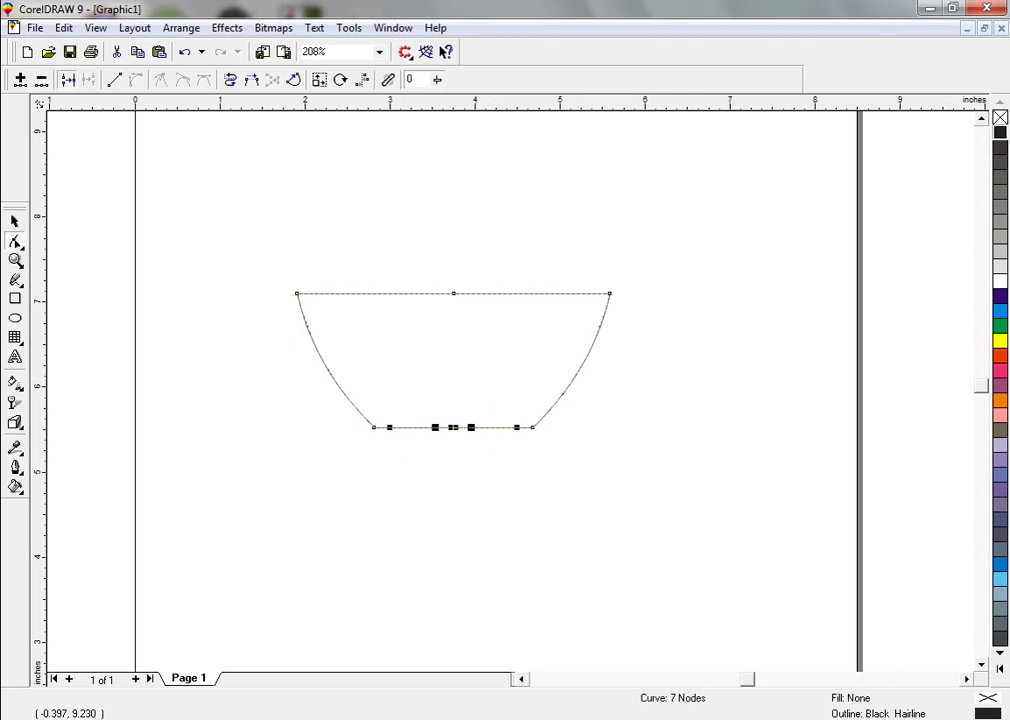
click(67, 79)
Narrow the bowl evenly about its centre to a width of about 3.14 in.
click(14, 221)
drag(615, 359, 587, 358)
click(63, 323)
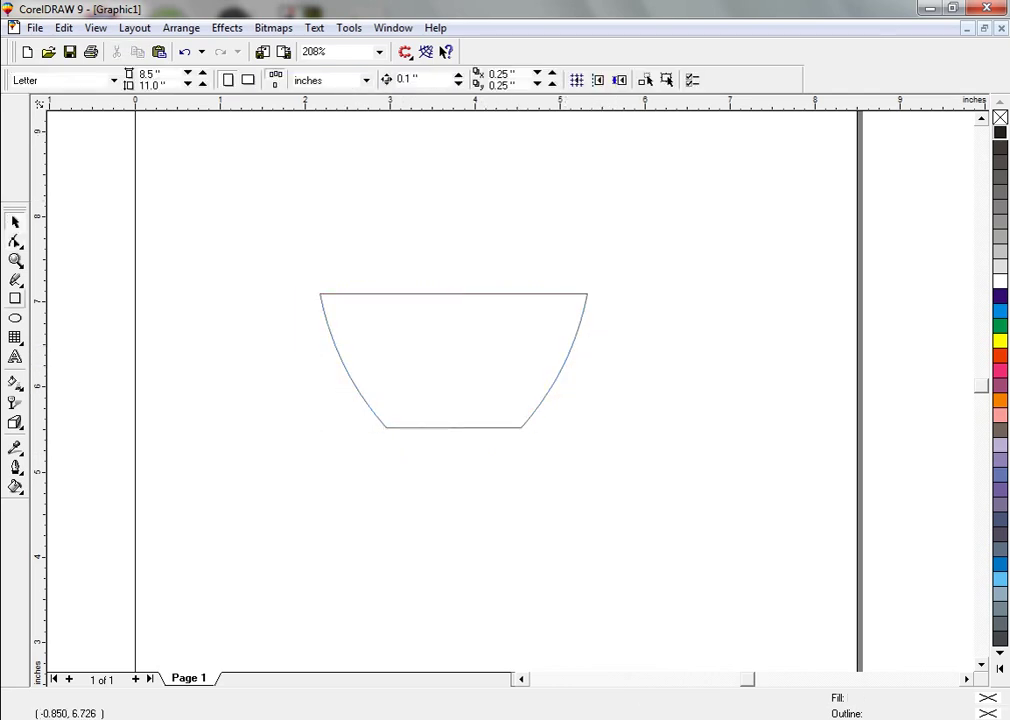
Draw a thin rectangle under the bowl's left half, convert it to curves, slant its outer lower corner inward and mirror a copy.
click(15, 298)
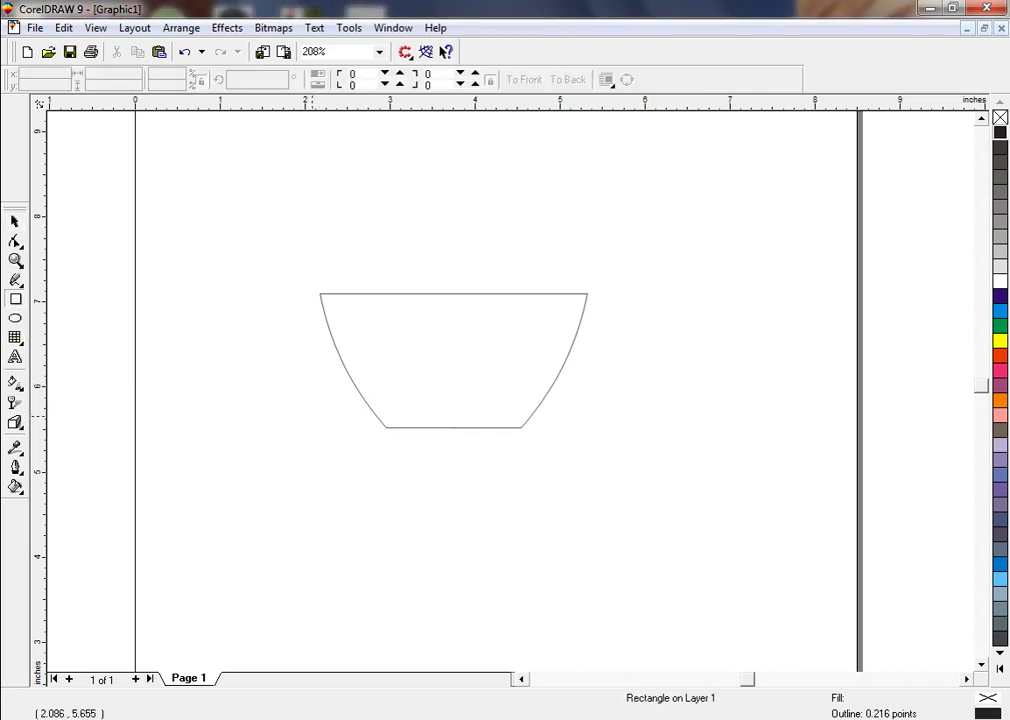
drag(332, 423, 453, 449)
key(ctrl+q)
click(15, 241)
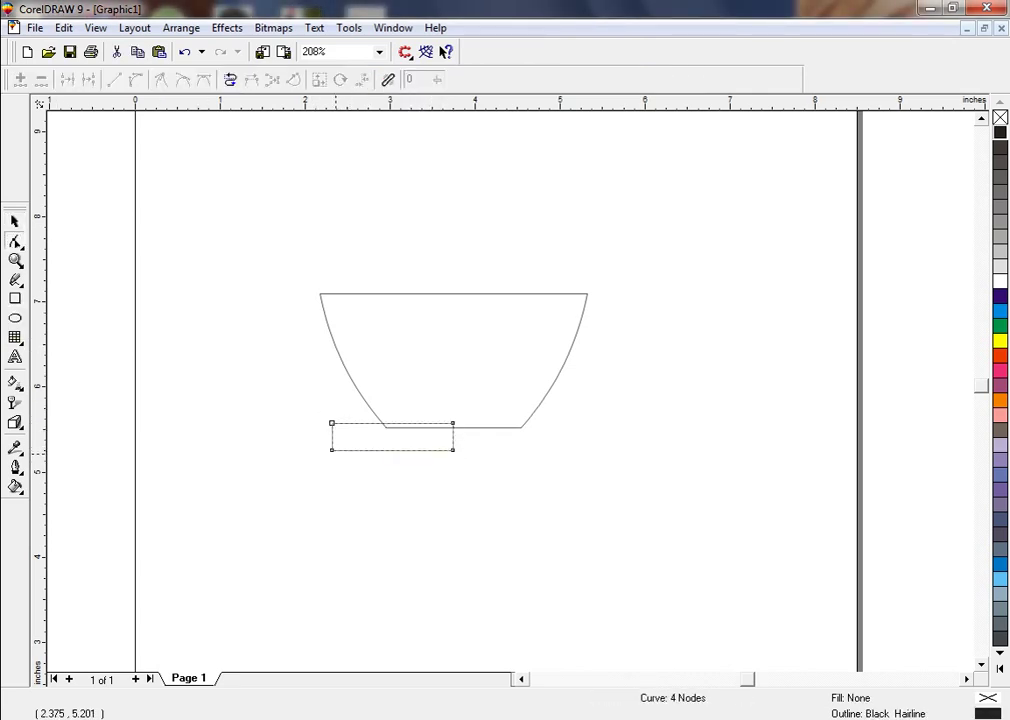
drag(332, 449, 590, 436)
Combine the two mirrored saucer halves and weld the saucer to the bowl.
key(space)
shift+click(427, 449)
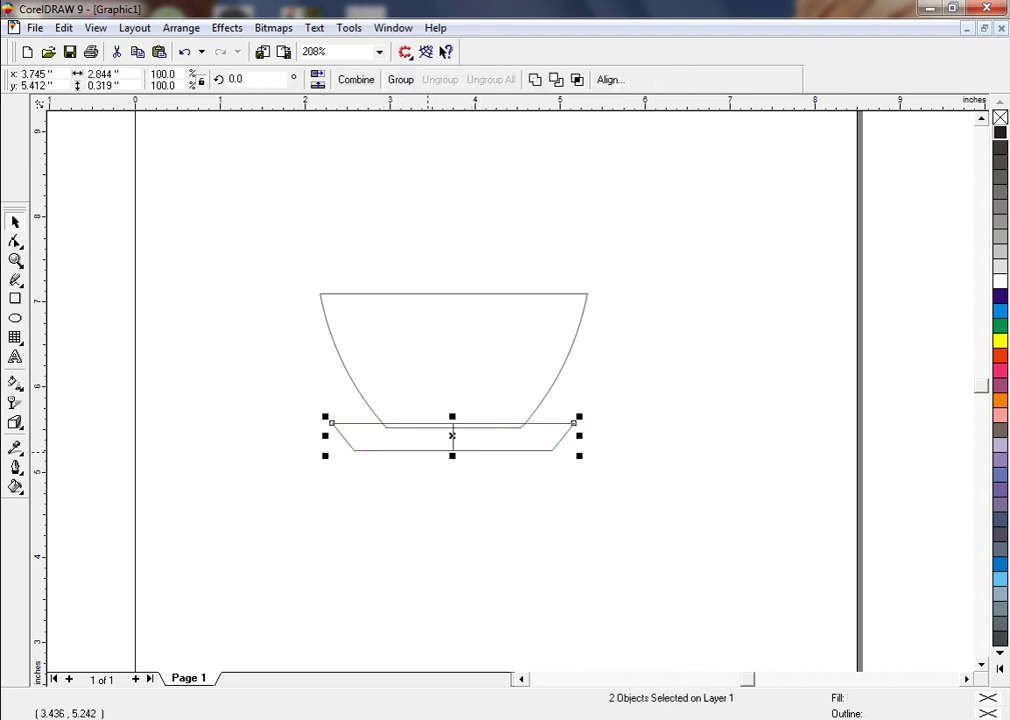
key(ctrl+l)
shift+click(564, 361)
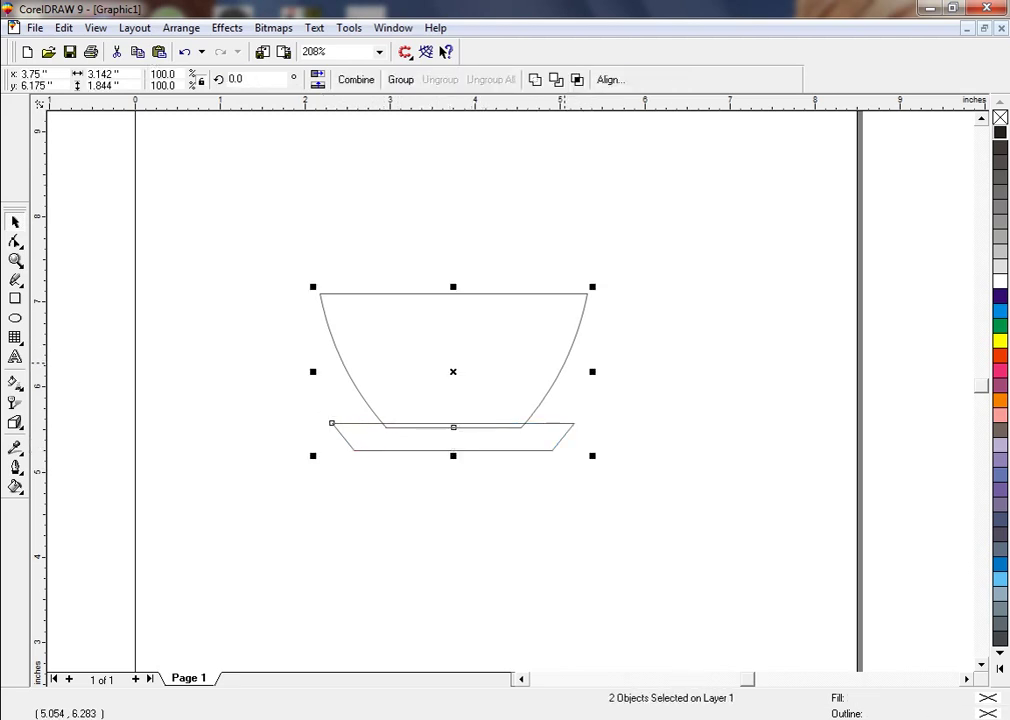
click(535, 79)
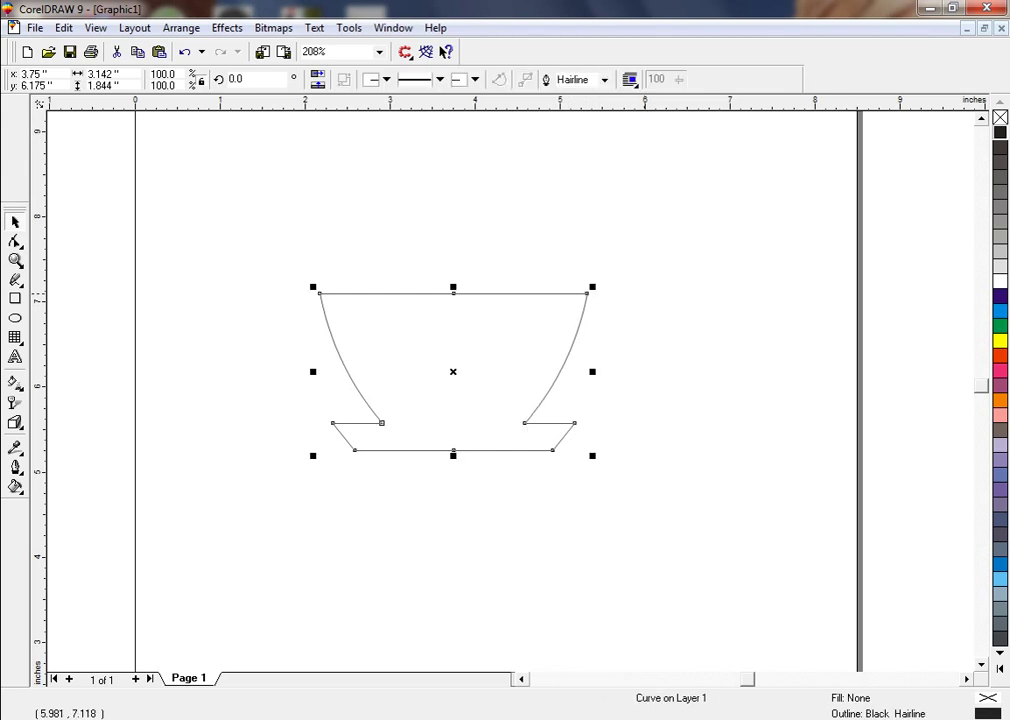
click(645, 296)
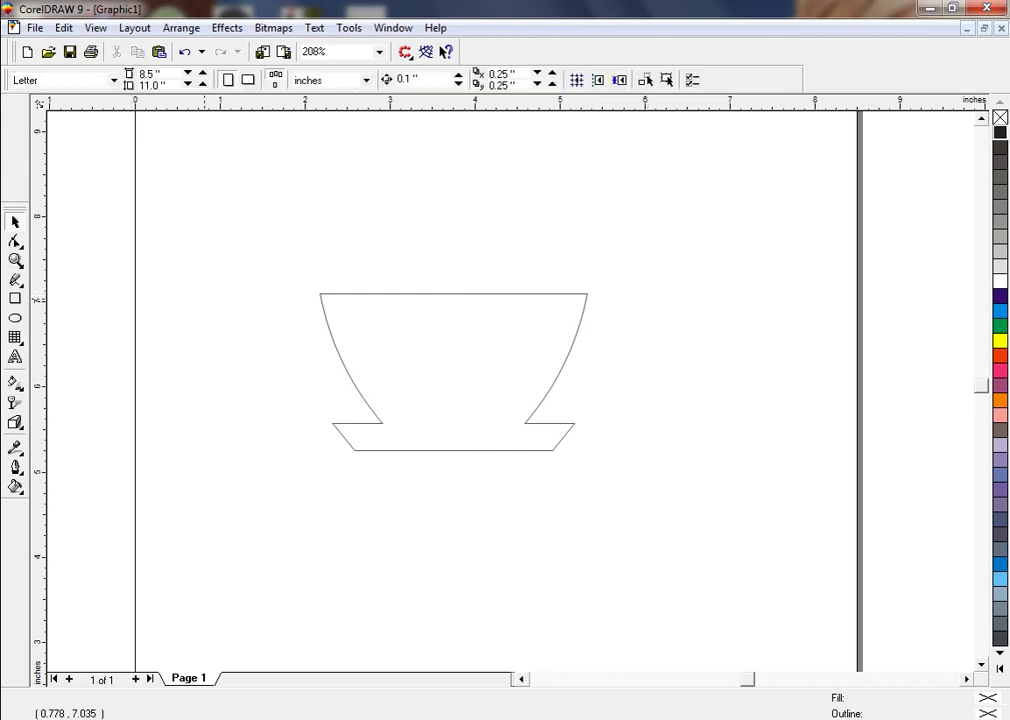
Raise the three nodes of the cup's upper rim vertically by about 0.08 in.
click(387, 293)
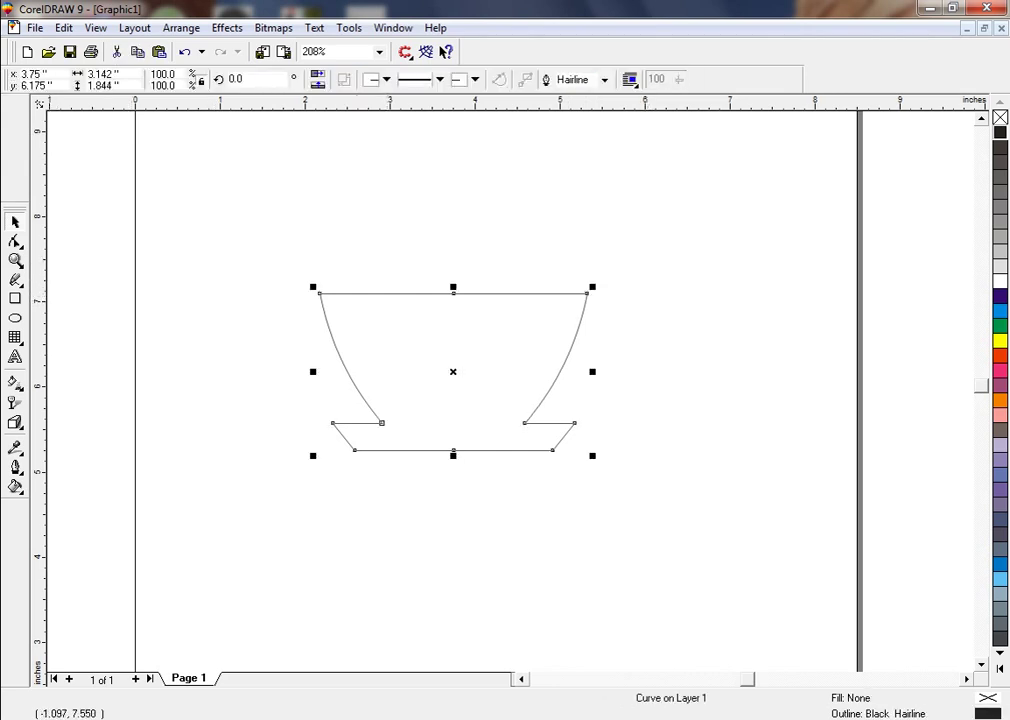
click(15, 241)
drag(303, 250, 587, 286)
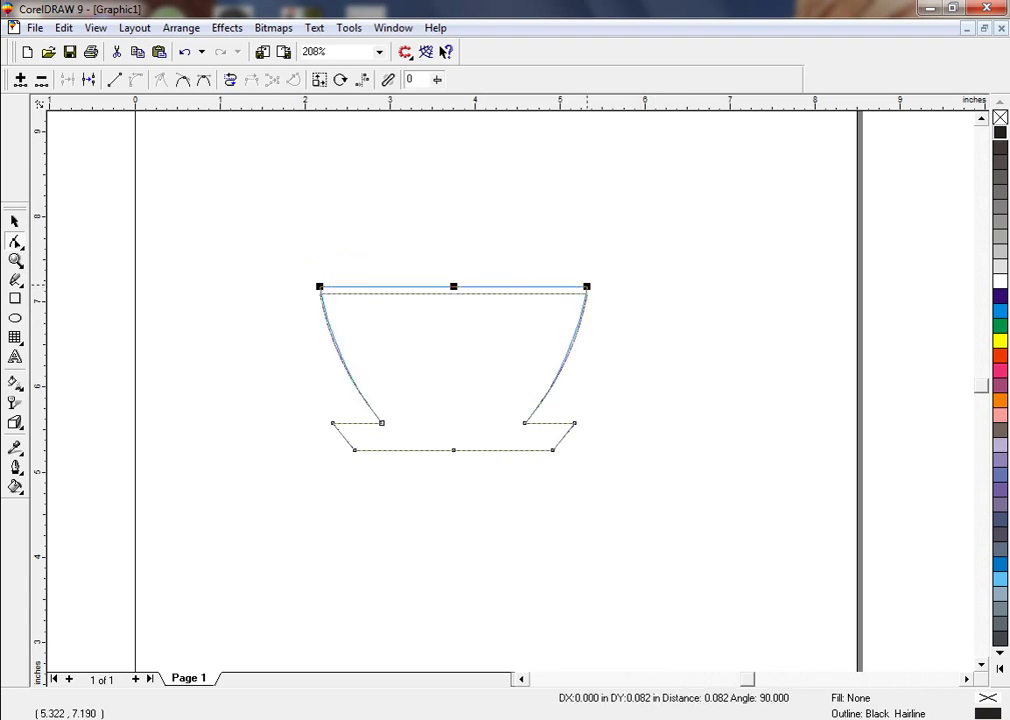
click(15, 221)
key(Escape)
Draw a straight freehand line about 0.74 in long along the upper part of the cup's right side.
click(15, 260)
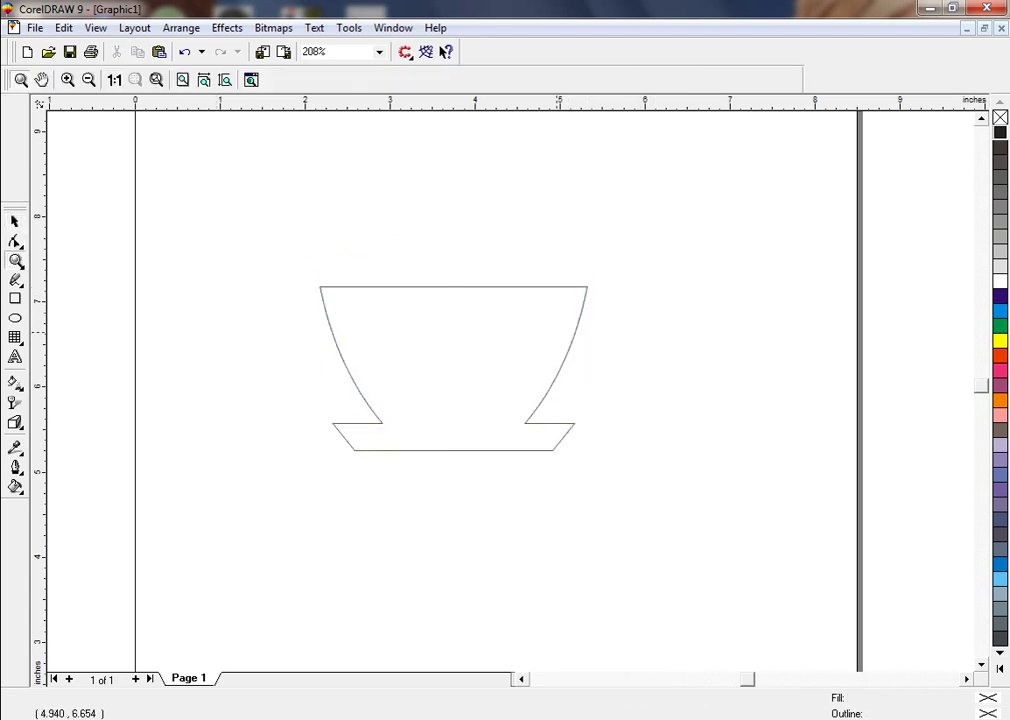
drag(388, 253, 782, 490)
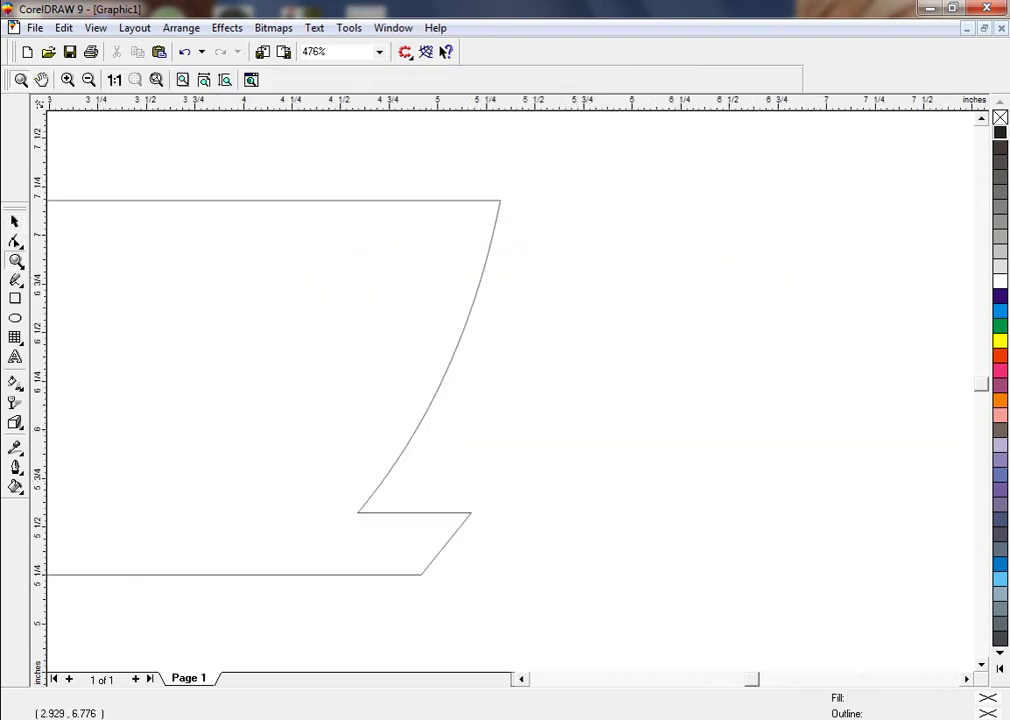
click(15, 280)
click(494, 232)
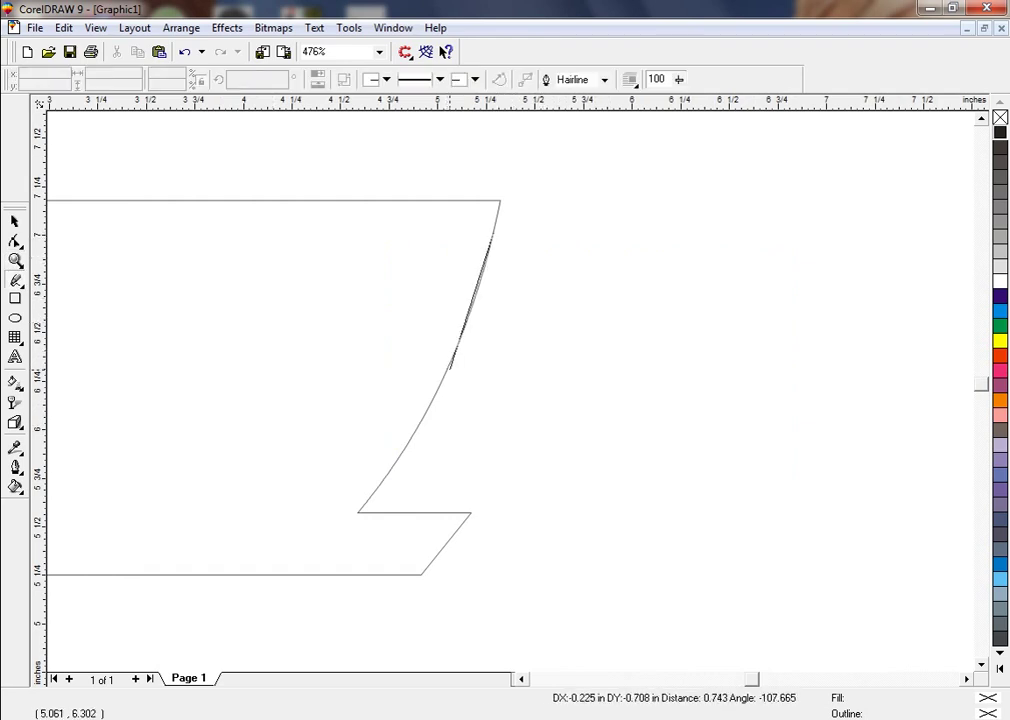
click(448, 370)
click(448, 370)
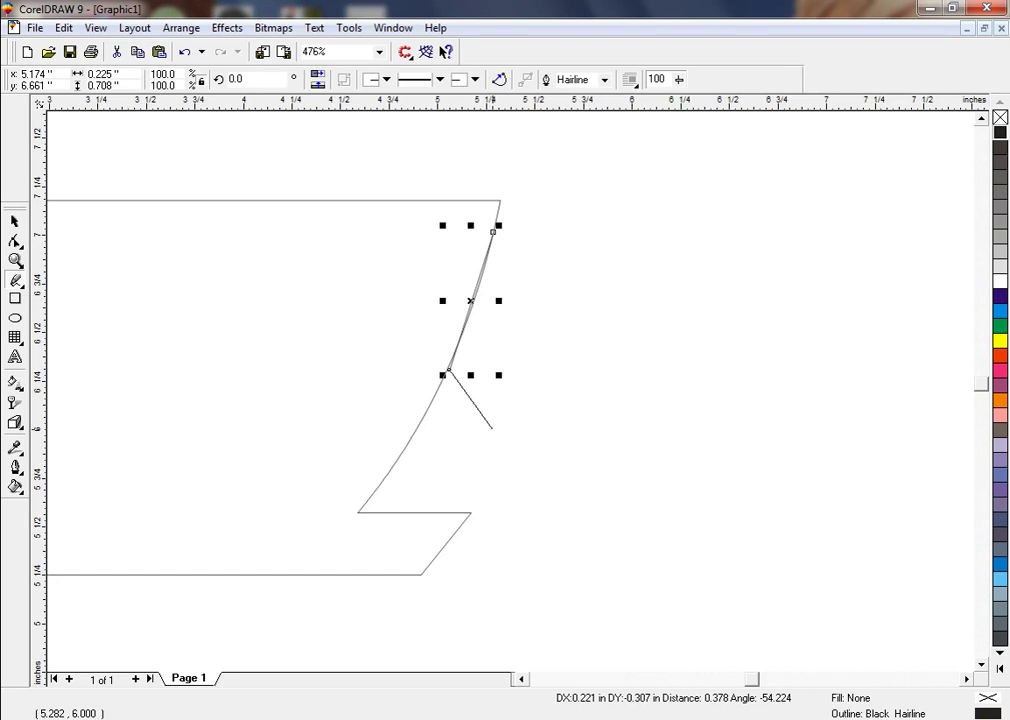
click(491, 428)
key(ctrl+z)
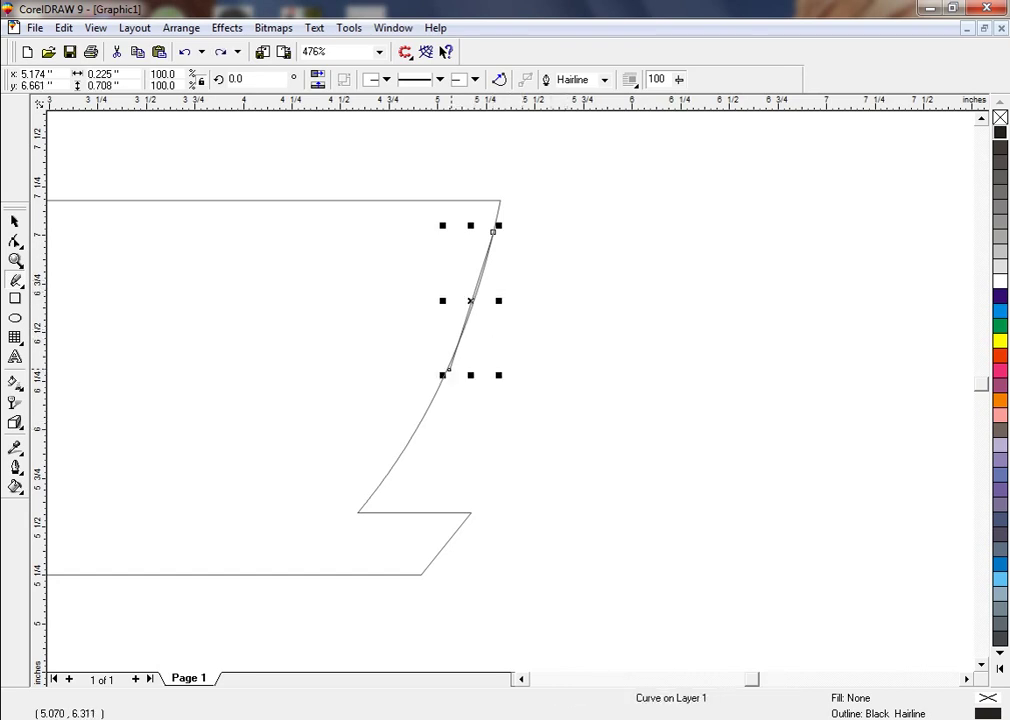
Close the line back onto its starting point and bend one segment outward into the handle's rounded outer curve.
click(450, 370)
click(492, 232)
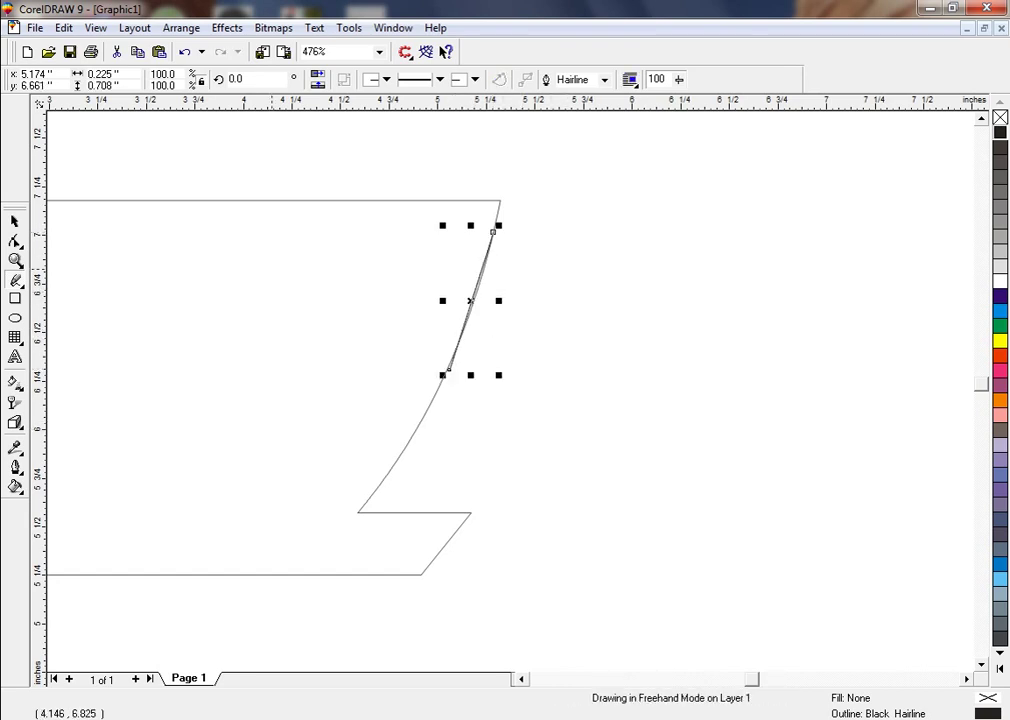
click(15, 241)
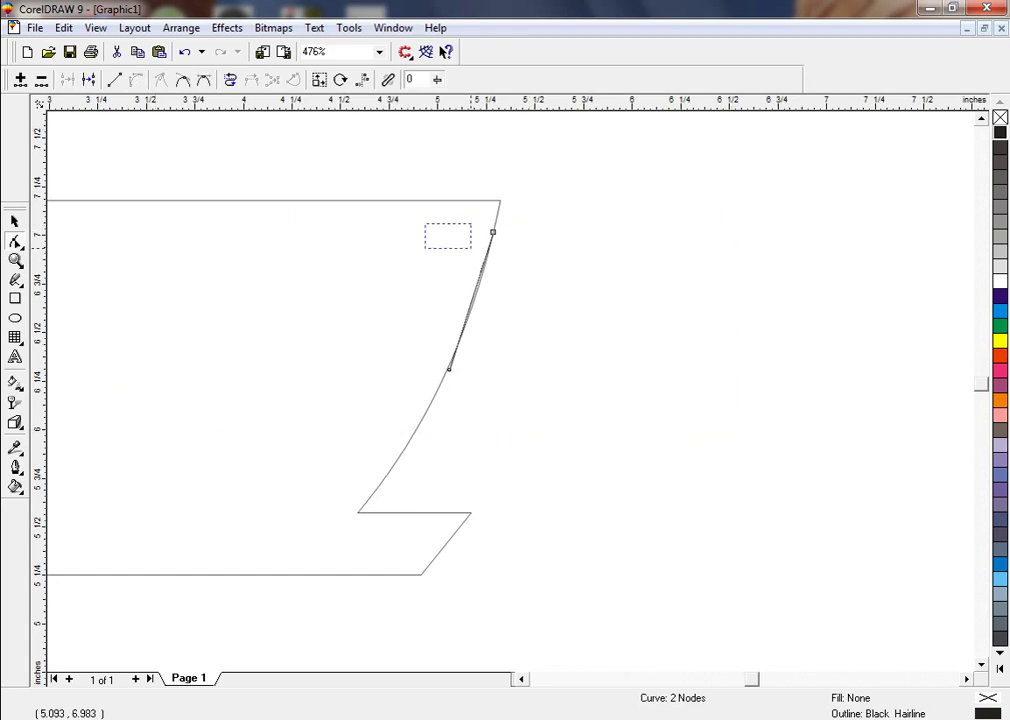
drag(471, 248, 619, 255)
drag(577, 218, 607, 157)
drag(675, 287, 693, 287)
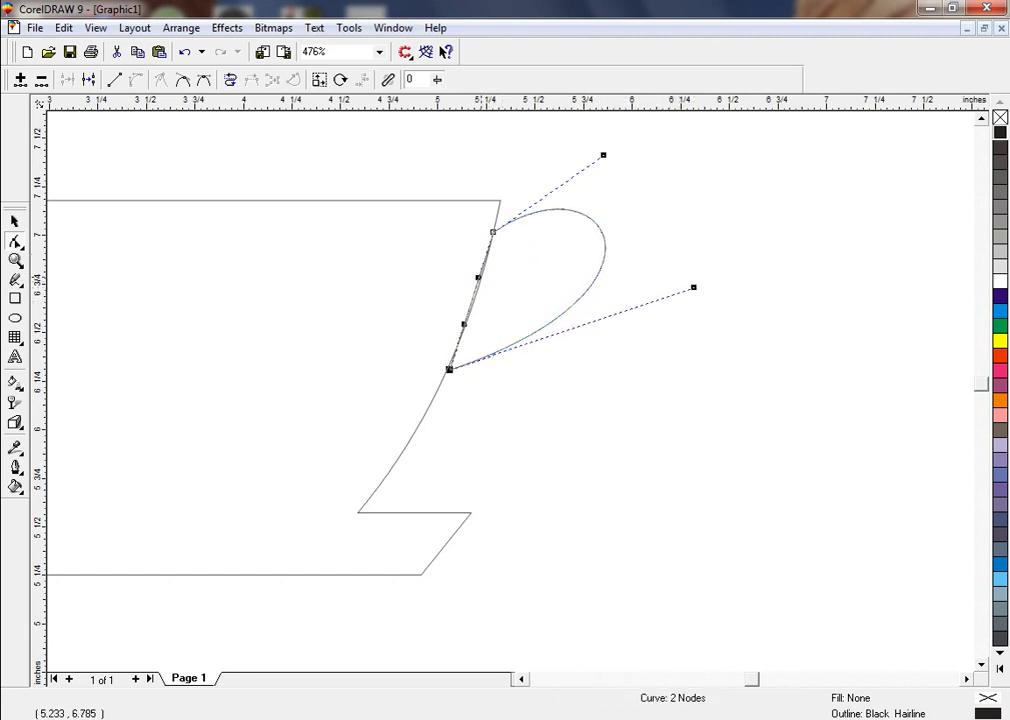
Bend the handle's second segment outward inside the first to form its inner curve.
drag(480, 278, 559, 232)
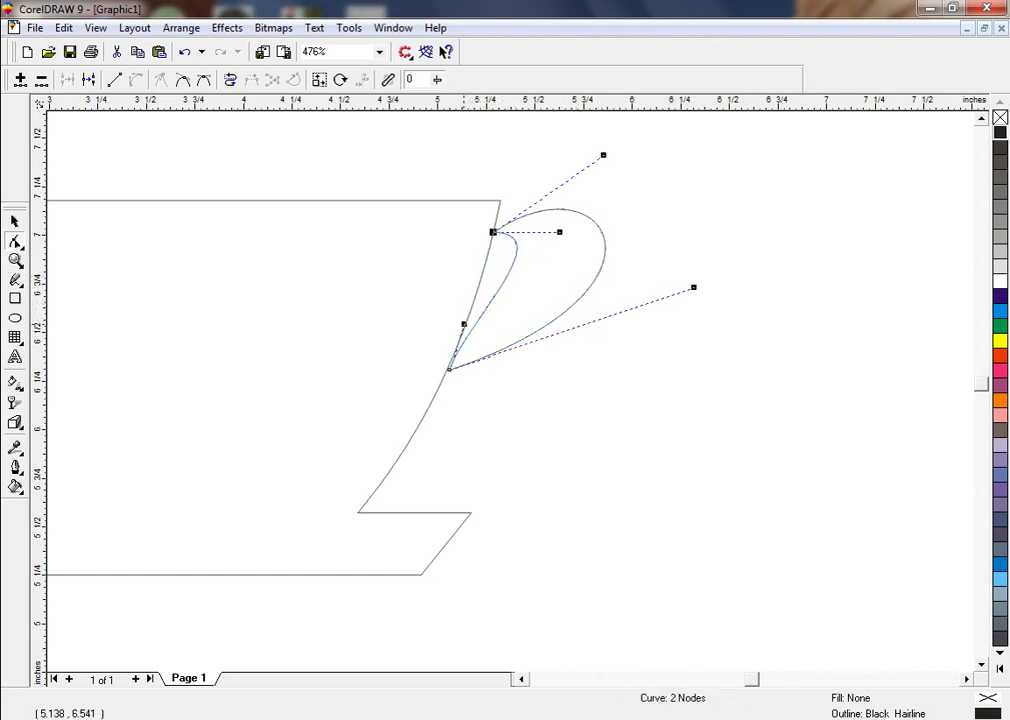
drag(463, 324, 596, 287)
drag(548, 253, 570, 241)
key(space)
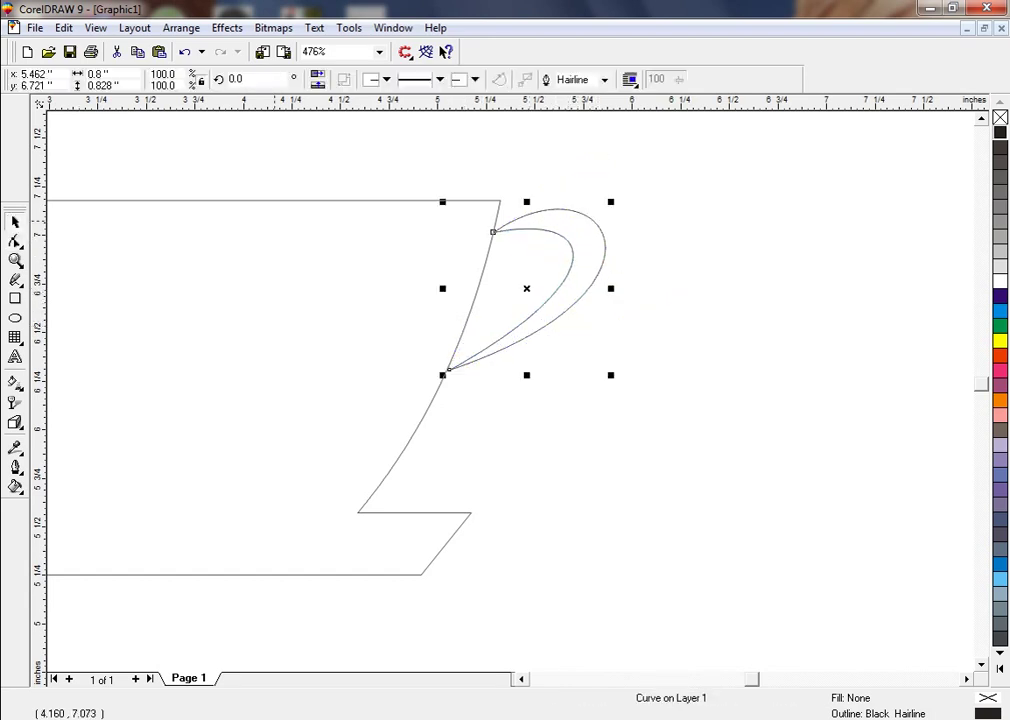
Move the handle slightly left so it overlaps the cup's side, and weld it to the cup.
shift+click(498, 207)
click(534, 226)
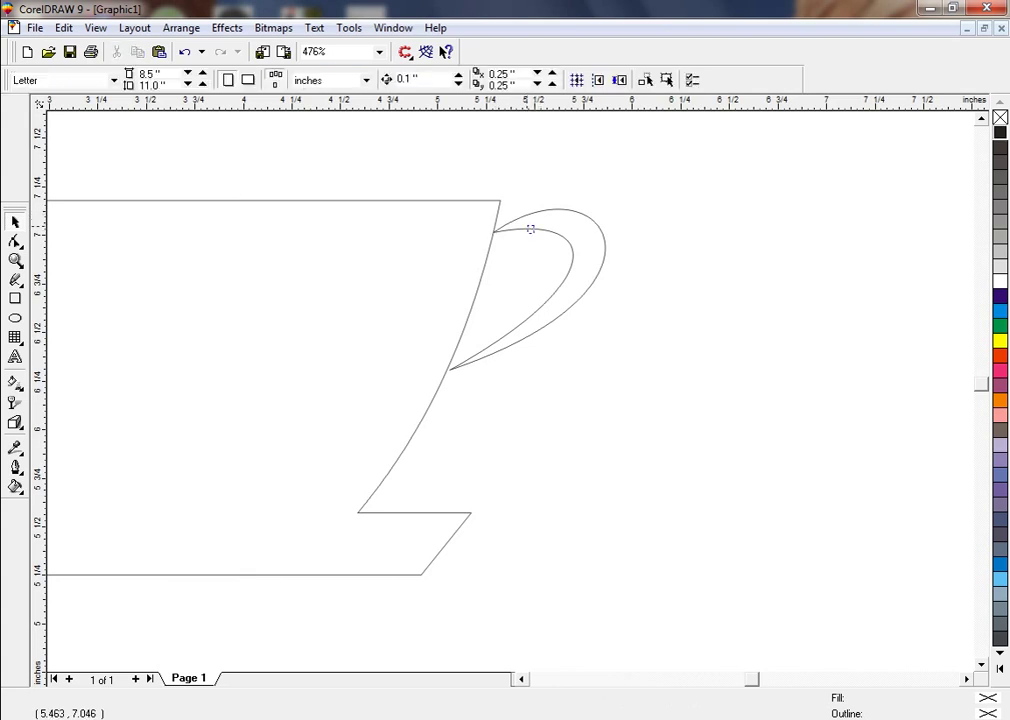
drag(530, 229, 524, 229)
shift+click(486, 231)
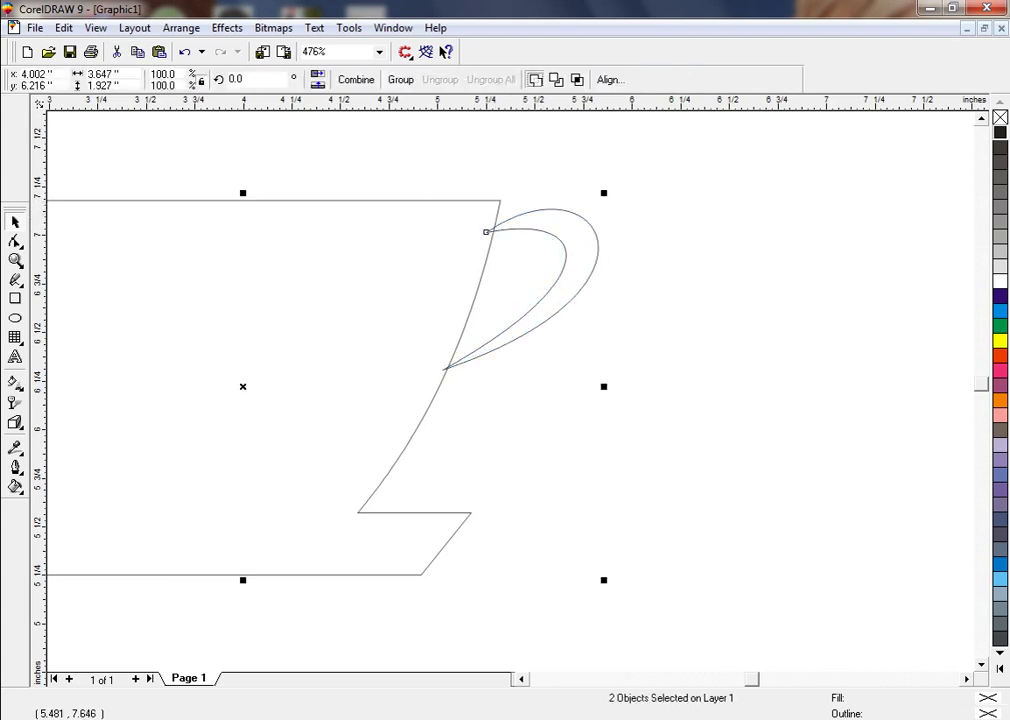
click(536, 80)
click(617, 290)
key(F3)
drag(596, 300, 608, 294)
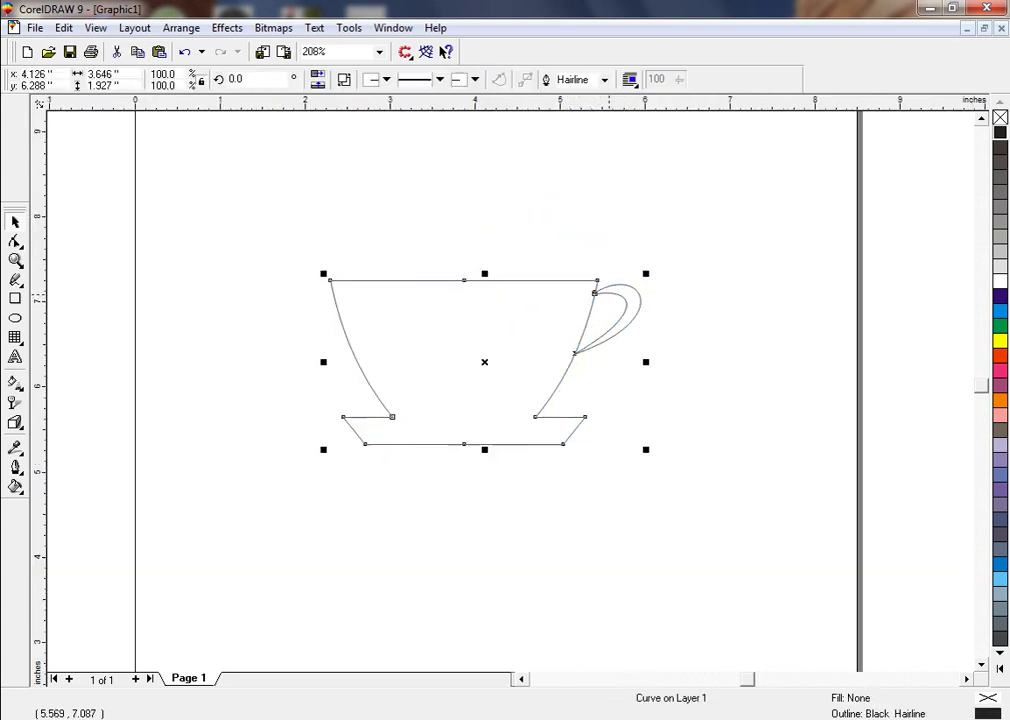
key(ctrl+z)
key(F4)
key(F3)
click(87, 279)
Draw a closed four-sided outline about 0.82 by 0.23 in, starting and ending at the handle's lower joint.
key(F2)
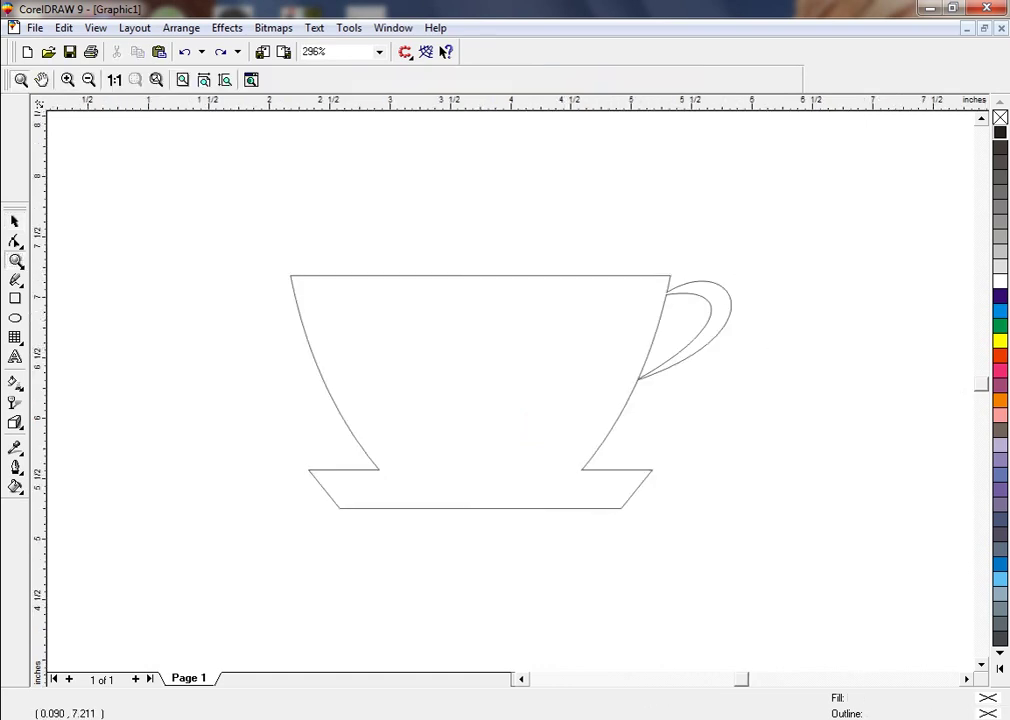
drag(507, 311, 644, 408)
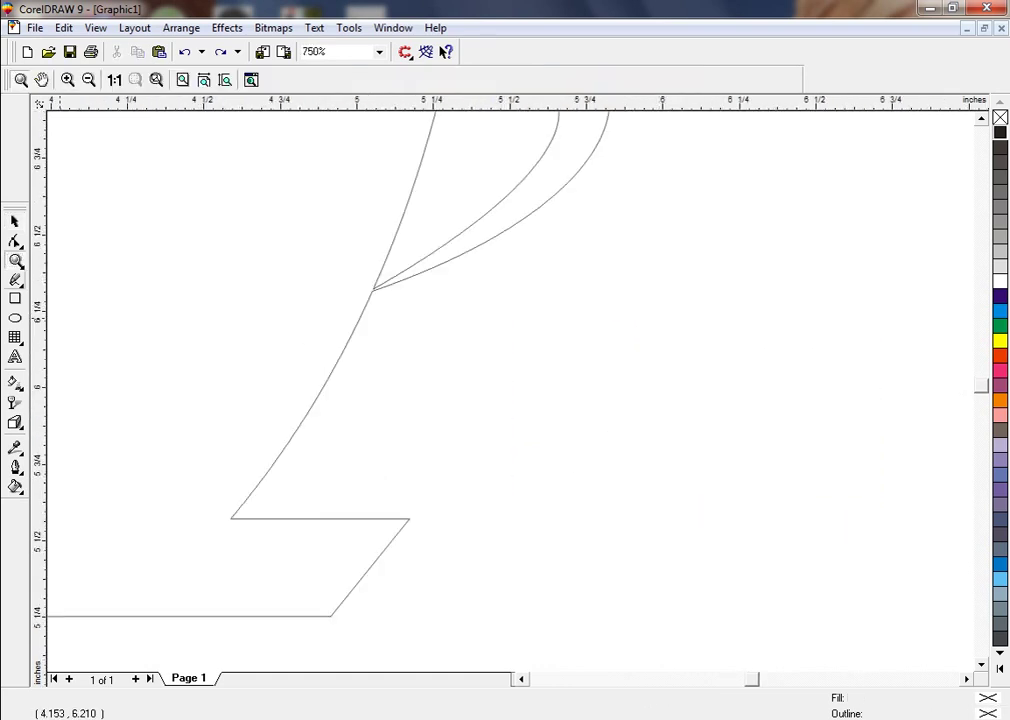
key(F5)
click(373, 289)
double_click(579, 326)
click(628, 295)
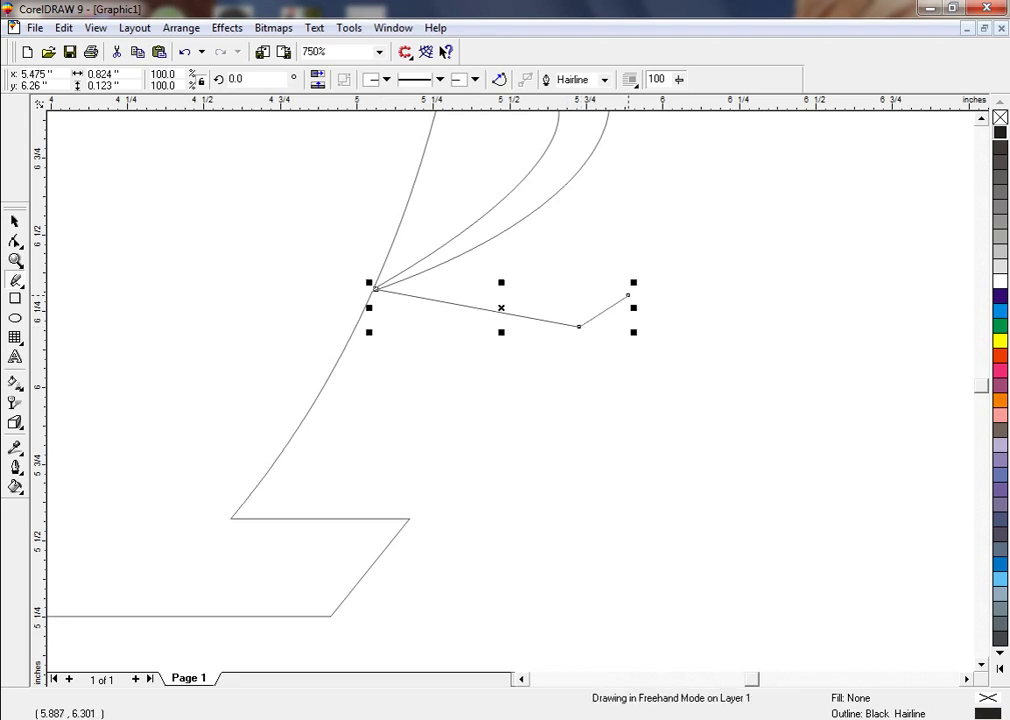
double_click(555, 358)
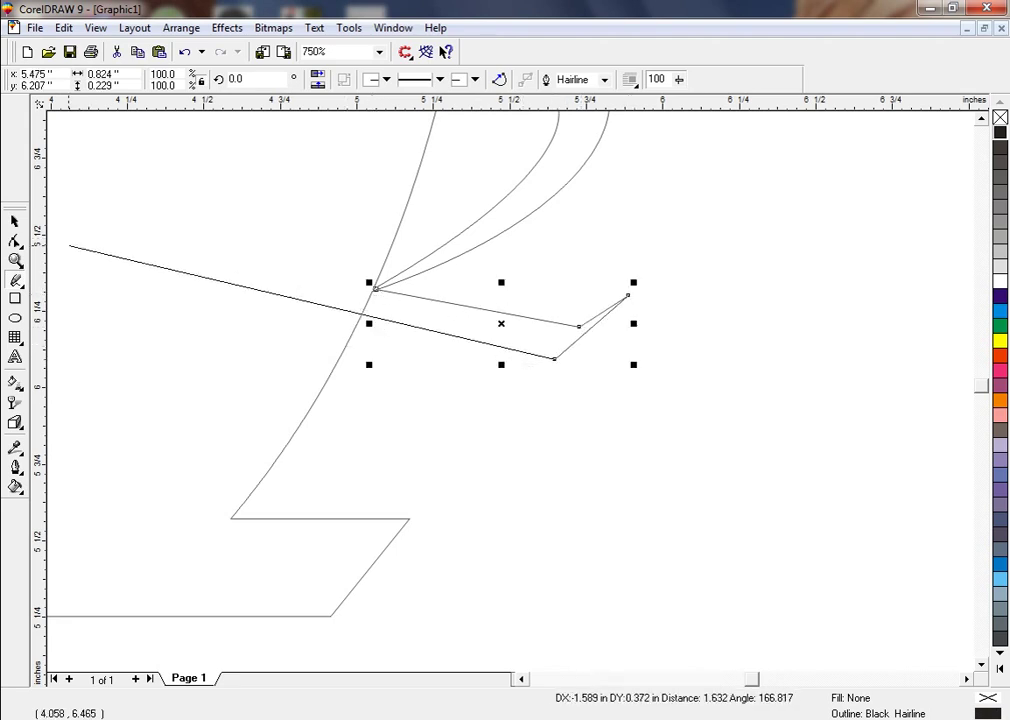
click(373, 289)
Convert all segments of the four-sided outline to curves and bow its lower edge downward.
click(15, 242)
drag(140, 208, 672, 396)
click(136, 80)
drag(473, 327, 485, 363)
drag(577, 339, 549, 370)
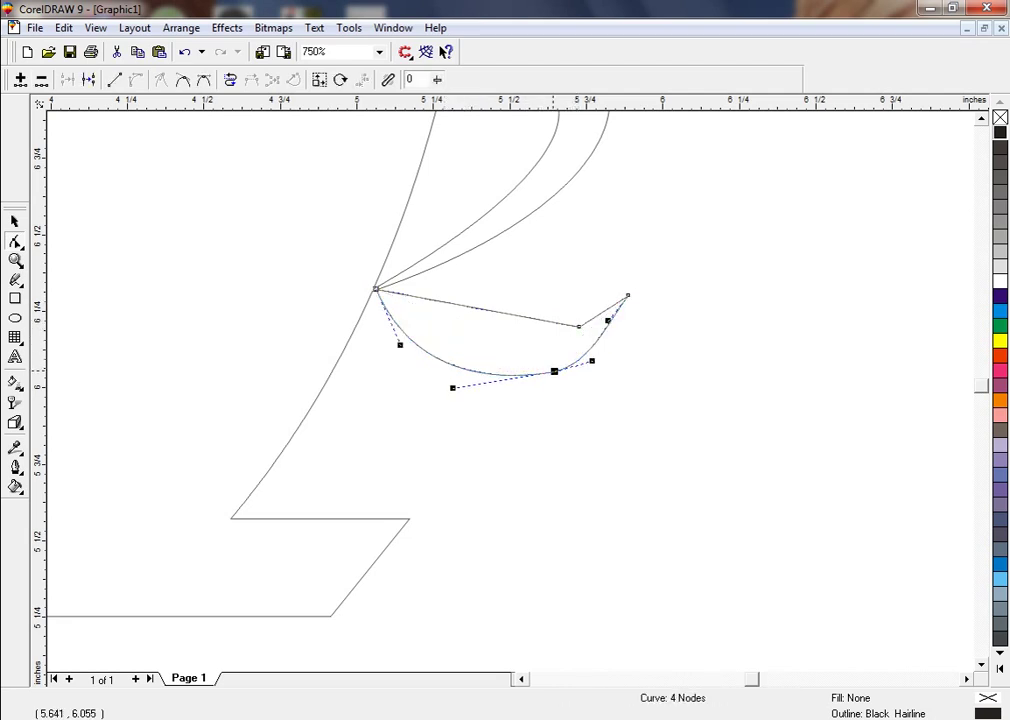
Bend the outline's upper edge, delete the two middle nodes and move its outer tip up and left beneath the handle.
drag(476, 312, 511, 355)
double_click(579, 325)
key(Delete)
drag(627, 295, 540, 254)
drag(467, 337, 564, 359)
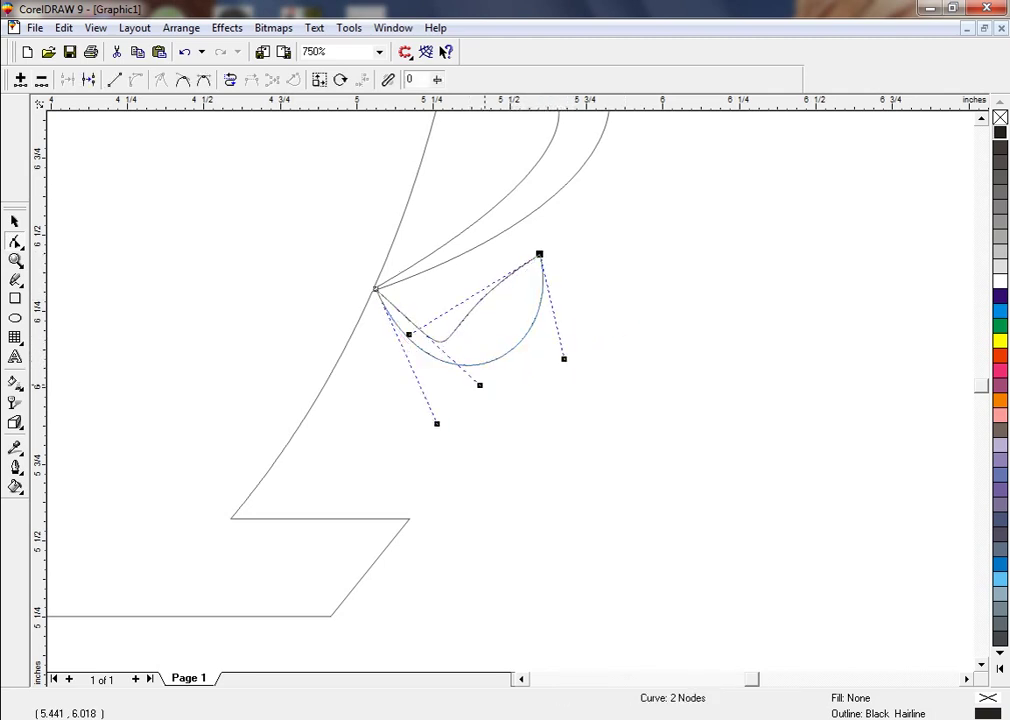
Adjust the inner and outer curves of the small shape into a smooth crescent hanging from the handle's lower joint.
drag(480, 384, 465, 419)
key(ctrl+z)
drag(468, 366, 460, 371)
drag(408, 334, 456, 381)
drag(428, 277, 330, 298)
mouse_move(479, 385)
mouse_down()
mouse_move(447, 375)
mouse_move(487, 364)
mouse_up()
click(513, 360)
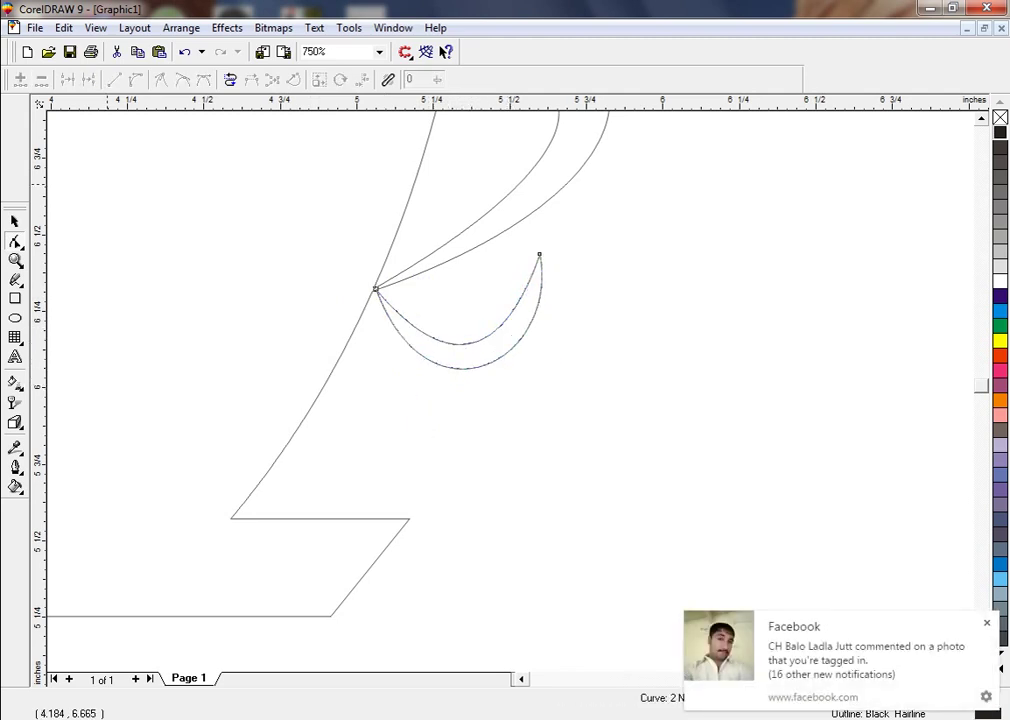
Select the cup and the crescent ornament together and weld them into one shape.
click(15, 221)
key(F4)
key(F3)
key(F3)
drag(290, 289, 727, 500)
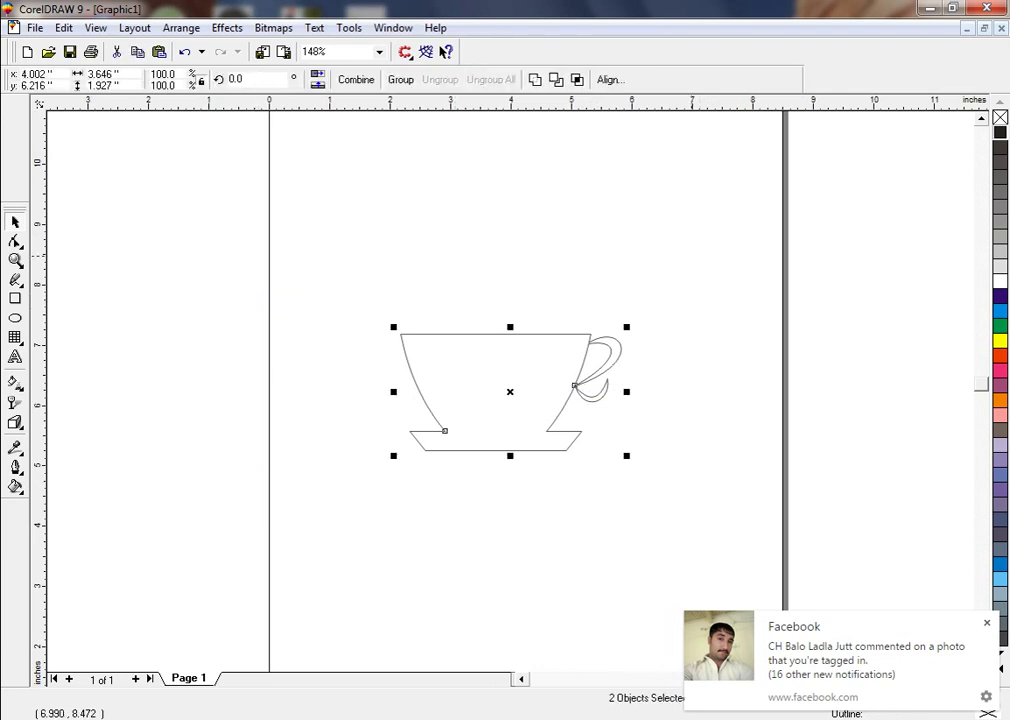
click(535, 80)
click(680, 275)
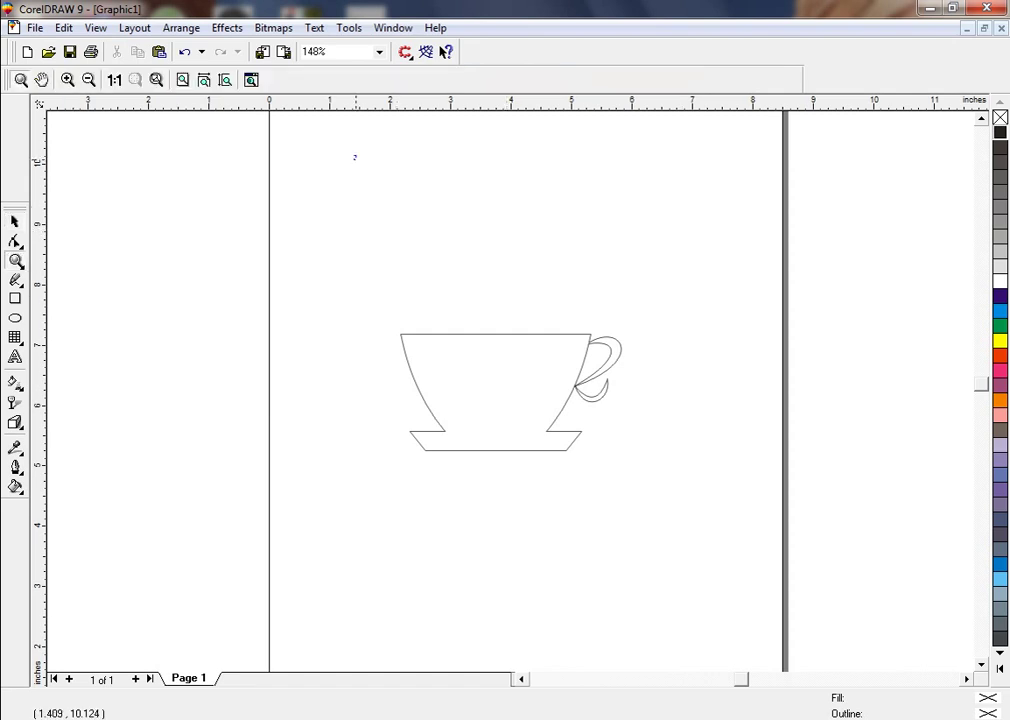
Draw a narrow closed triangle about 1.2 in wide and 1.7 in tall, rising up and left from the cup's rim.
drag(354, 155, 823, 496)
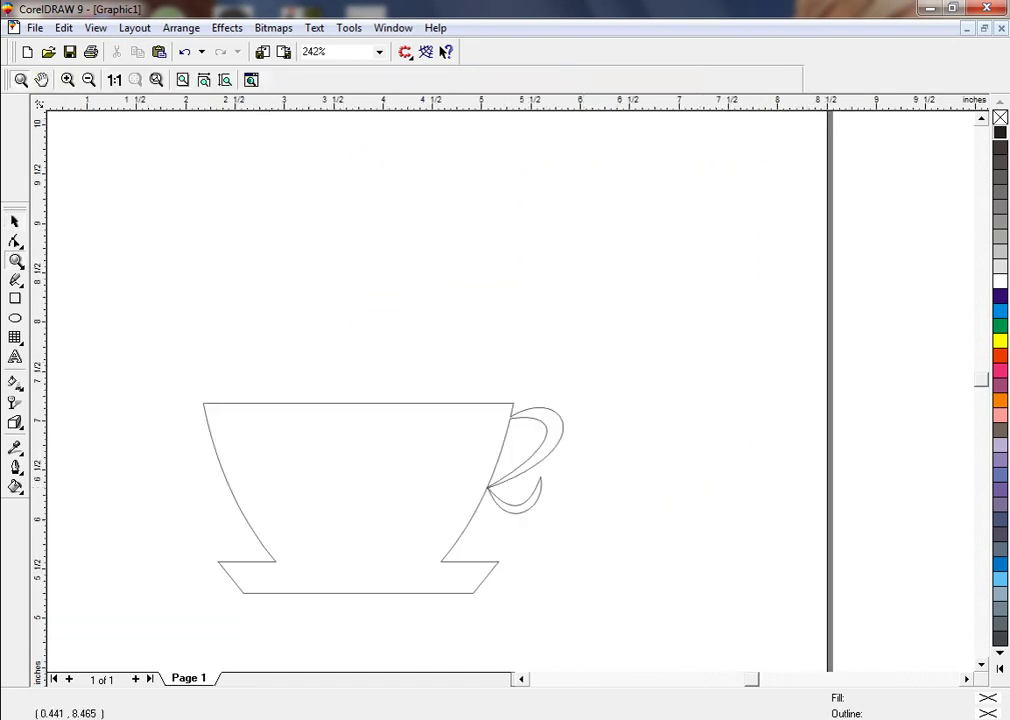
key(F5)
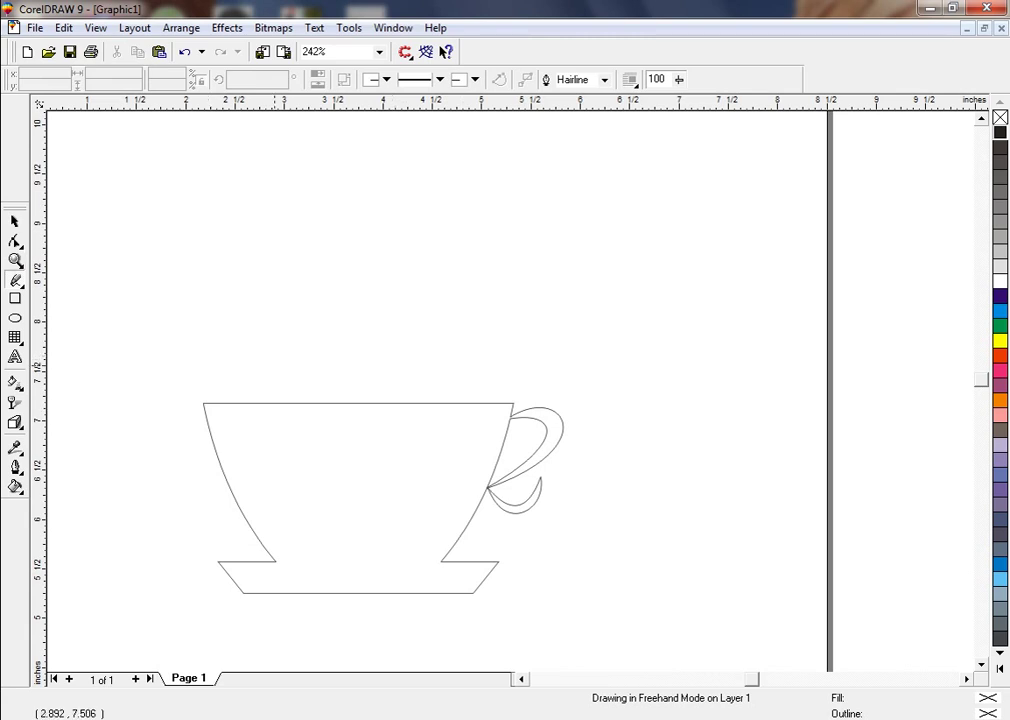
click(318, 400)
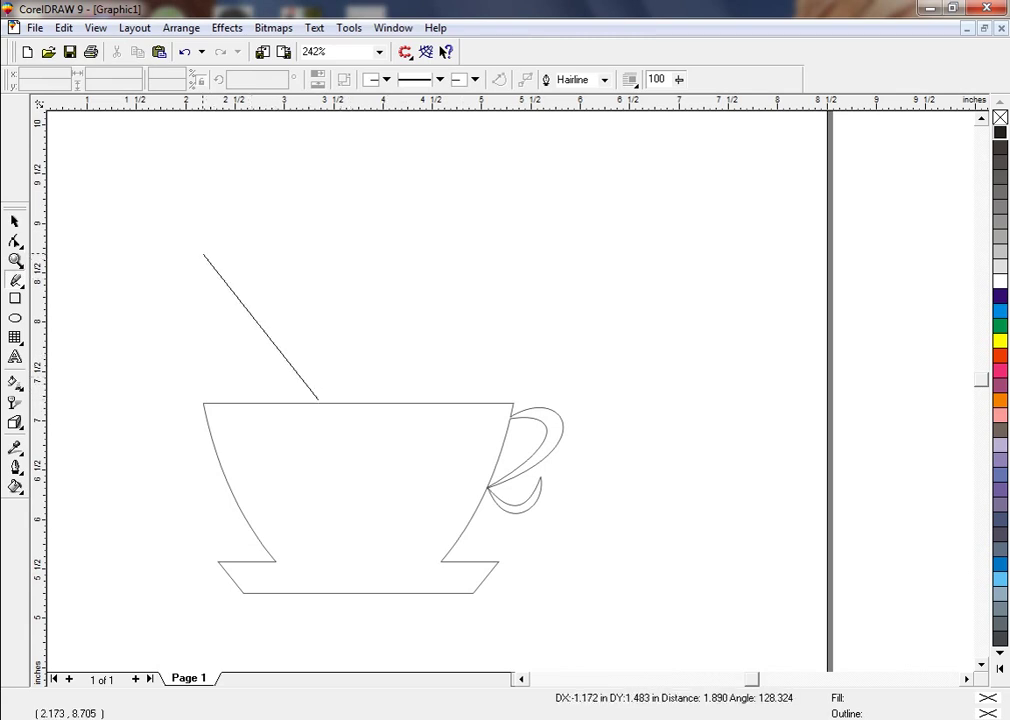
click(201, 247)
click(201, 247)
double_click(234, 234)
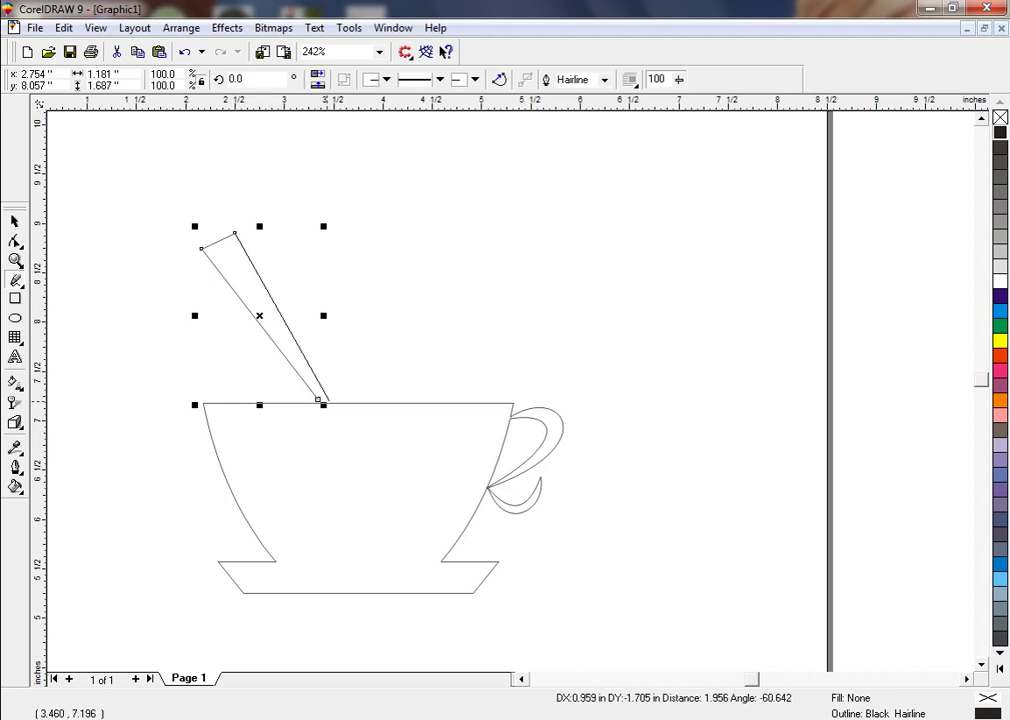
click(318, 400)
Bend the triangle's sides into arcs and round its upper end to form a steam swirl.
click(15, 241)
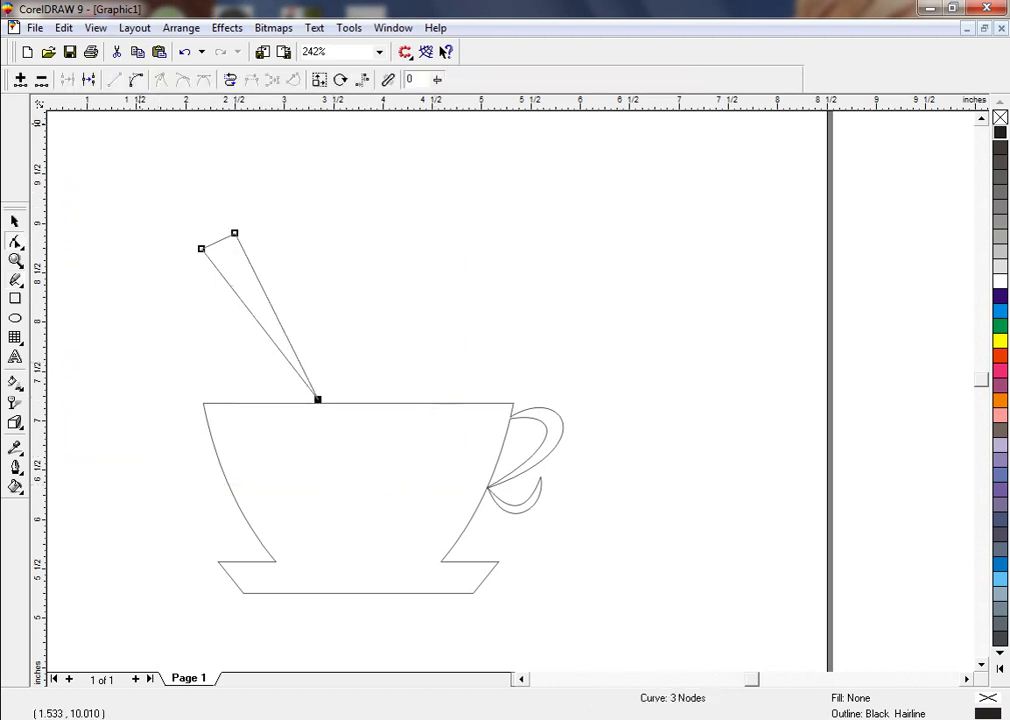
mouse_move(266, 296)
mouse_down()
mouse_move(282, 281)
mouse_move(262, 225)
mouse_move(270, 300)
mouse_up()
drag(211, 242, 216, 214)
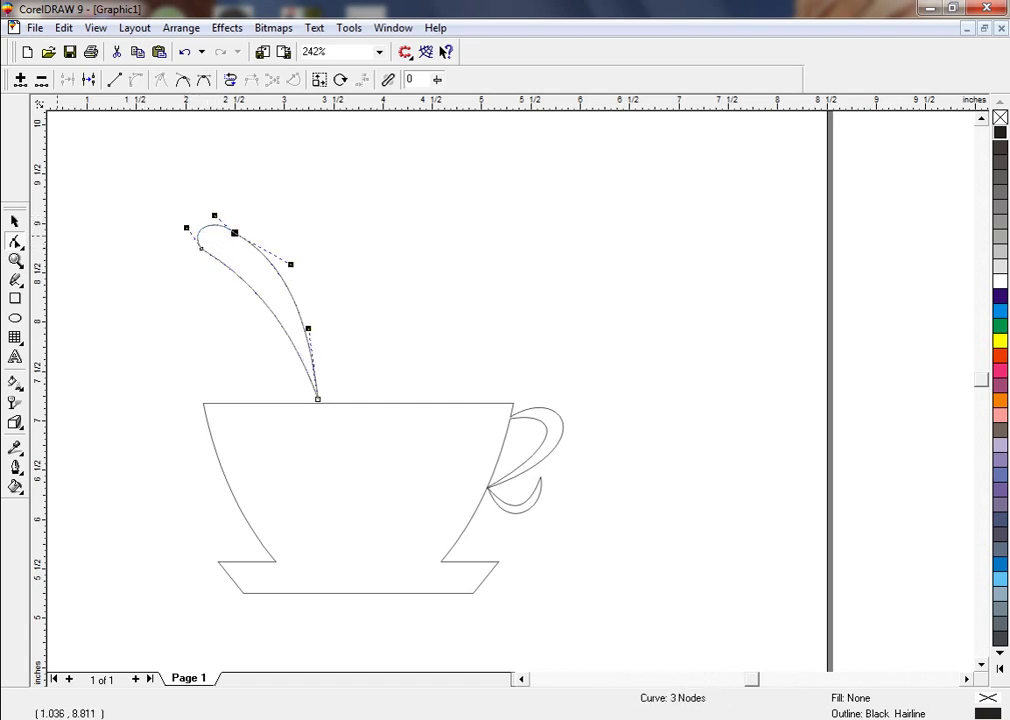
key(space)
key(Escape)
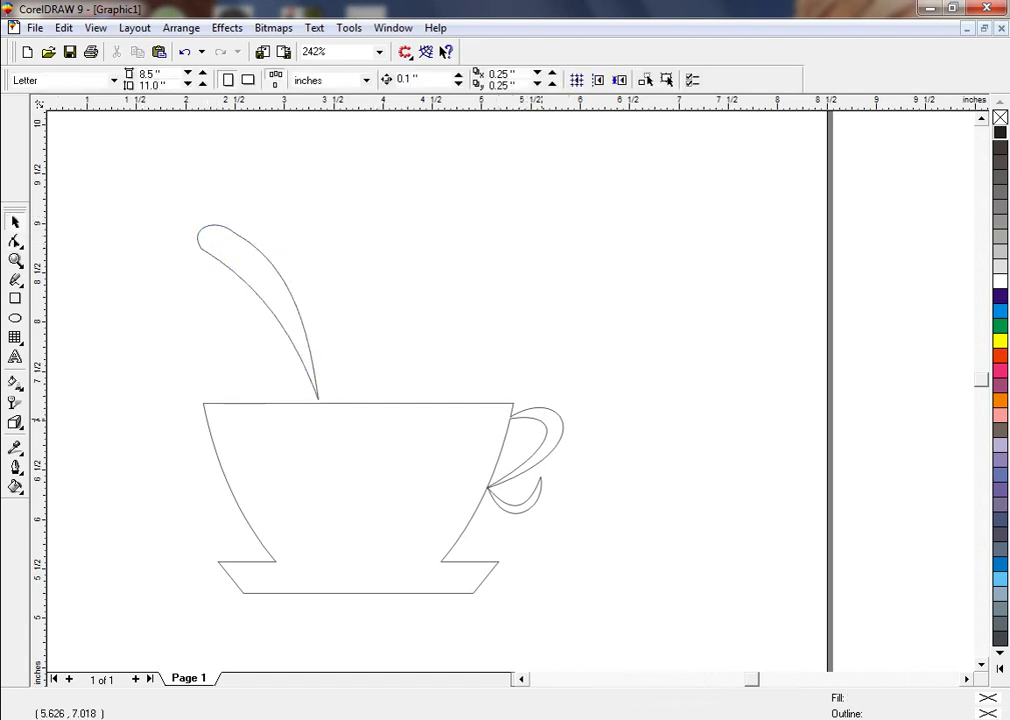
Fill the welded cup with magenta and remove its outline.
click(542, 417)
click(1000, 414)
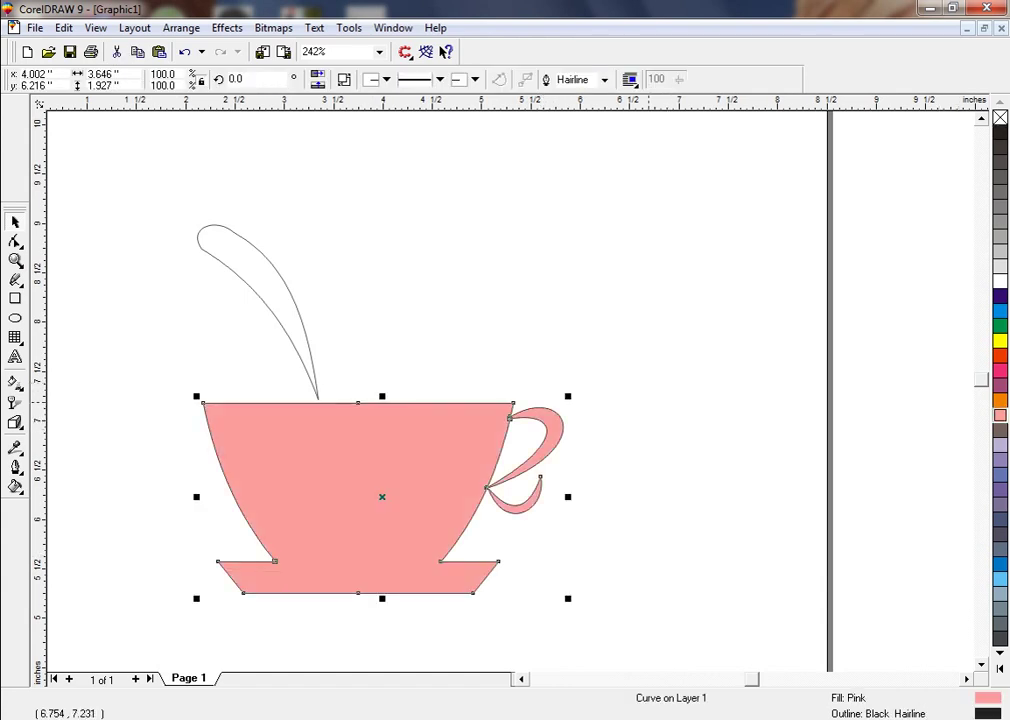
right_click(1000, 118)
click(1000, 370)
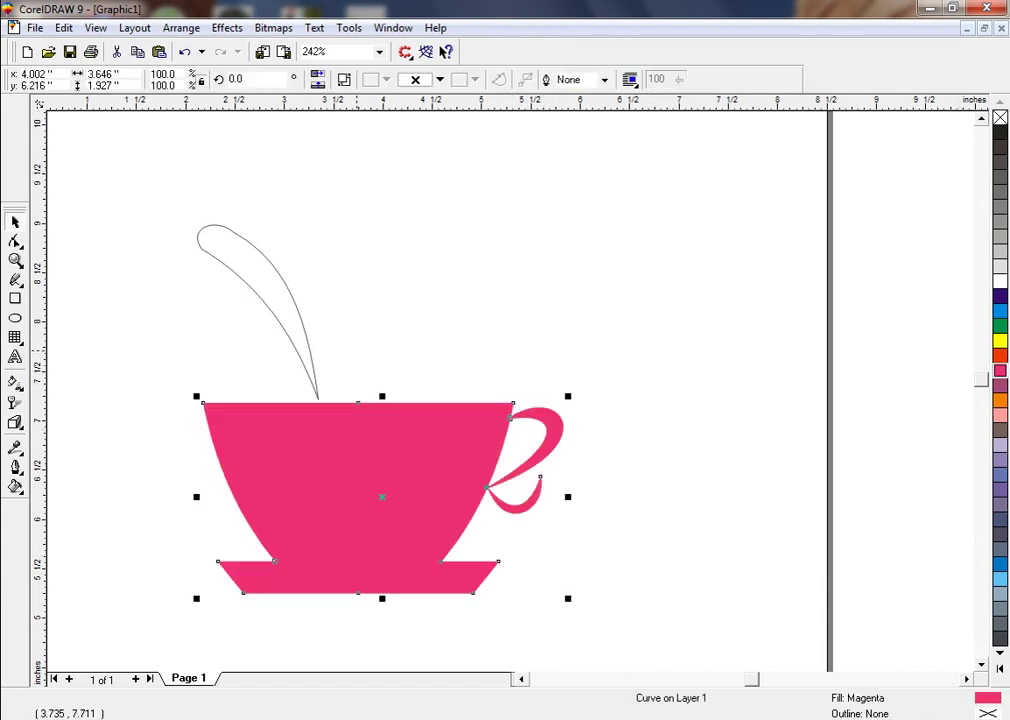
Fill the steam swirl with magenta and remove its outline.
click(310, 347)
click(1000, 370)
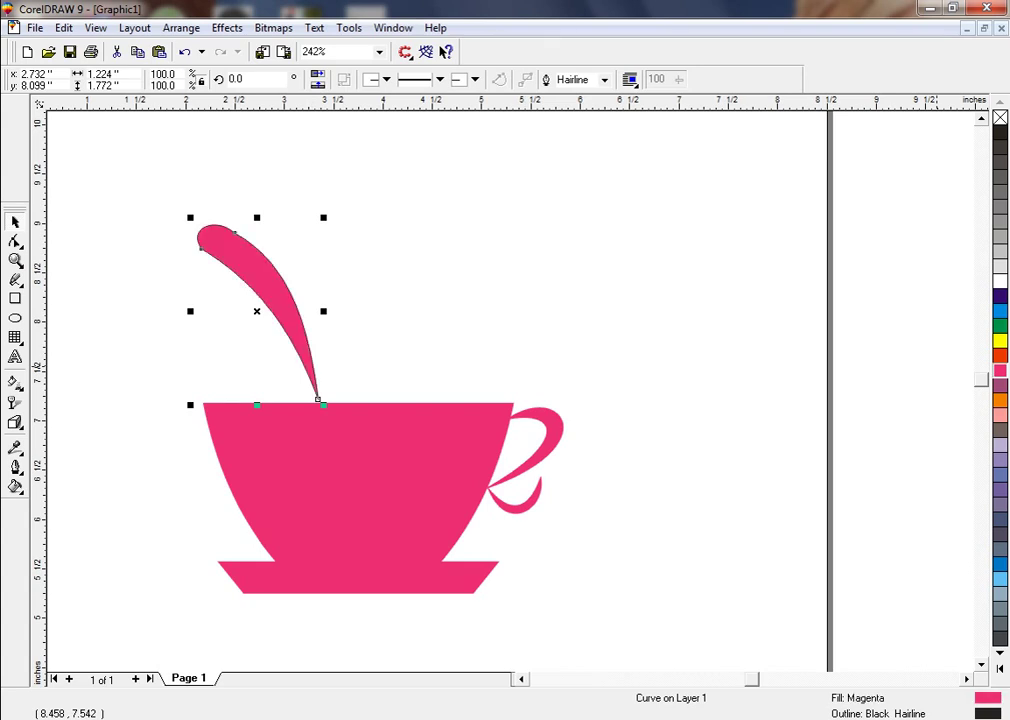
key(Escape)
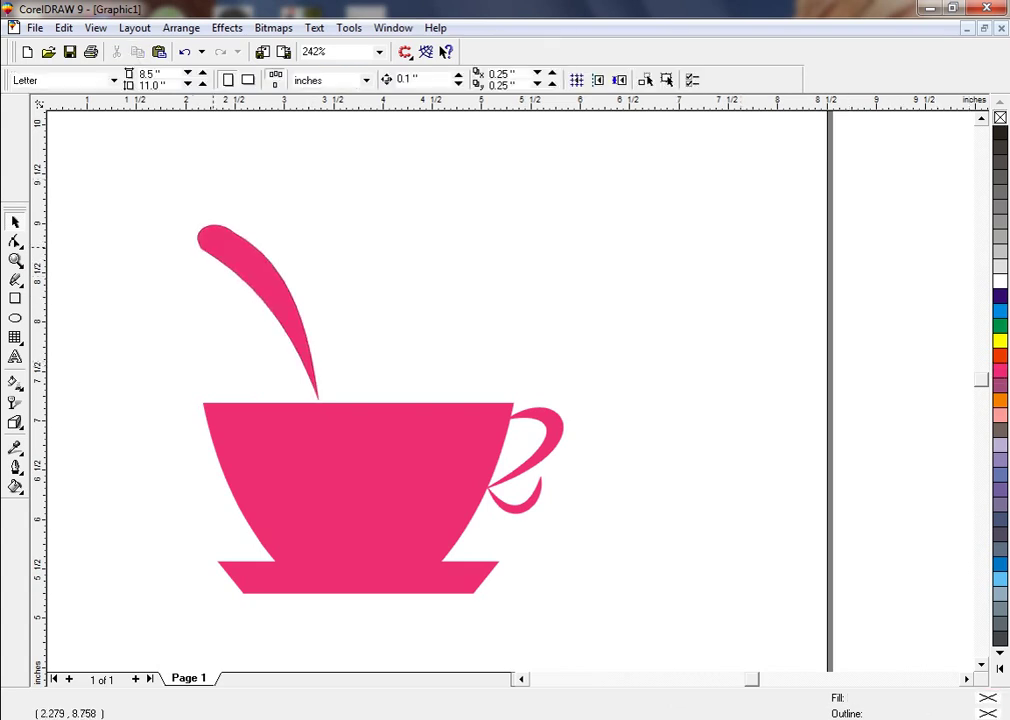
Place a copy of the swirl about 0.7 by 1.0 in beneath the original's lower left edge and rotate it about 8.8 degrees.
click(214, 246)
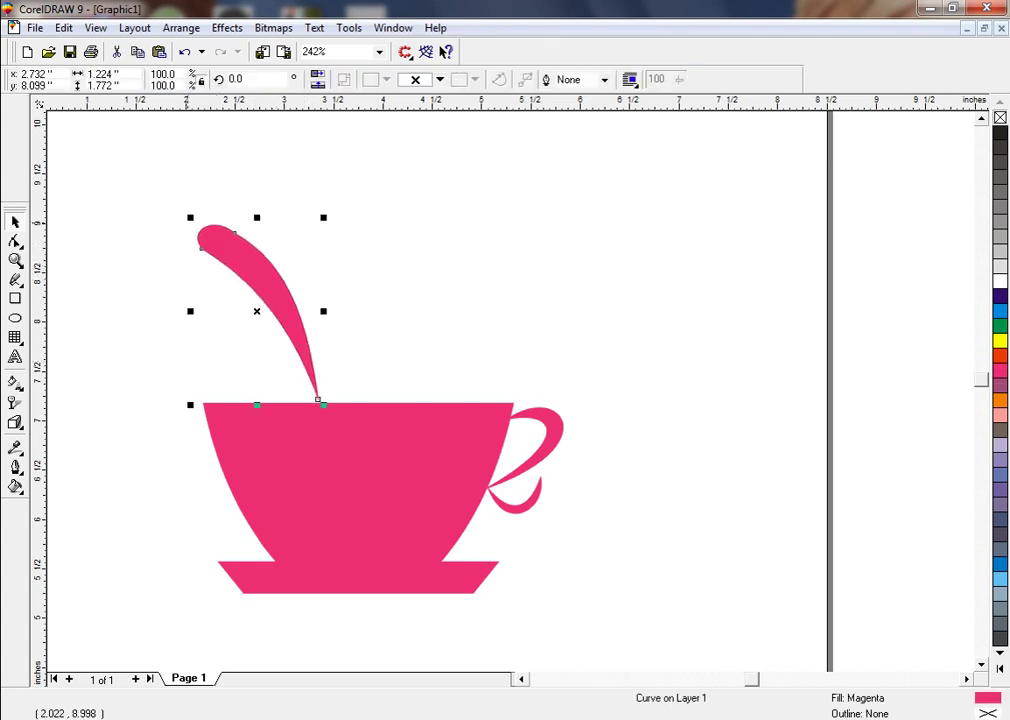
drag(190, 218, 248, 296)
right_click(248, 296)
drag(285, 336, 264, 332)
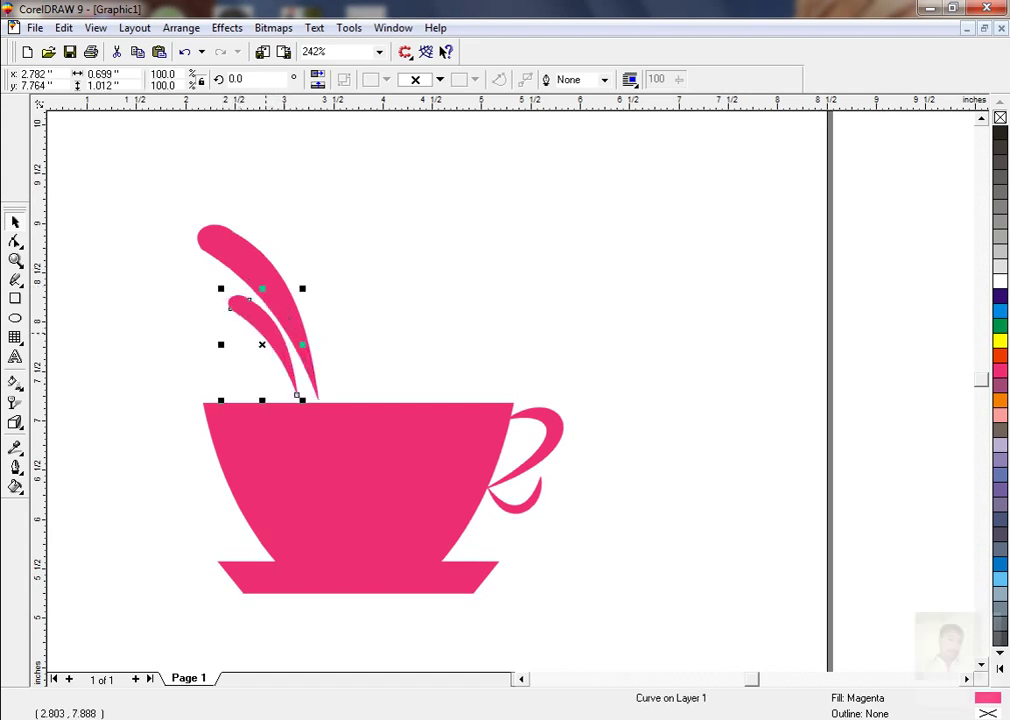
click(274, 335)
drag(231, 290, 224, 305)
key(Escape)
click(244, 323)
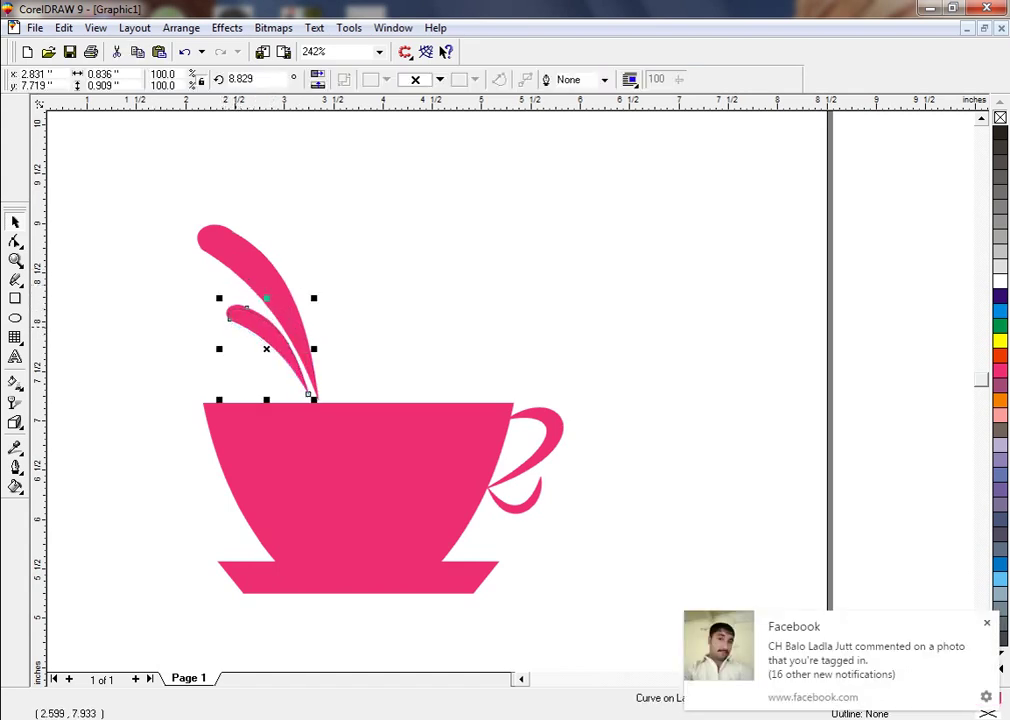
key(Escape)
Copy the small swirl up and left, rotate it flatter, shrink it and fit its point against the main swirl's left edge.
right_click(212, 283)
drag(280, 339, 212, 283)
click(212, 283)
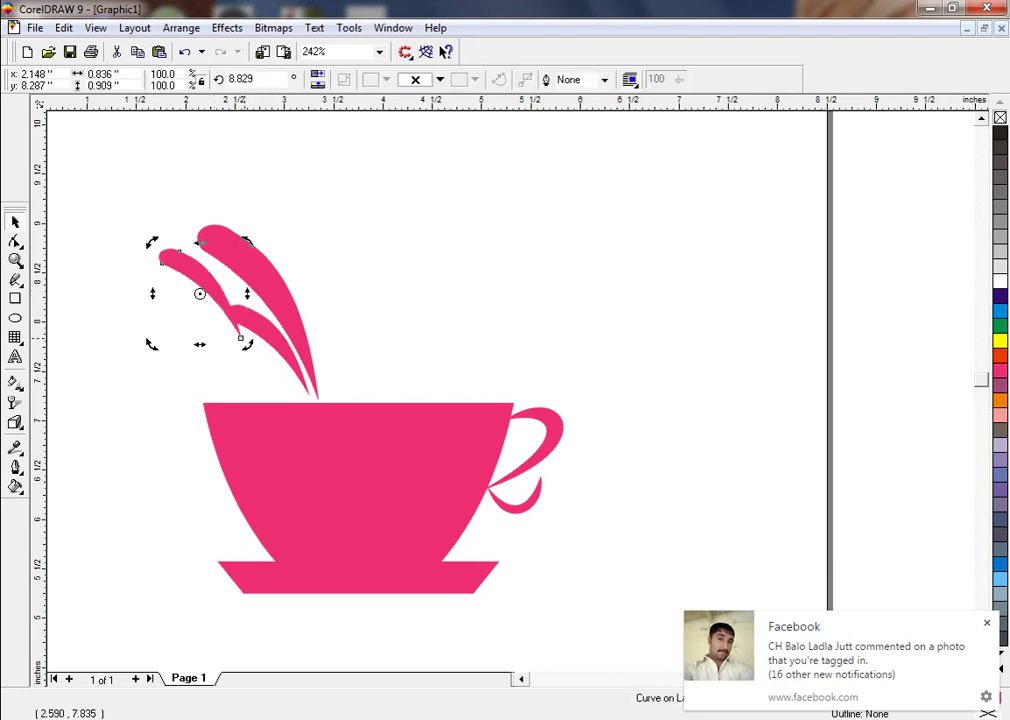
drag(247, 341, 241, 310)
click(212, 287)
drag(222, 285, 283, 262)
click(241, 291)
click(219, 335)
click(224, 283)
click(221, 312)
Place another small swirl copy above the main swirl, rotate it to about 16.4 degrees and nudge it along the upper edge.
right_click(251, 203)
click(251, 203)
click(321, 276)
drag(241, 213, 238, 214)
click(238, 214)
drag(288, 267, 289, 273)
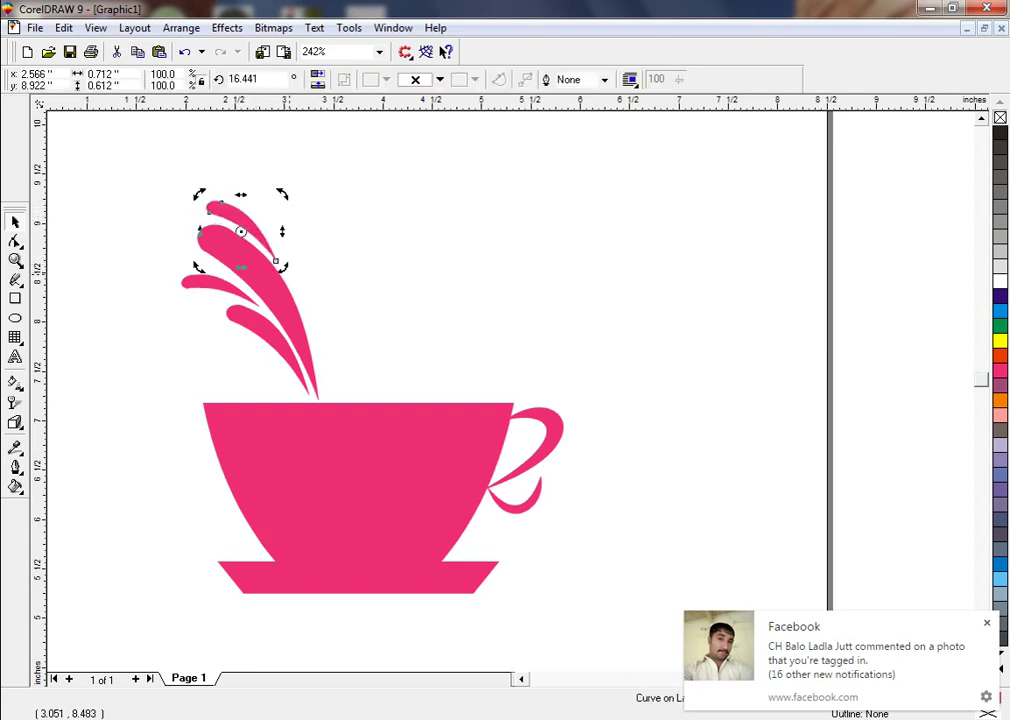
click(355, 267)
drag(226, 218, 228, 221)
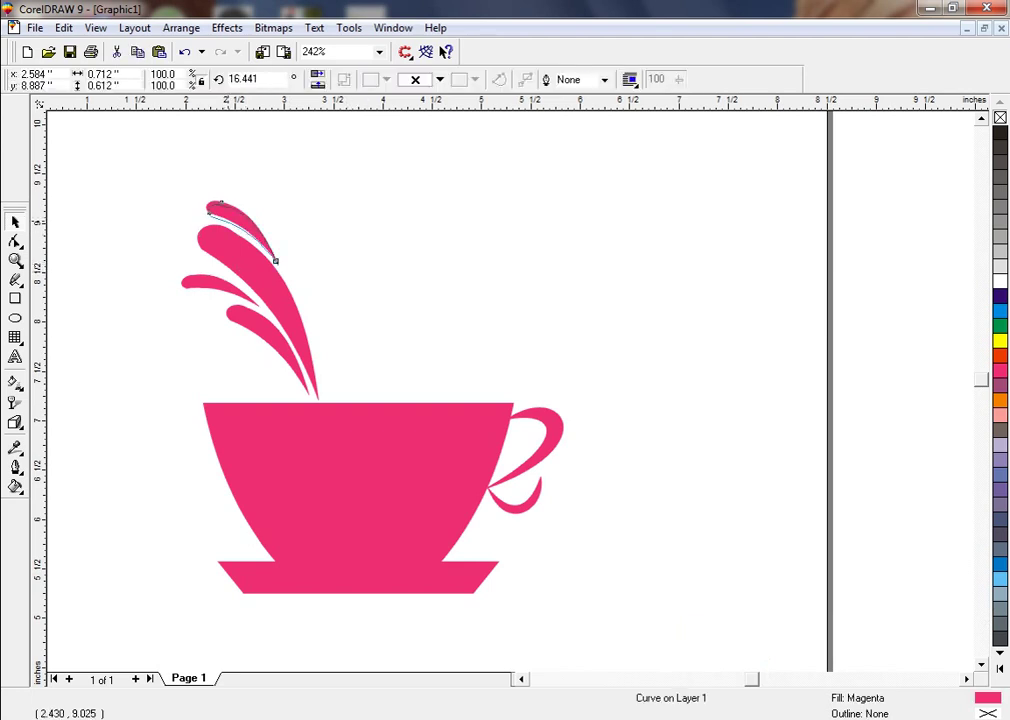
click(138, 186)
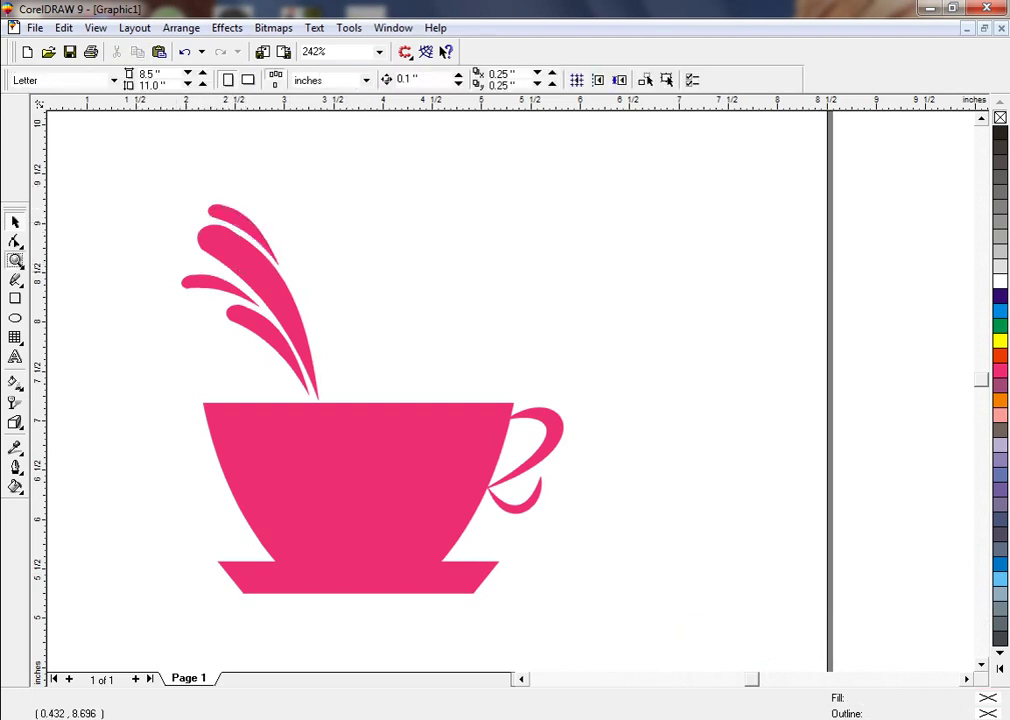
Draw a closed four-sided outline about 0.33 in wide and 0.5 in tall, left of the main swirl's tip and pointing right.
click(15, 261)
drag(133, 164, 284, 351)
click(15, 281)
click(418, 275)
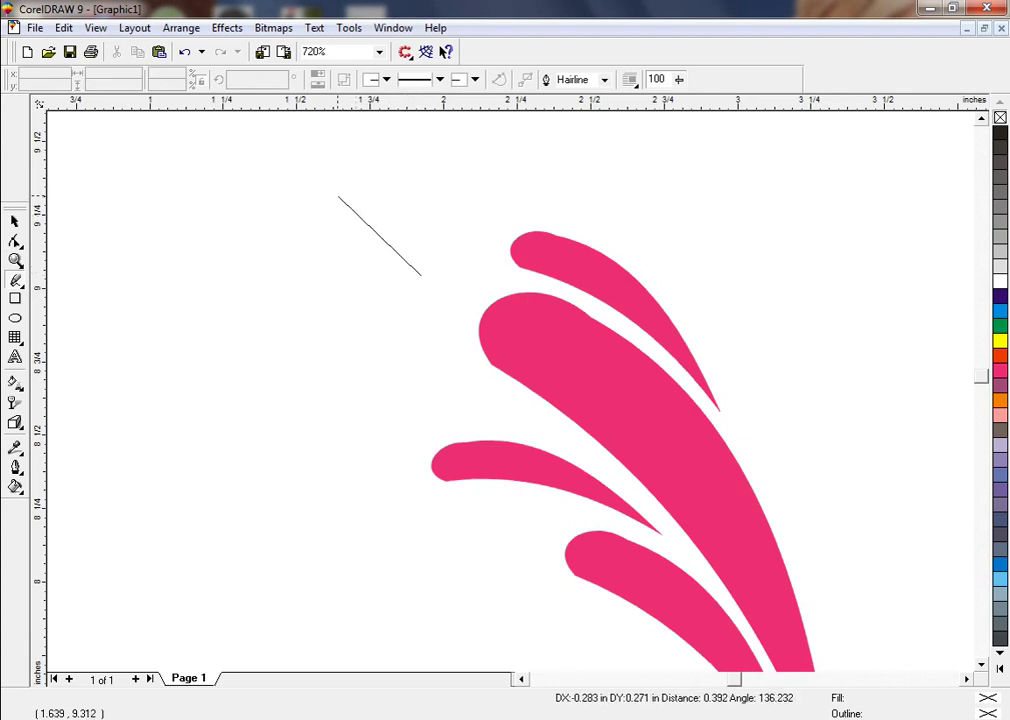
click(333, 191)
click(333, 191)
click(322, 271)
click(322, 271)
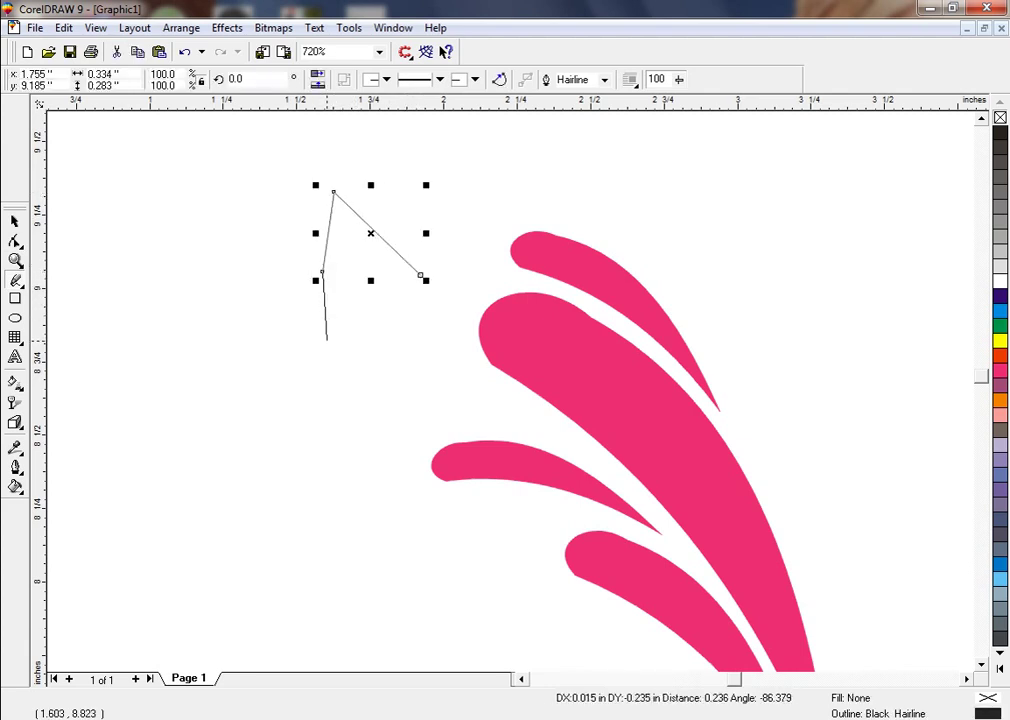
click(327, 341)
click(327, 341)
click(420, 274)
Convert the outline's segments to curves, bow its two long sides outward and round the upper left side into a heart lobe.
key(F10)
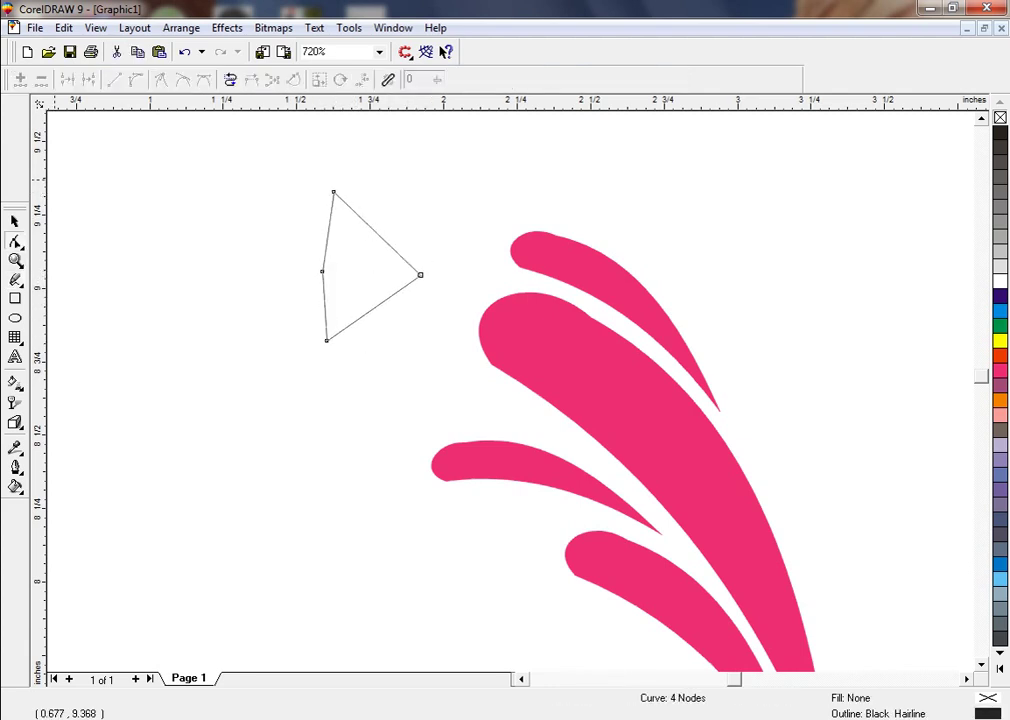
drag(371, 312, 378, 318)
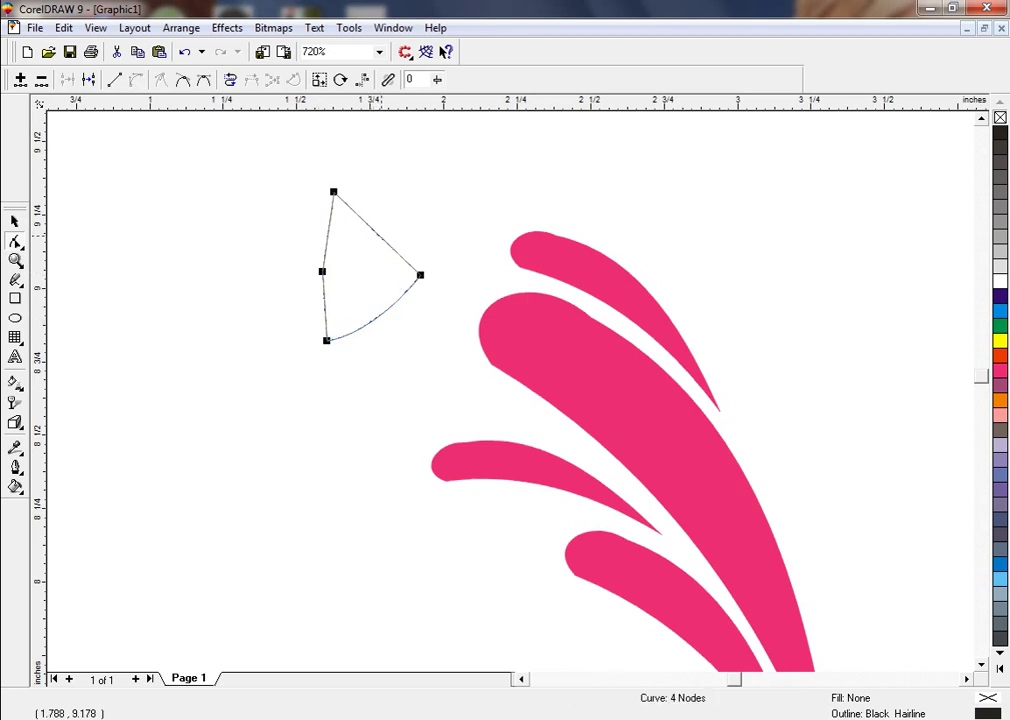
click(333, 191)
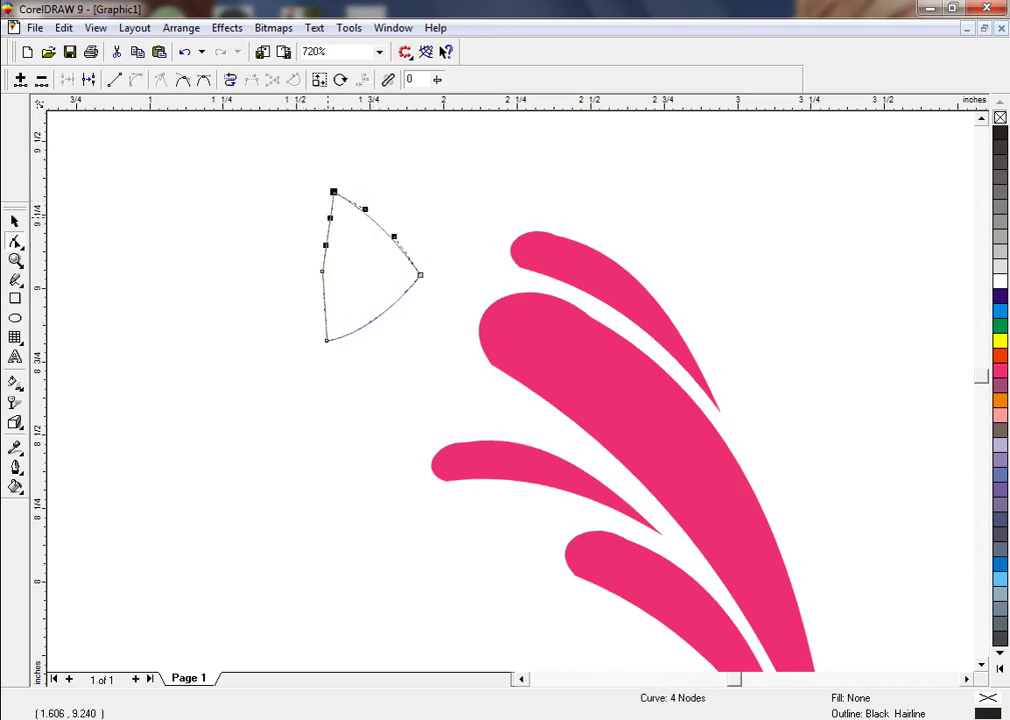
drag(330, 217, 281, 160)
drag(326, 245, 239, 248)
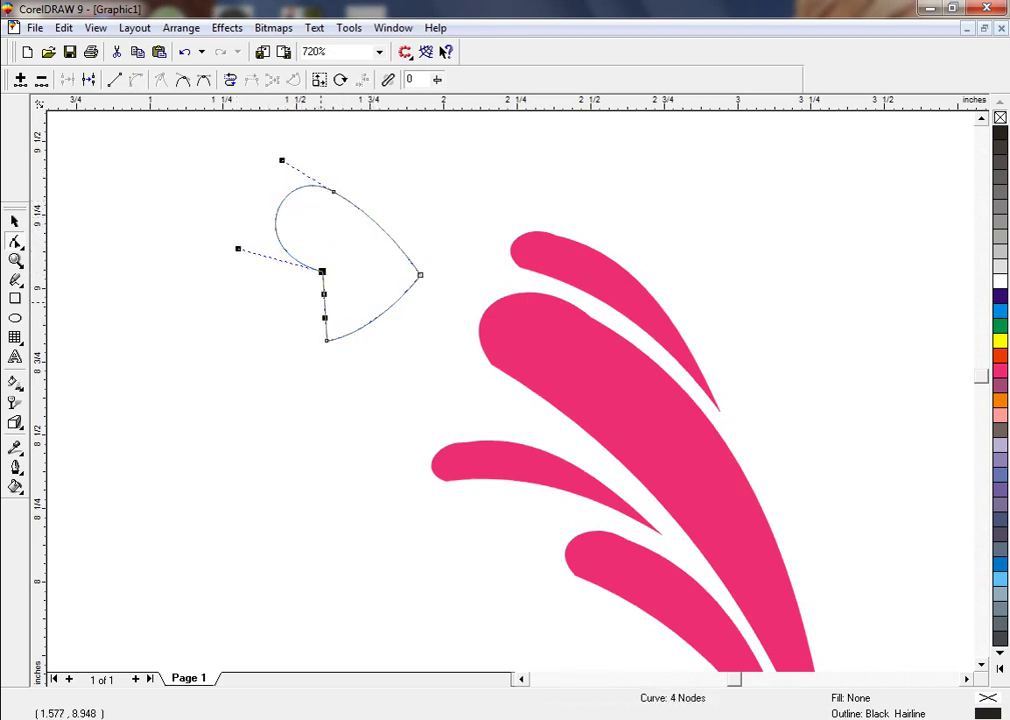
Curve the lower left side into the heart's second lobe and refine the upper node to balance the shape.
click(304, 296)
click(327, 341)
drag(324, 319, 256, 317)
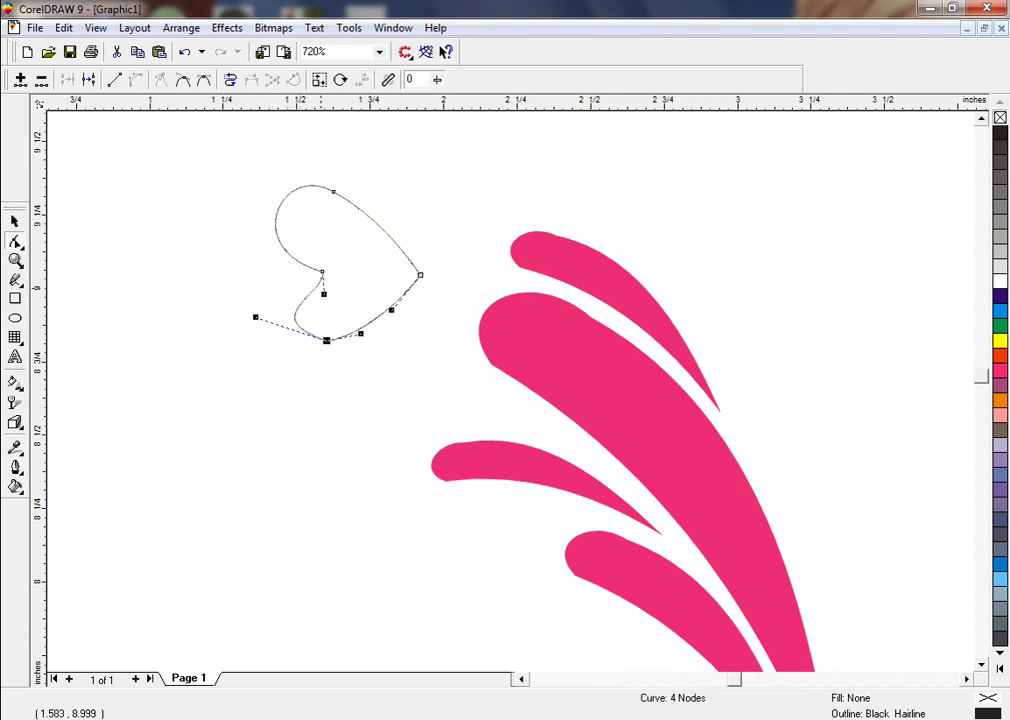
drag(324, 294, 288, 275)
mouse_move(255, 317)
mouse_down()
mouse_move(243, 329)
mouse_move(253, 339)
mouse_up()
drag(288, 274, 280, 269)
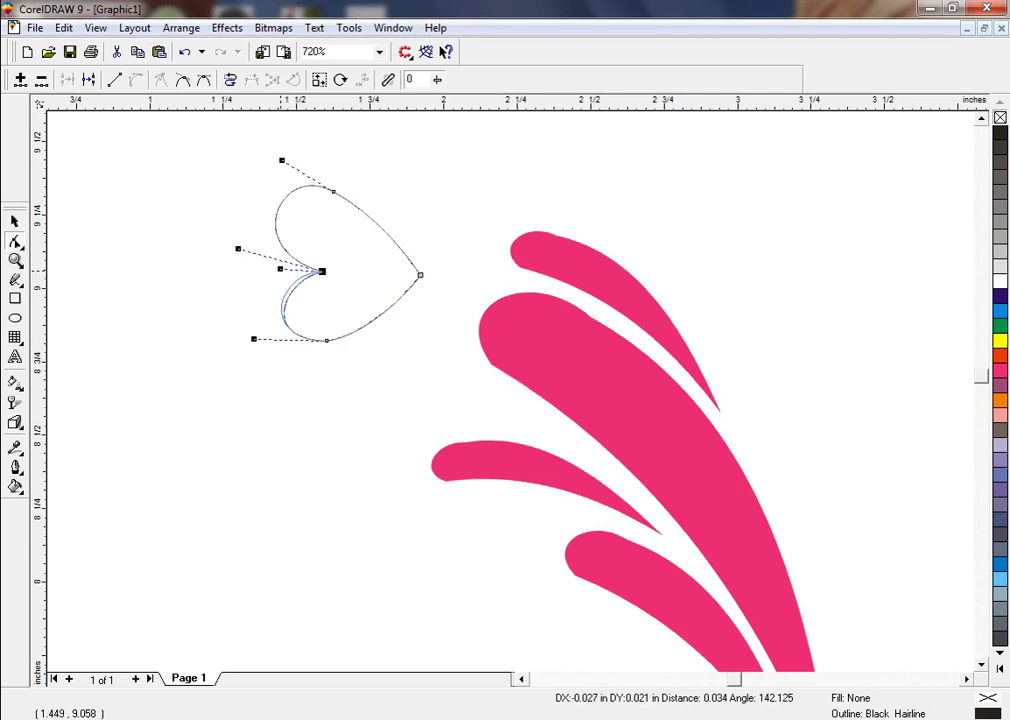
drag(334, 191, 337, 192)
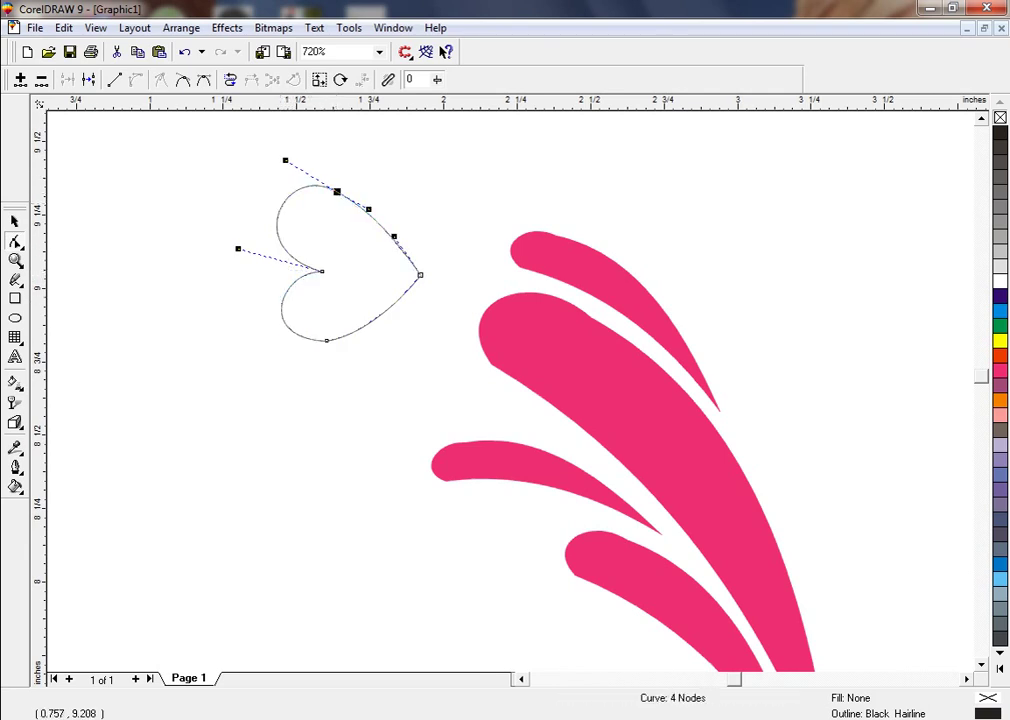
Fill the heart with magenta, shrink it to about 0.38 by 0.41 in, rotate it beside the main swirl's tip and remove its outline.
click(14, 222)
click(1000, 371)
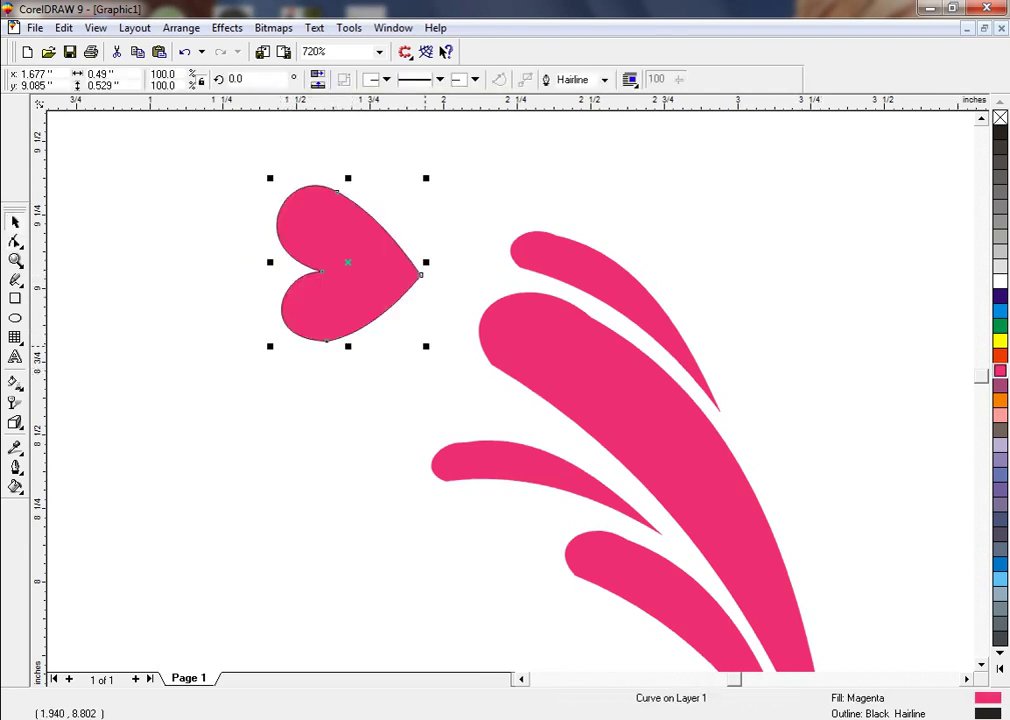
drag(427, 346, 462, 320)
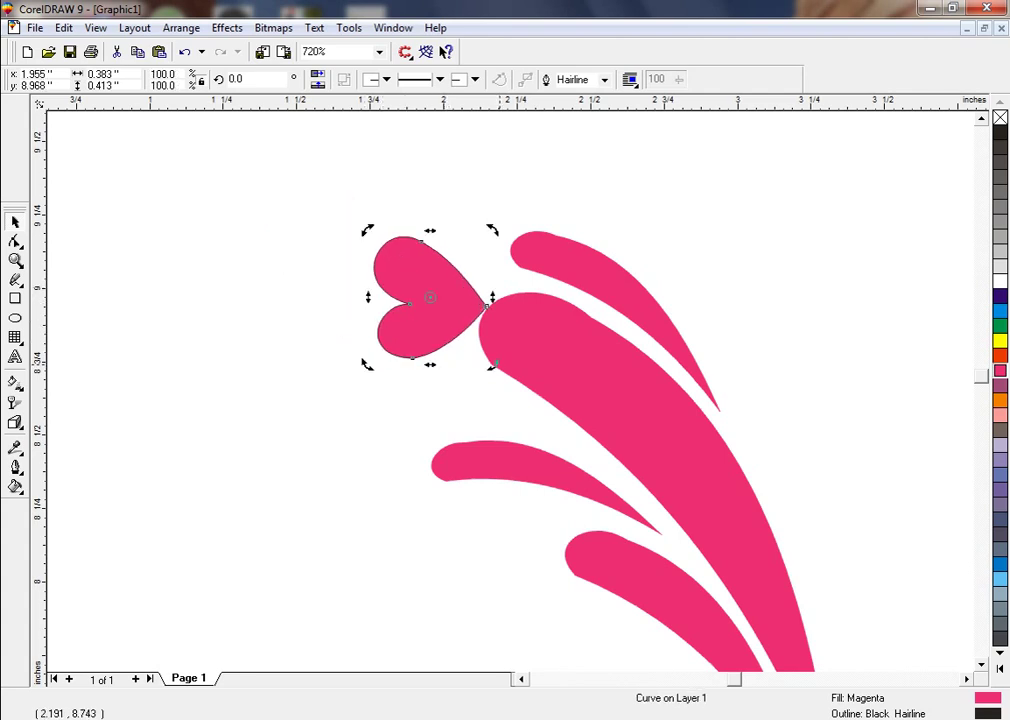
drag(492, 365, 477, 376)
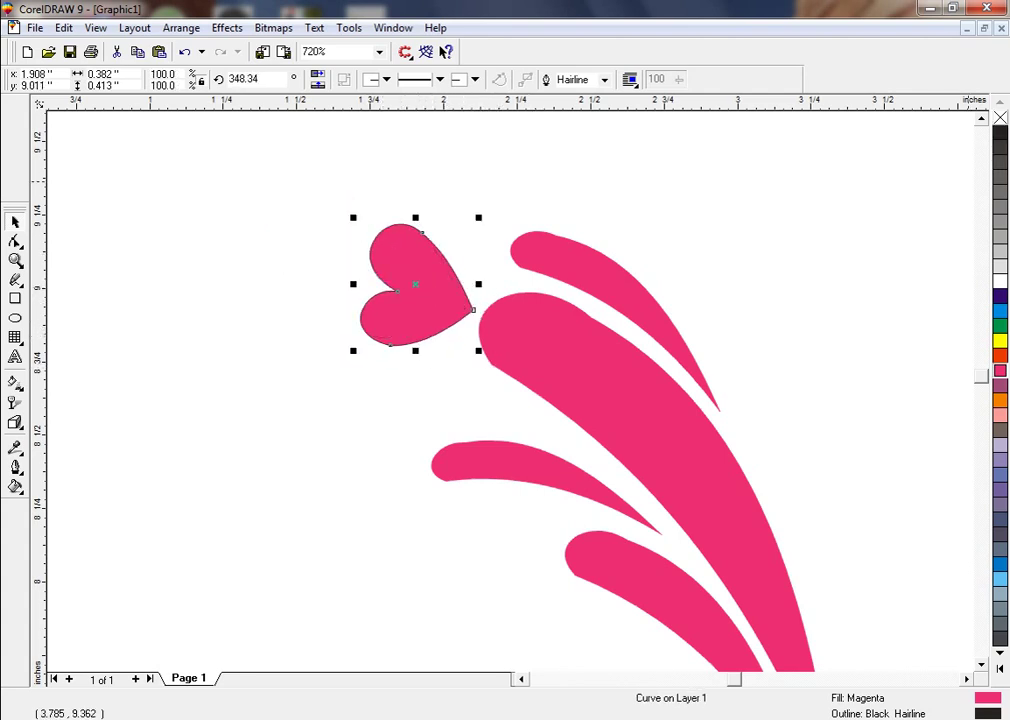
right_click(1000, 117)
Draw a narrow closed triangle about 0.3 in wide and 1.2 in tall to the right of the steam swirls, pointing down.
key(F3)
key(F3)
mouse_move(710, 492)
mouse_down()
mouse_move(309, 196)
mouse_move(491, 362)
mouse_move(818, 557)
mouse_up()
key(F4)
key(F3)
key(Escape)
click(15, 260)
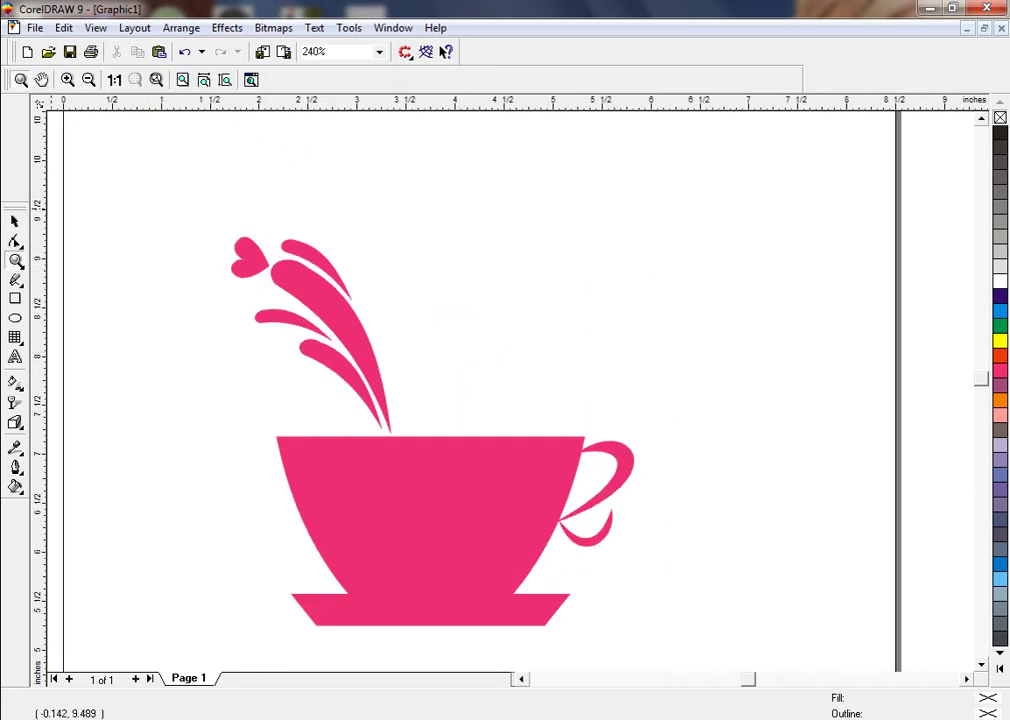
key(F5)
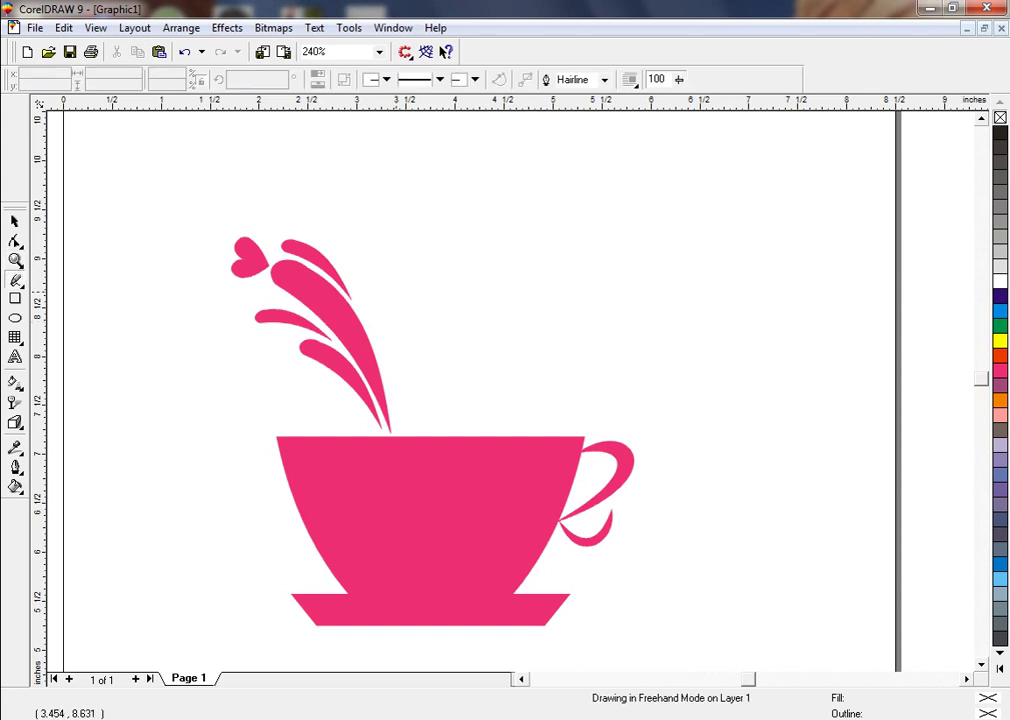
click(414, 238)
double_click(385, 230)
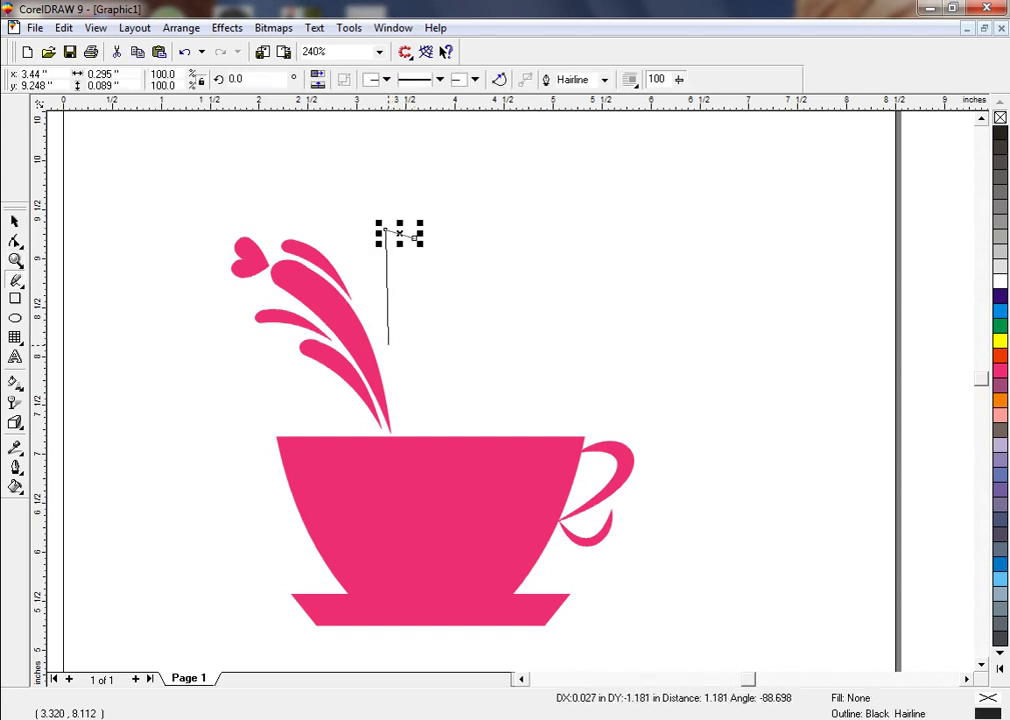
double_click(386, 349)
click(414, 238)
Convert the new triangle's sides to curves and bend them into a right-leaning swirl with a rounded top.
click(15, 241)
drag(140, 191, 445, 378)
drag(385, 284, 411, 223)
Copy the magenta fill from the main steam swirl onto the new right-leaning swirl.
click(15, 222)
key(ctrl+shift+a)
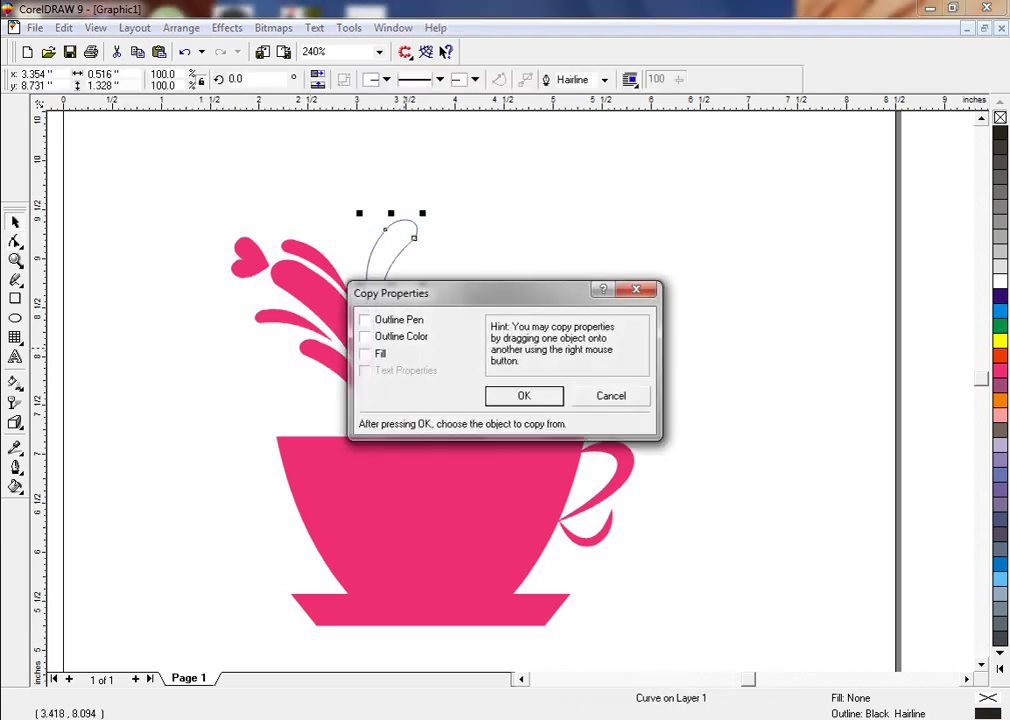
key(Return)
click(359, 355)
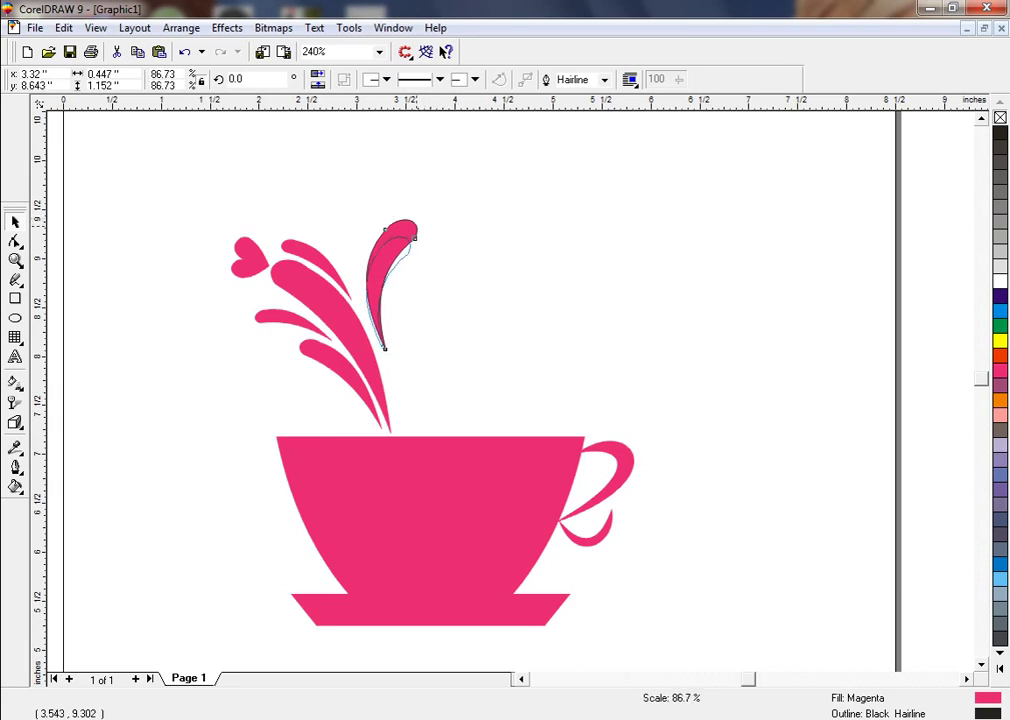
Move the right-leaning swirl against the main steam swirl's right side and remove its outline.
drag(359, 355, 352, 348)
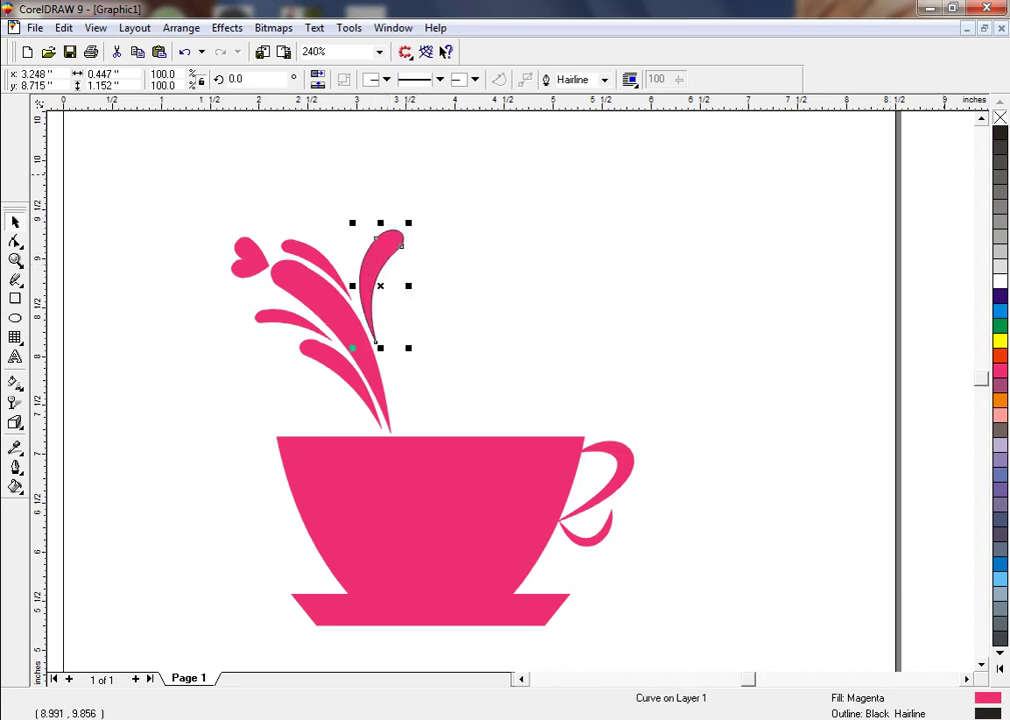
right_click(1000, 118)
click(676, 284)
Duplicate the right-leaning swirl as a smaller copy and nest it along the original's lower right side.
drag(380, 255, 390, 288)
right_click(394, 251)
click(394, 272)
click(450, 308)
click(486, 270)
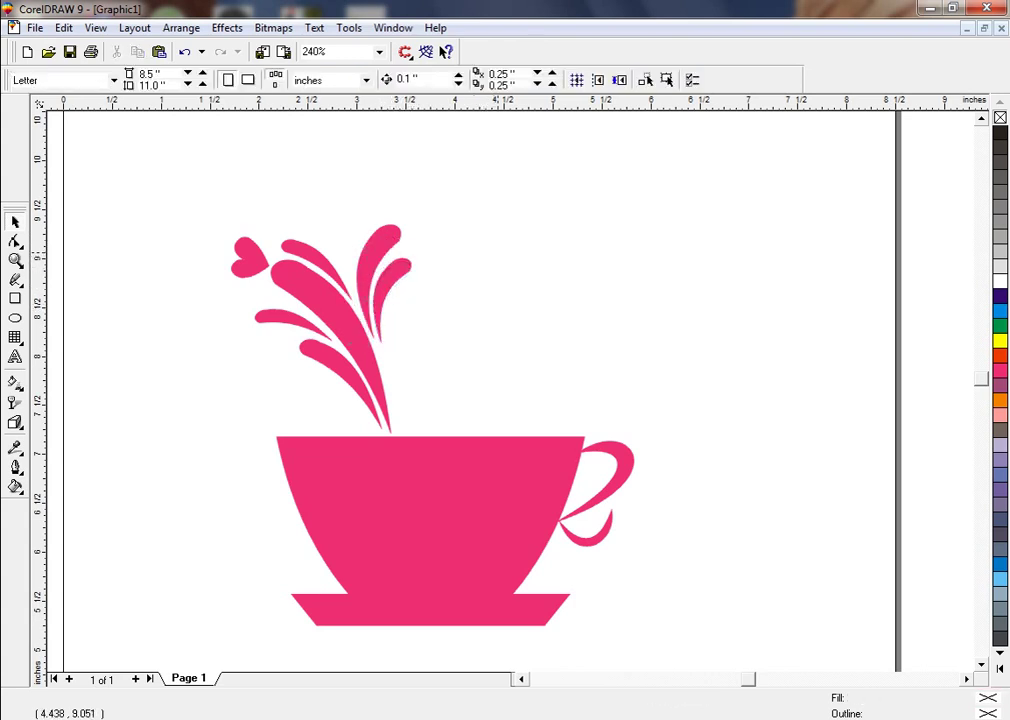
Draw a closed angular hook-shaped band about 1.63 in wide and 2.1 in tall, rising from the cup's rim.
click(15, 280)
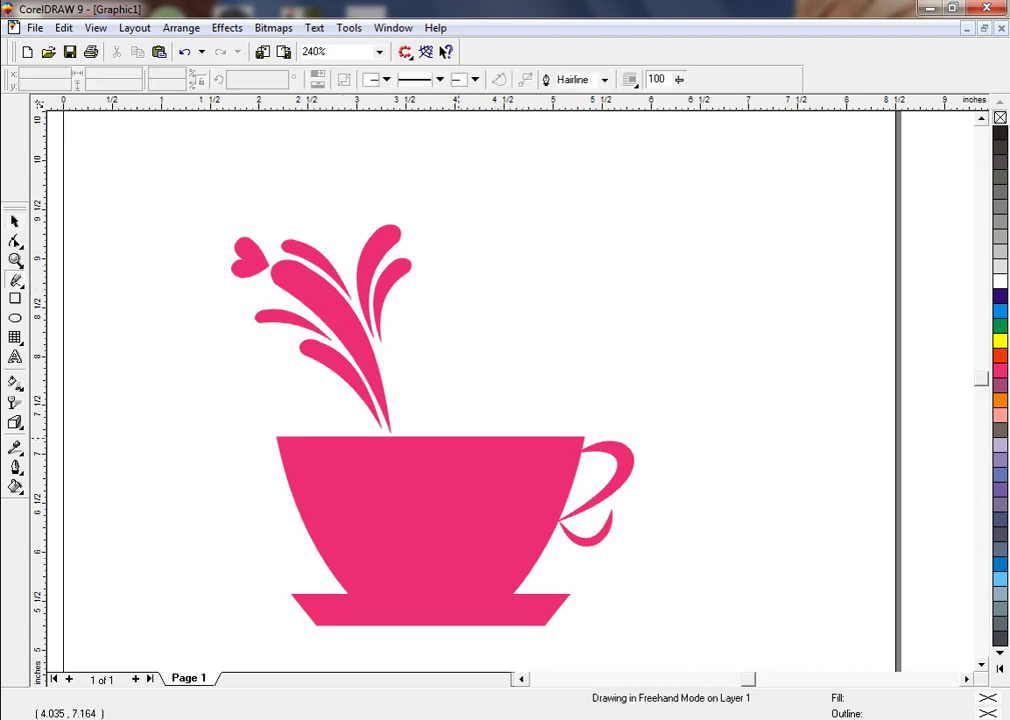
click(460, 437)
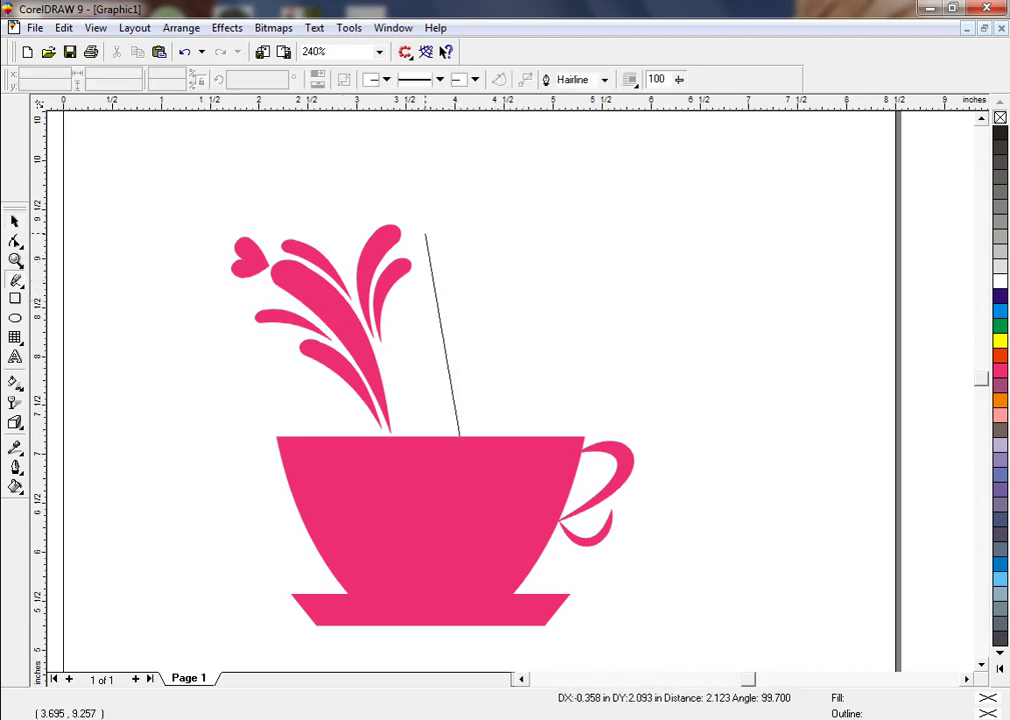
click(425, 232)
click(425, 232)
double_click(584, 248)
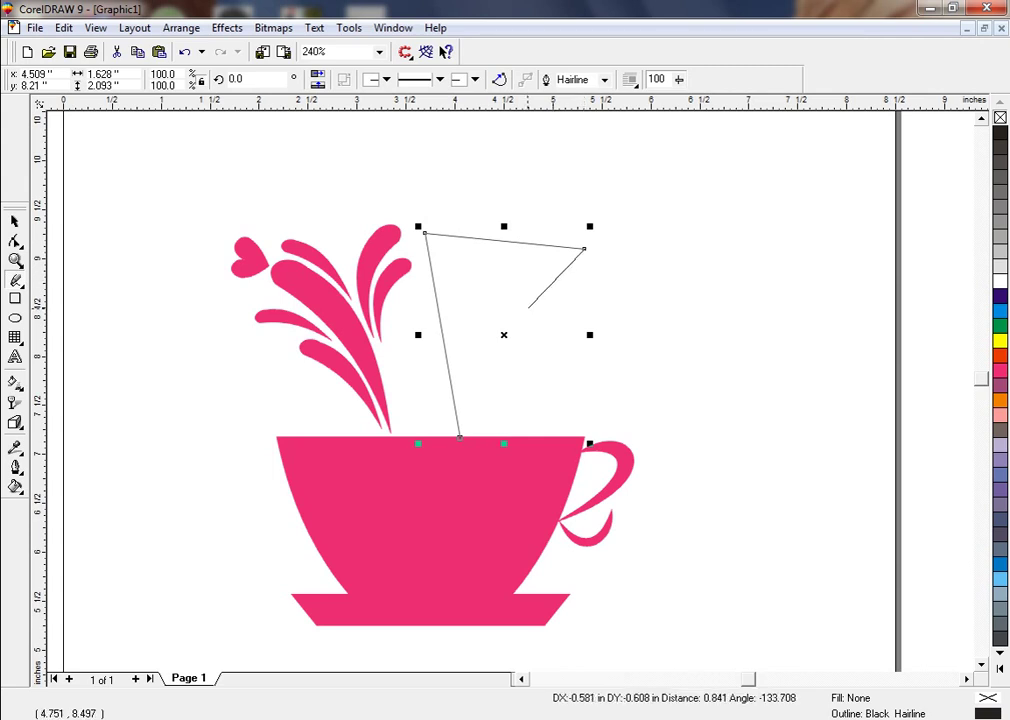
double_click(520, 311)
double_click(480, 282)
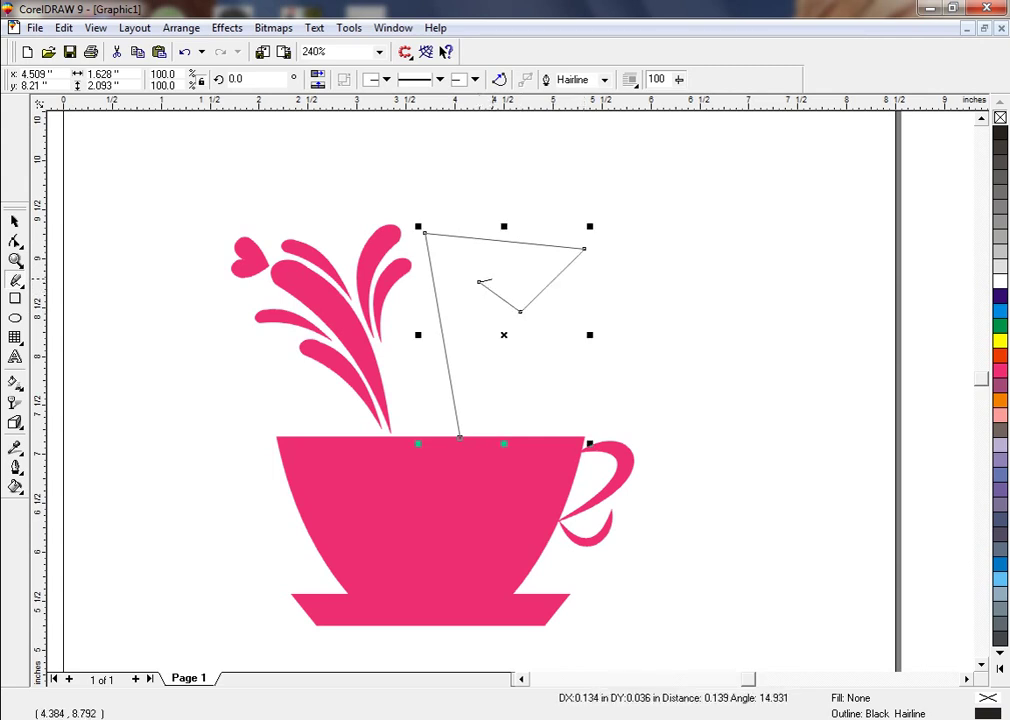
double_click(492, 278)
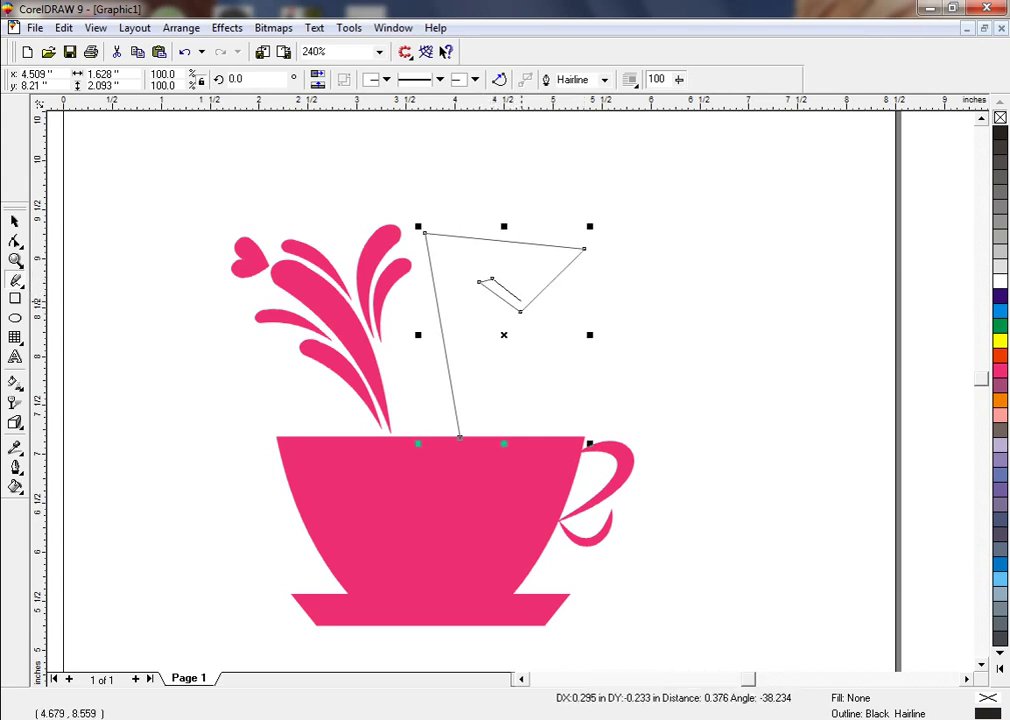
double_click(520, 301)
double_click(568, 256)
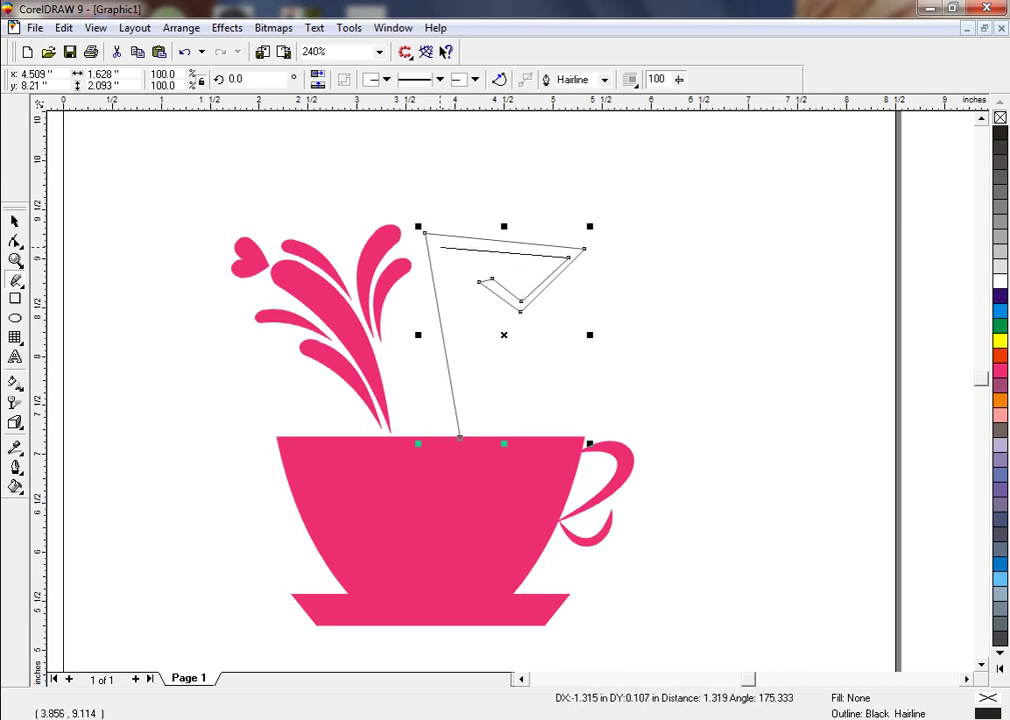
double_click(436, 245)
double_click(467, 438)
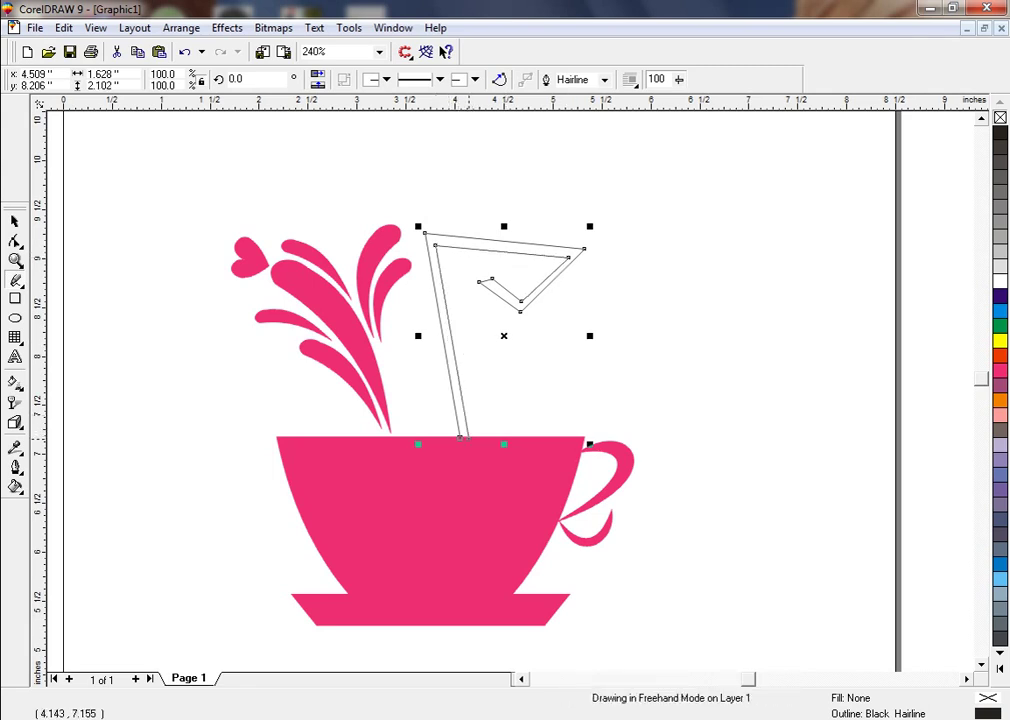
Convert the band's segments to curves and bend both sides of its stem into parallel S-curves.
click(15, 241)
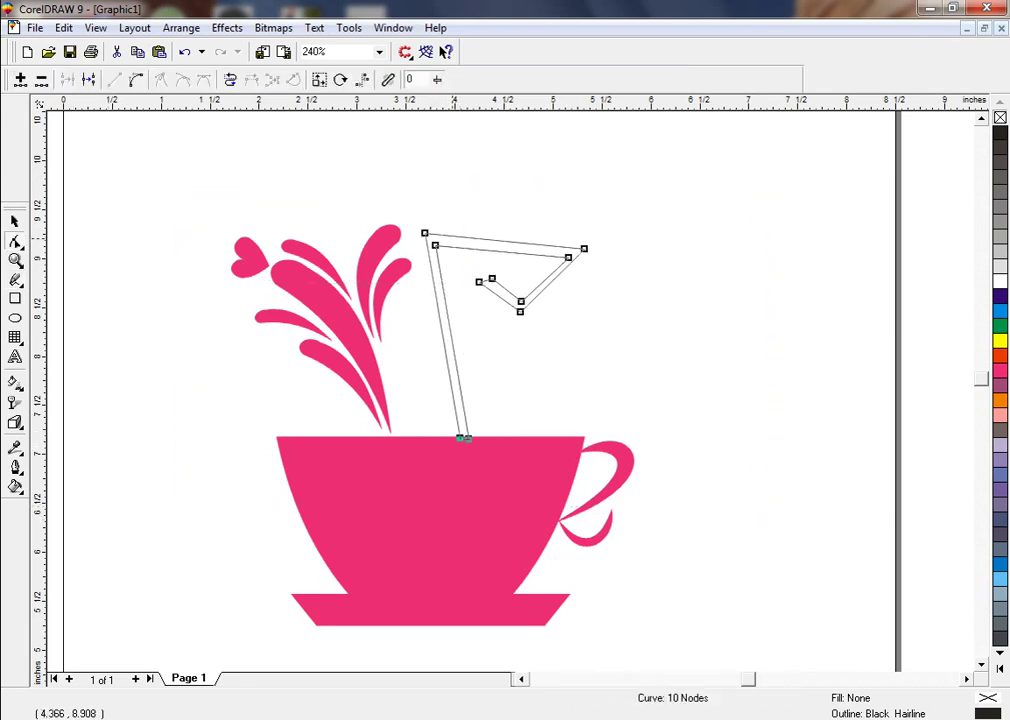
click(437, 477)
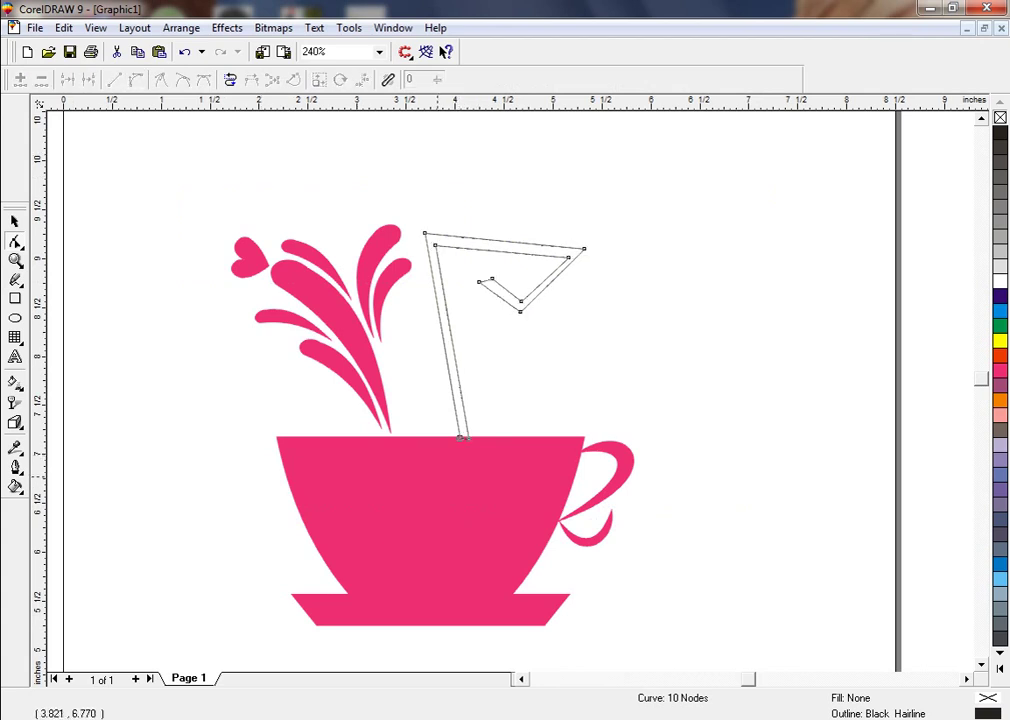
drag(505, 417, 463, 462)
drag(457, 374, 515, 375)
click(446, 309)
drag(397, 406, 472, 470)
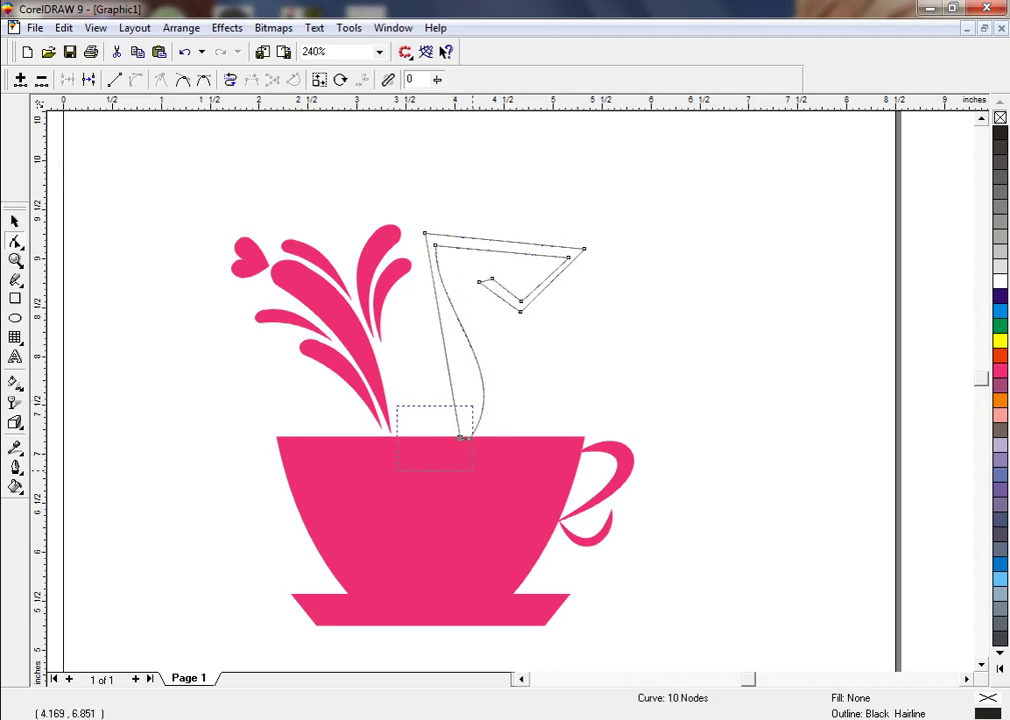
drag(448, 369, 501, 384)
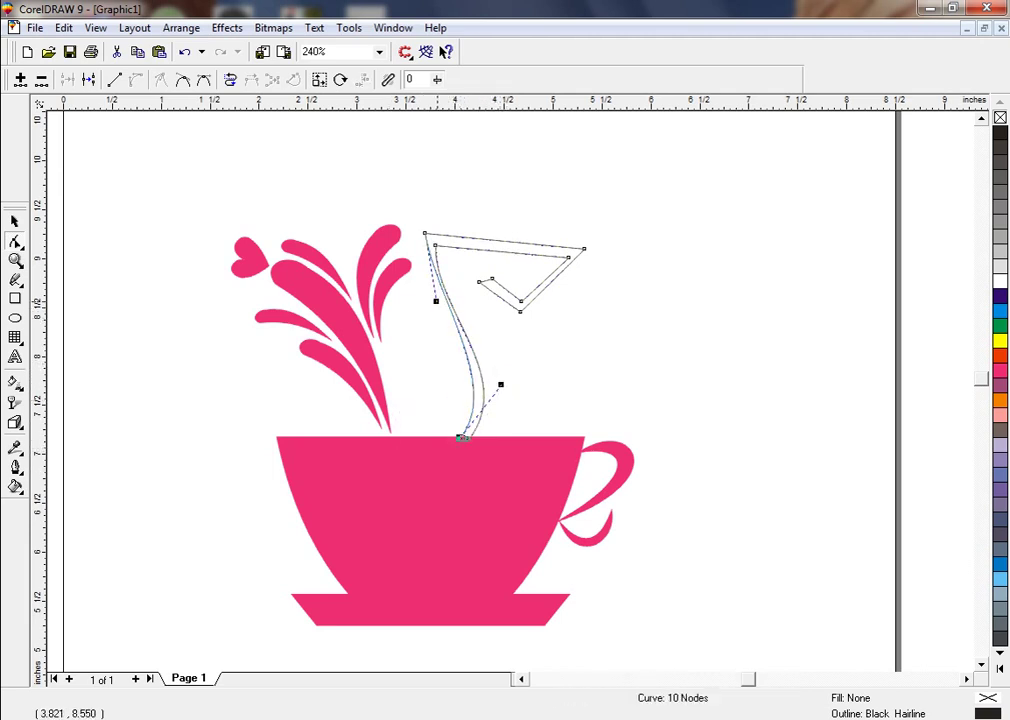
drag(436, 300, 424, 300)
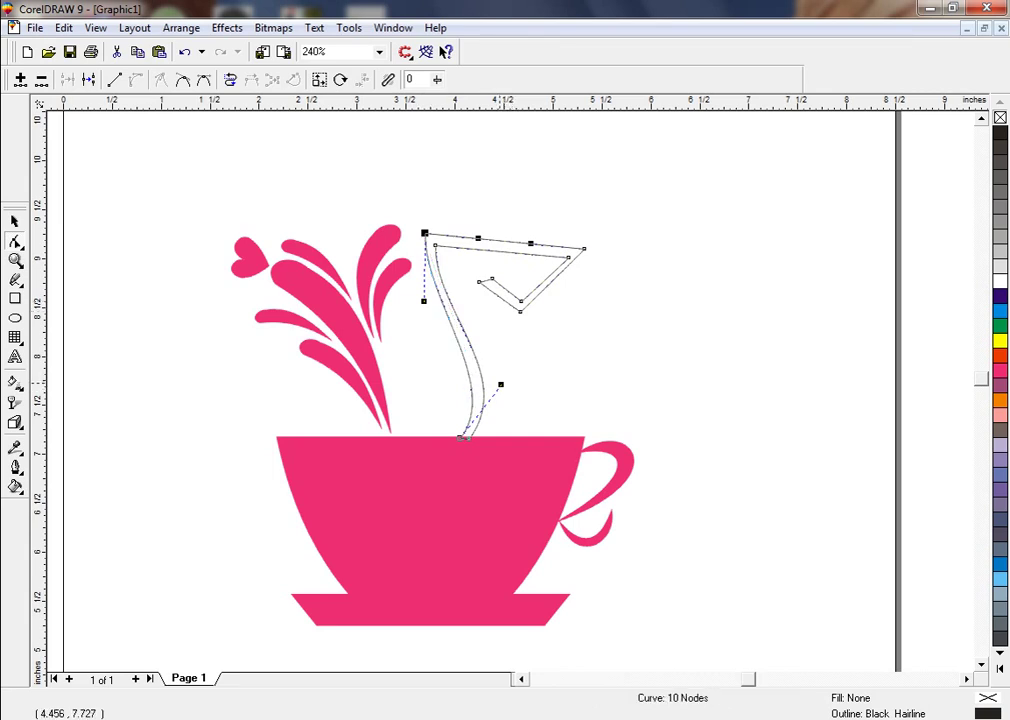
drag(501, 384, 506, 385)
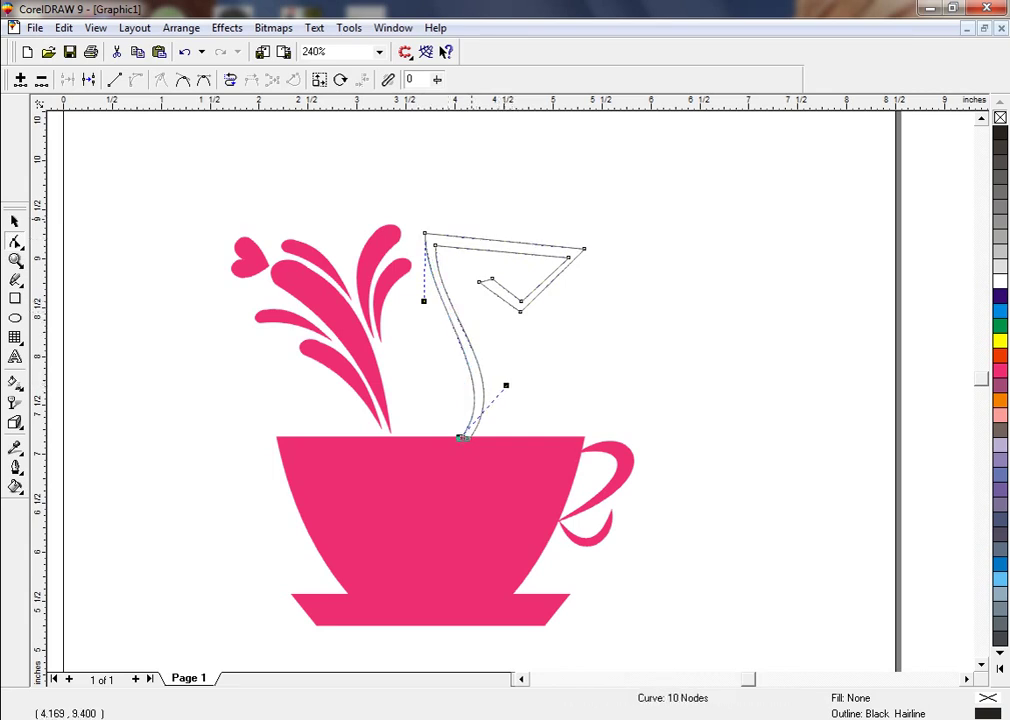
Bend the band's outer top edge upward into a wide round arch.
click(471, 220)
drag(393, 236, 393, 236)
drag(484, 237, 599, 184)
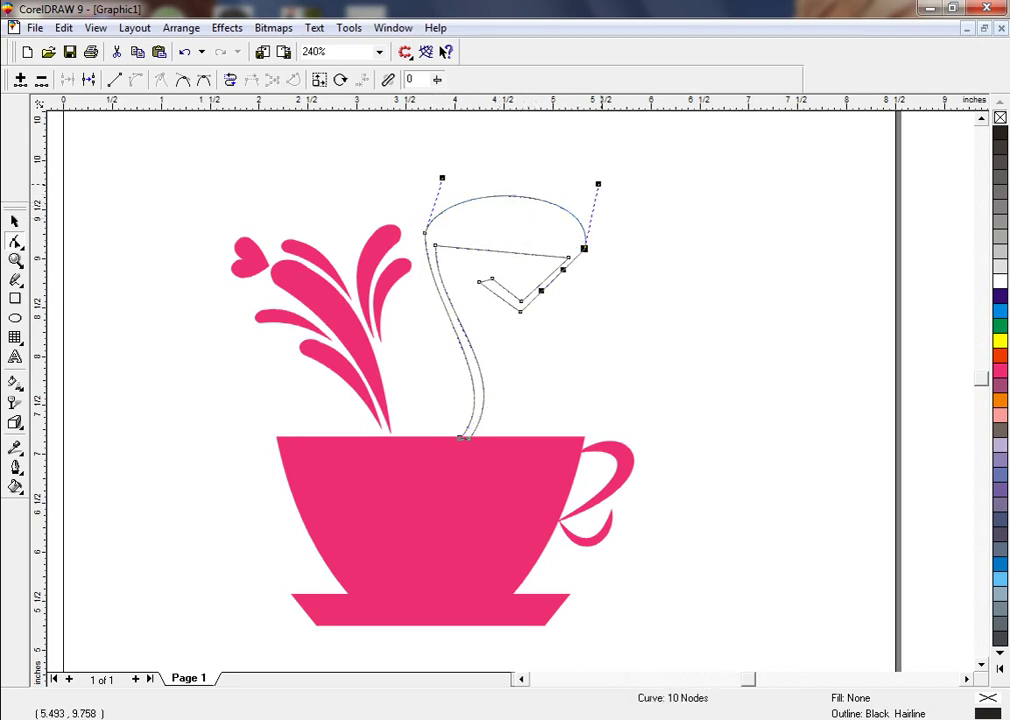
drag(516, 197, 511, 166)
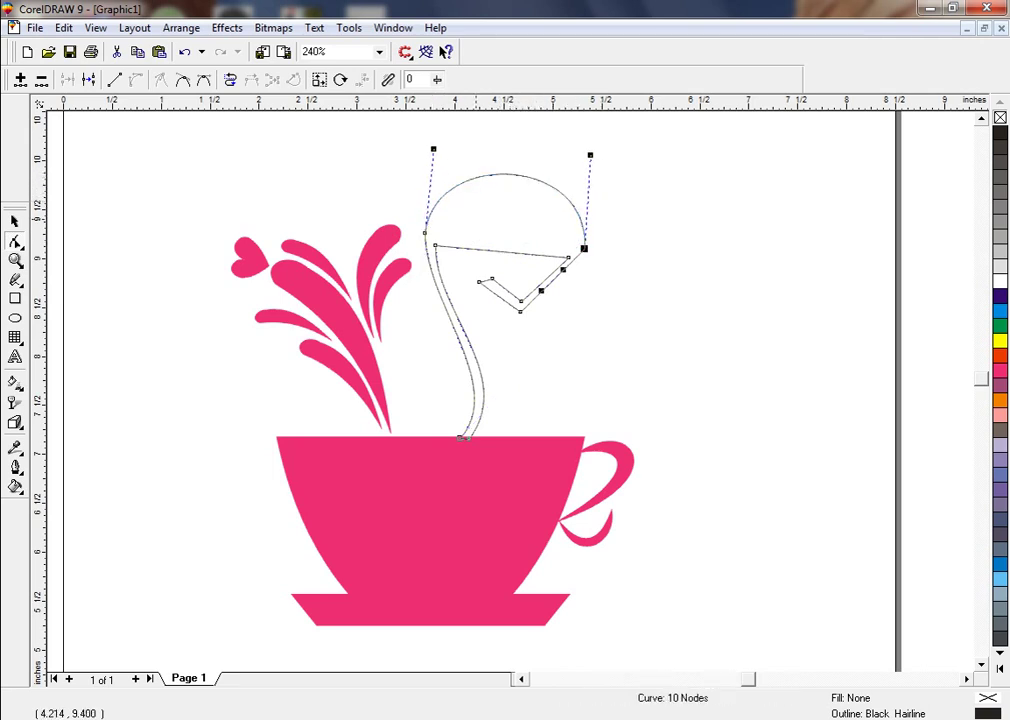
Bend the band's inner top edge into a matching arch just inside the outer one.
click(433, 246)
drag(480, 249, 457, 191)
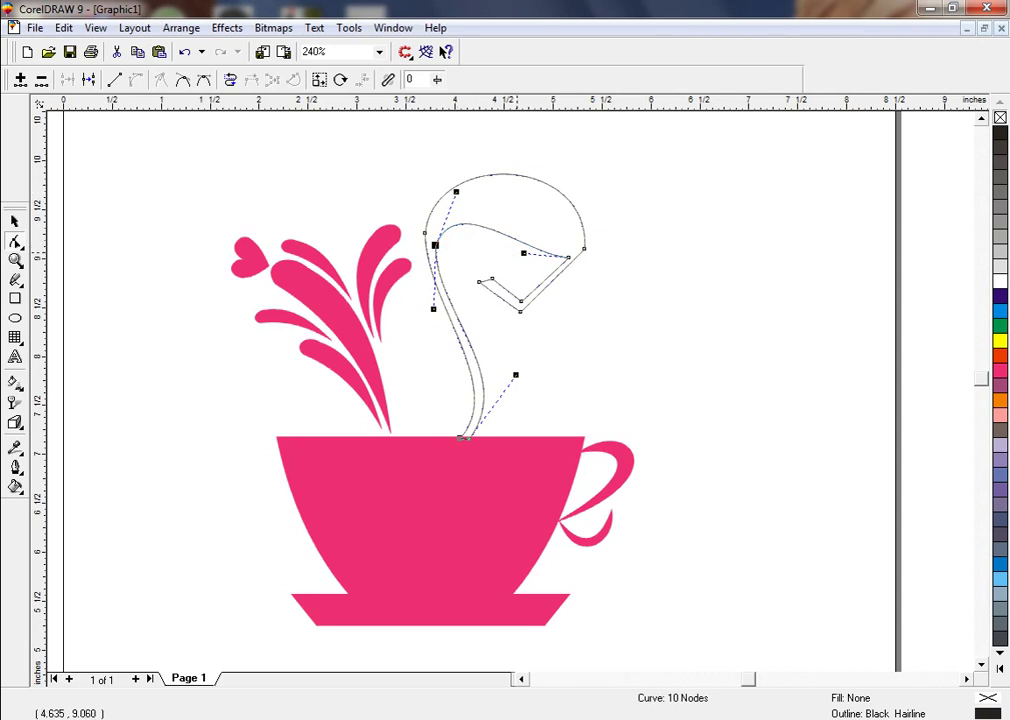
drag(523, 246, 528, 190)
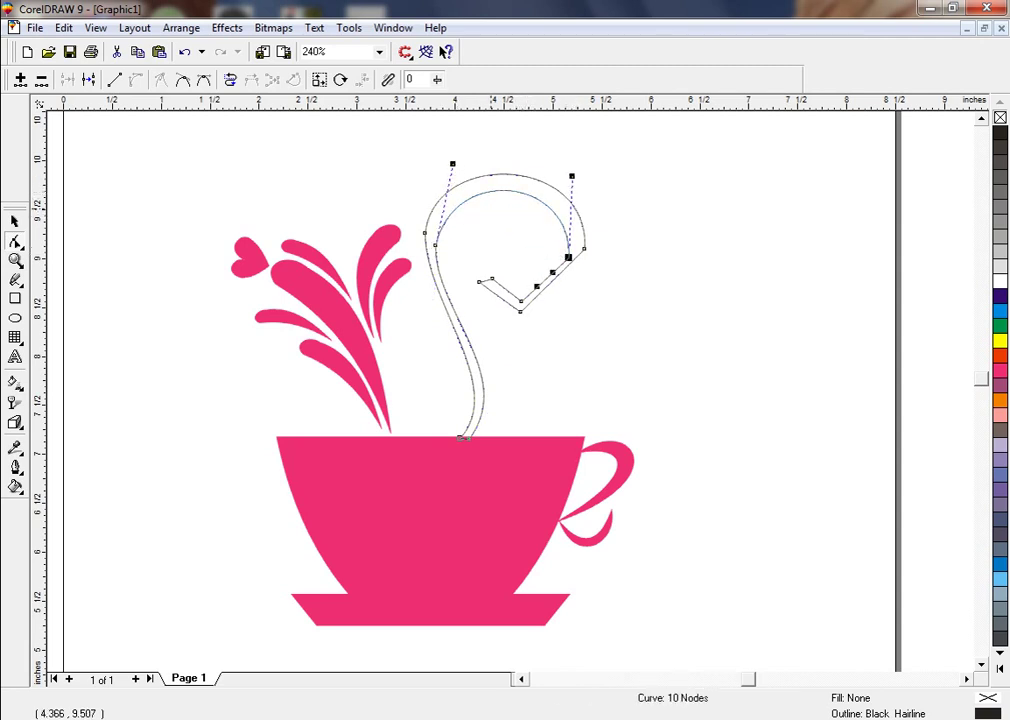
drag(455, 168, 440, 155)
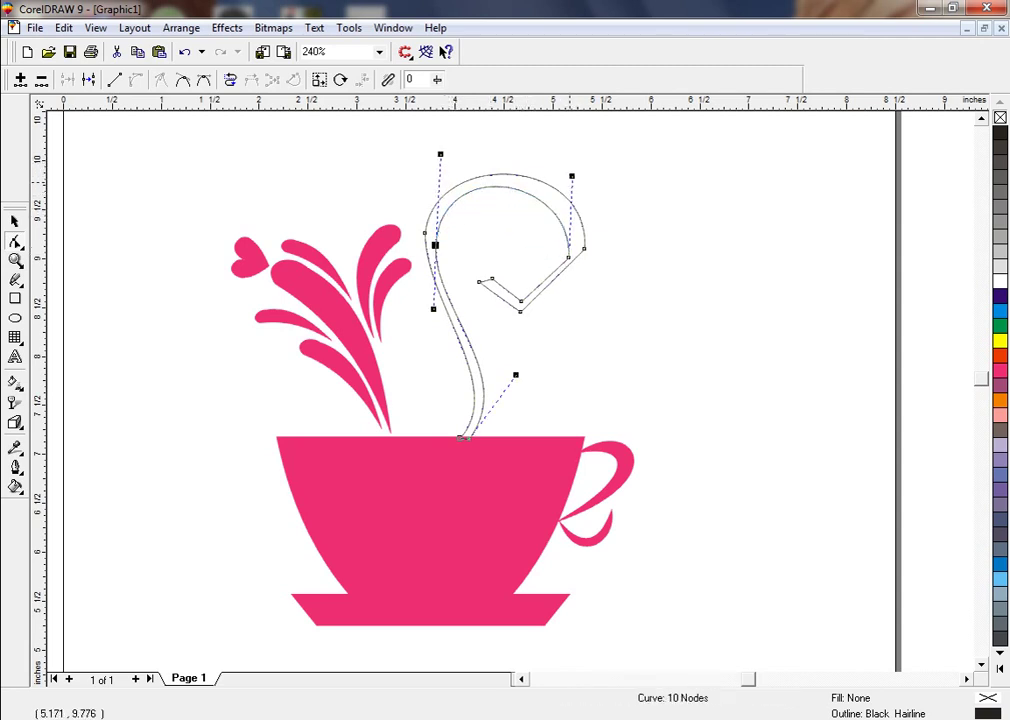
drag(572, 177, 585, 171)
Bend the hook's remaining straight edges so the band's end curls smoothly inward.
drag(560, 272, 499, 295)
click(520, 312)
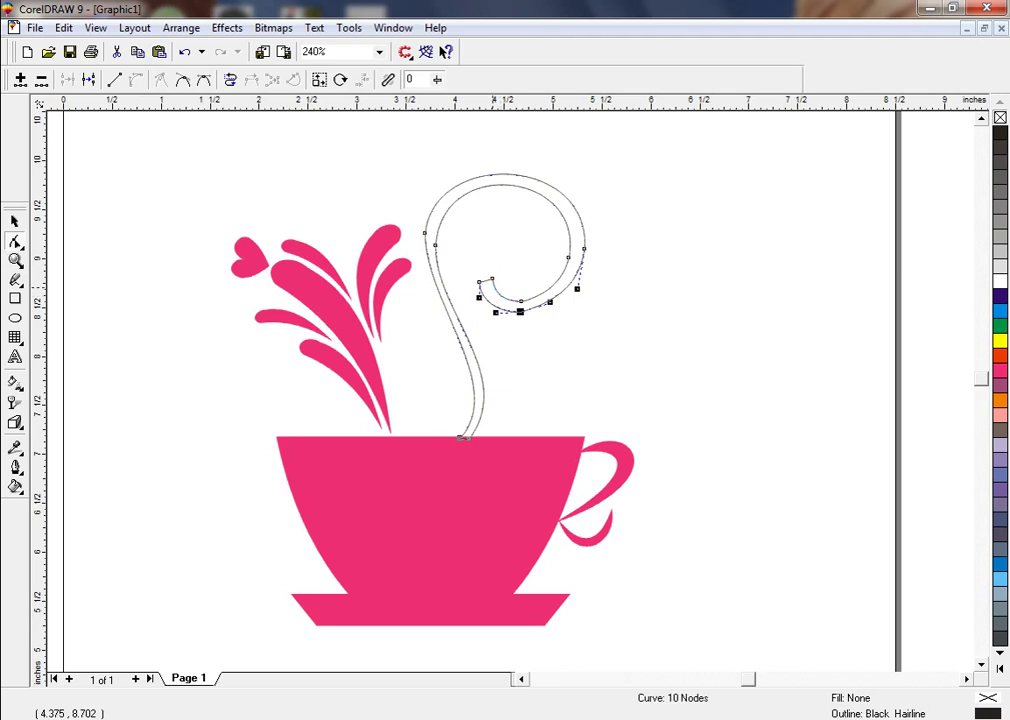
click(15, 222)
click(141, 191)
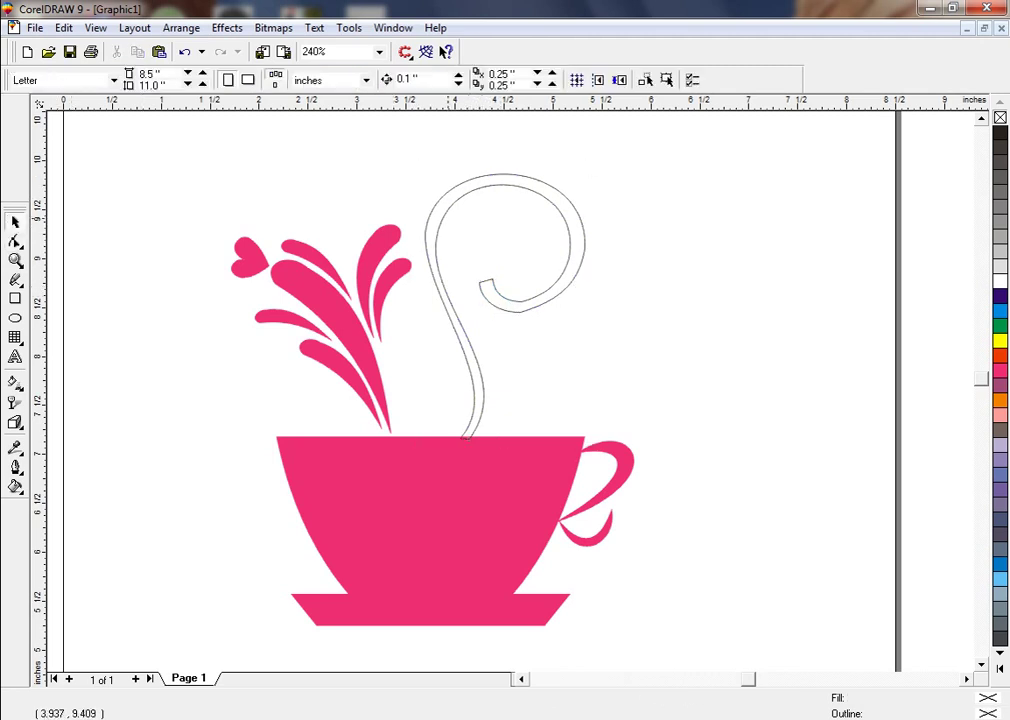
Fill the curled band with magenta and remove its outline.
click(448, 212)
click(1000, 356)
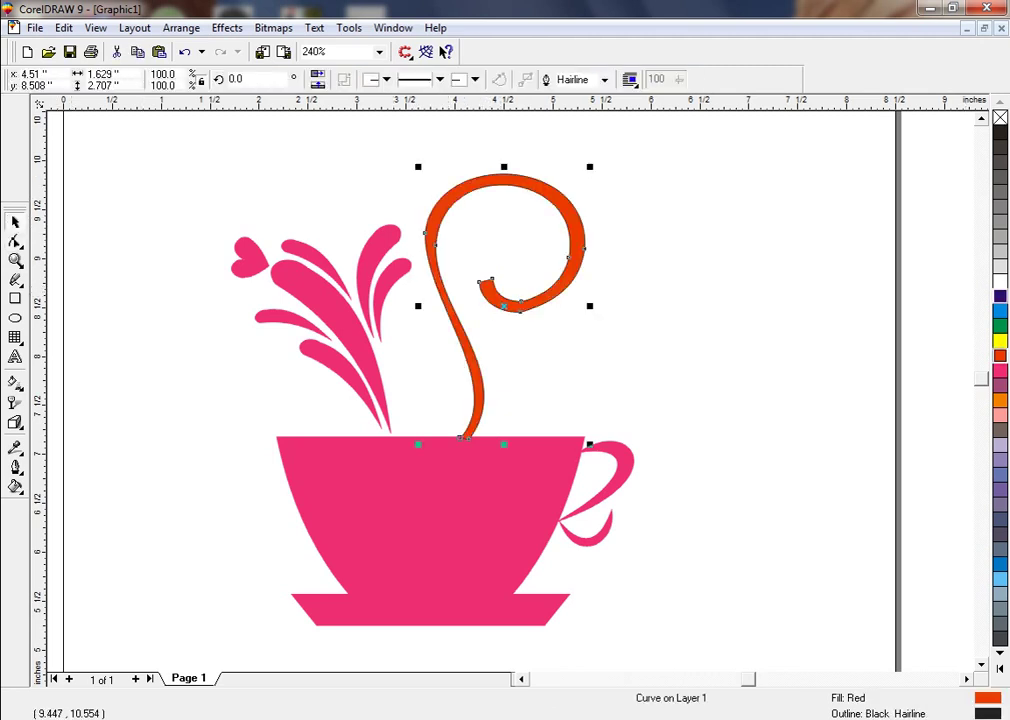
click(999, 370)
right_click(999, 117)
key(Escape)
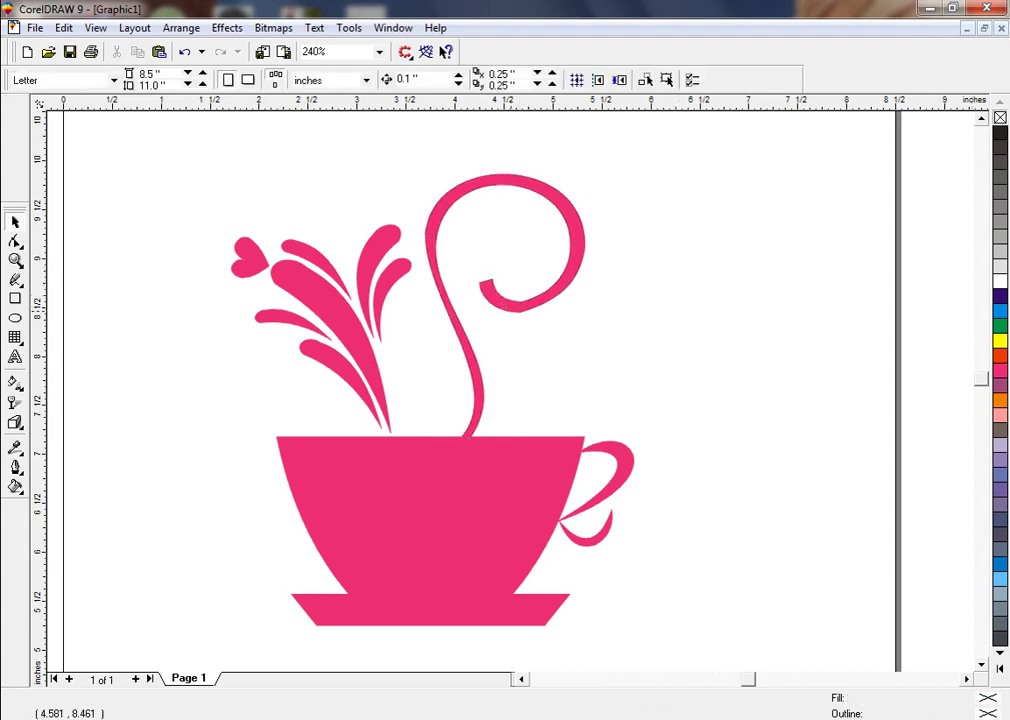
Scale the curled band down slightly, keeping its foot on the cup's rim.
key(Tab)
drag(590, 167, 578, 186)
click(400, 291)
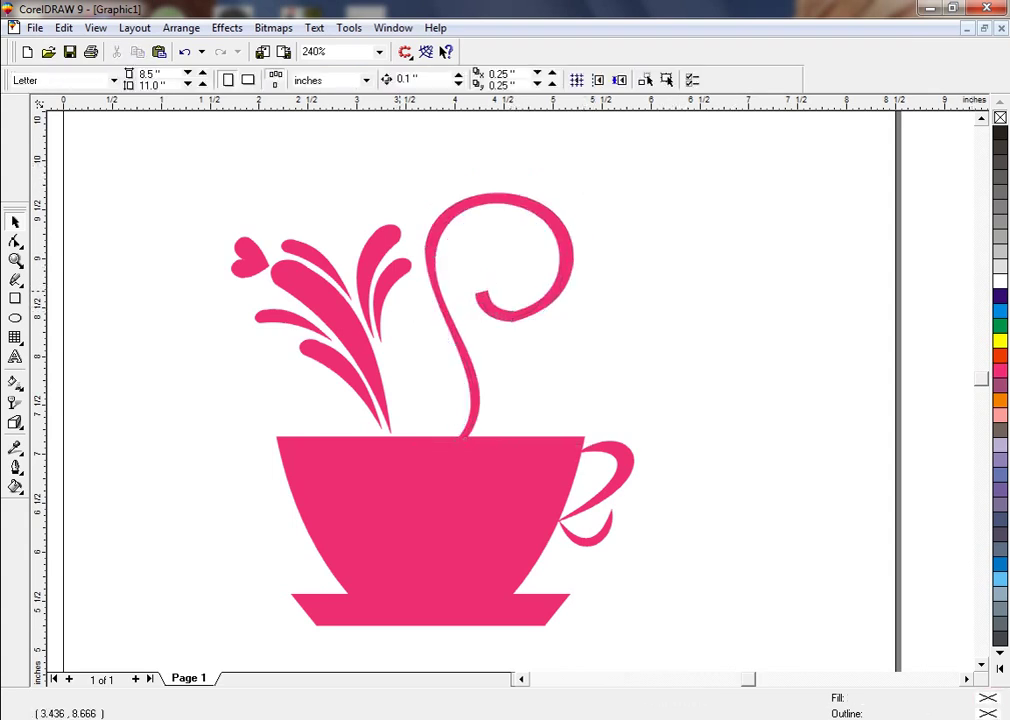
Duplicate the heart inside the curl, with its point rotated down to meet the curl's inner end.
right_click(474, 264)
drag(251, 270, 484, 262)
click(474, 264)
click(471, 287)
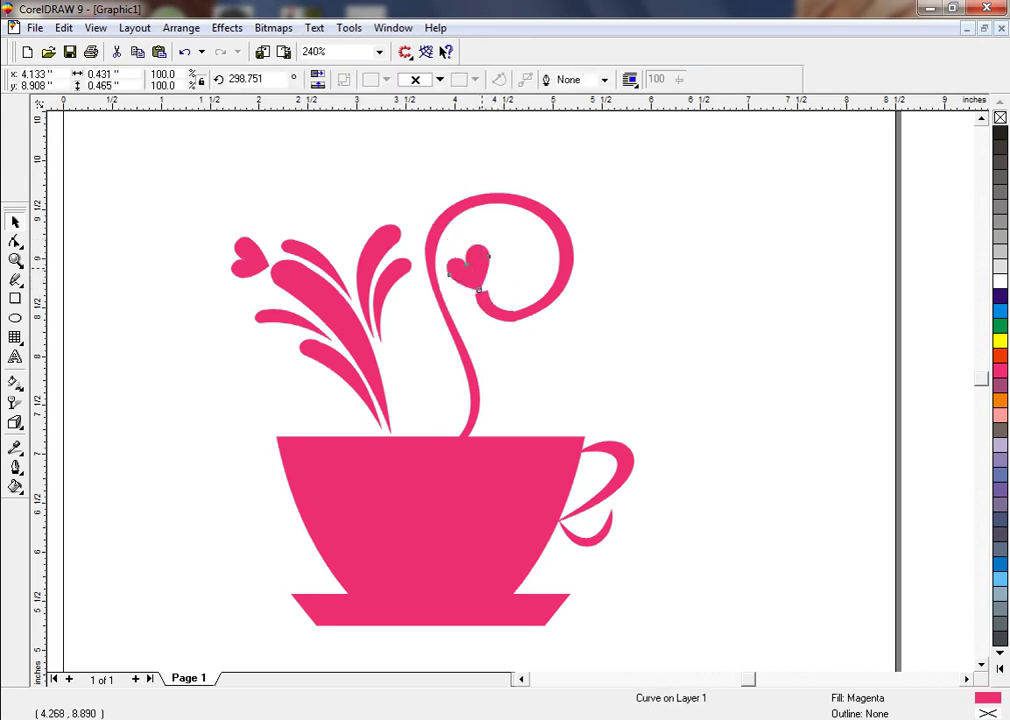
key(Escape)
Add a row of eight outline-free magenta circles inside the curl, growing from small at the top to large near its inner end.
click(15, 260)
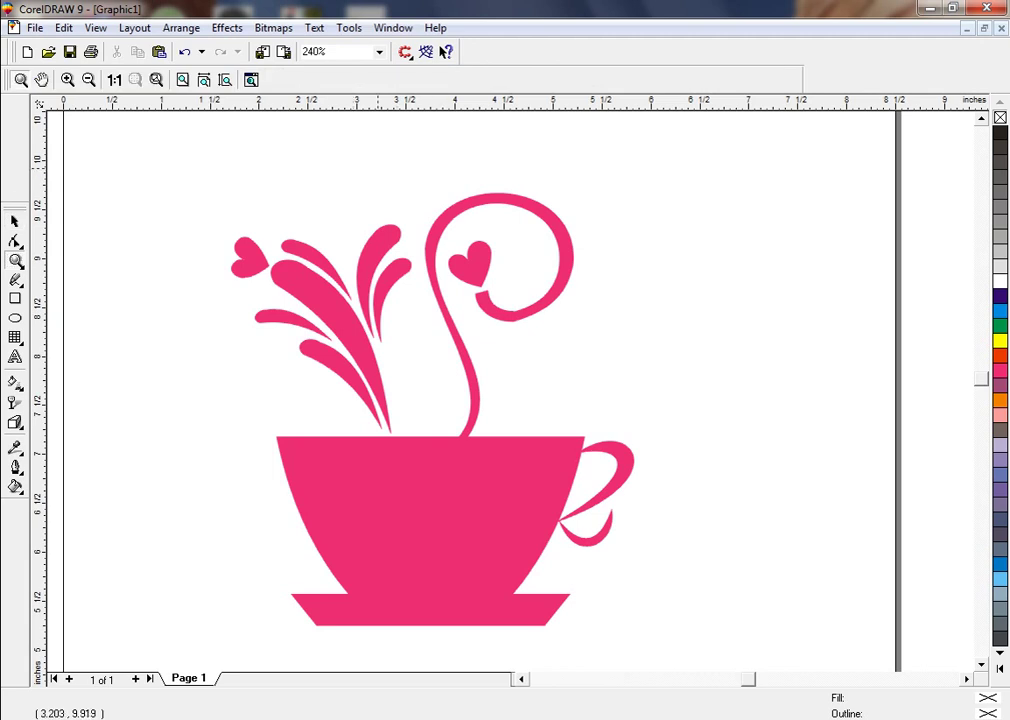
drag(377, 168, 673, 378)
click(15, 318)
drag(437, 430, 372, 253)
click(1000, 370)
right_click(537, 380)
click(724, 250)
key(F3)
key(F3)
drag(338, 205, 613, 402)
key(Escape)
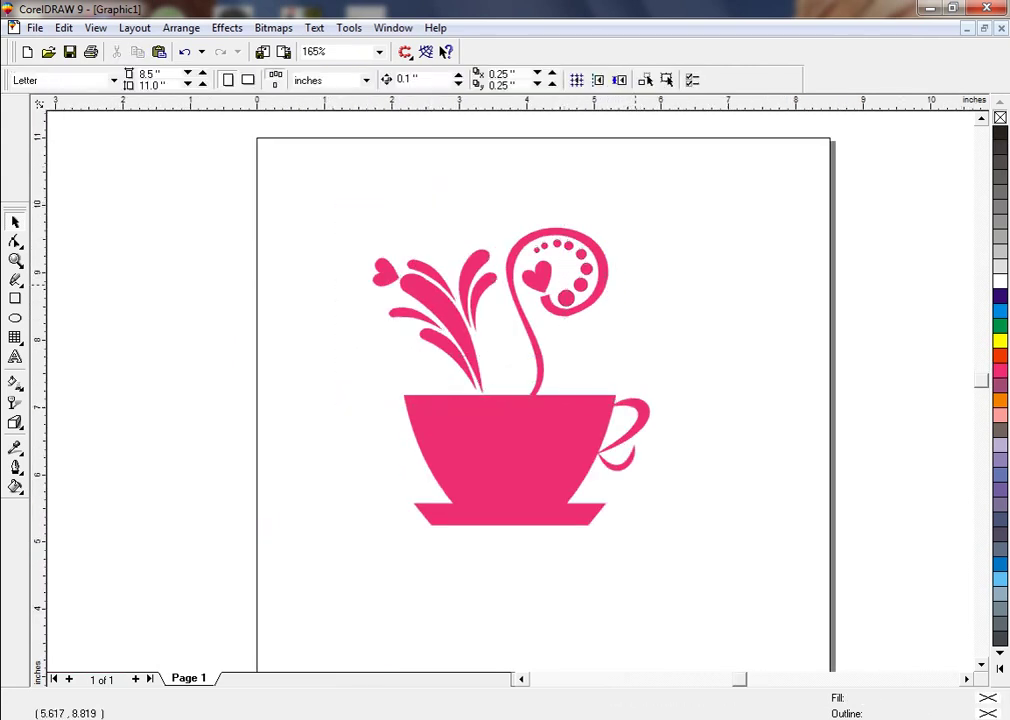
drag(288, 178, 496, 397)
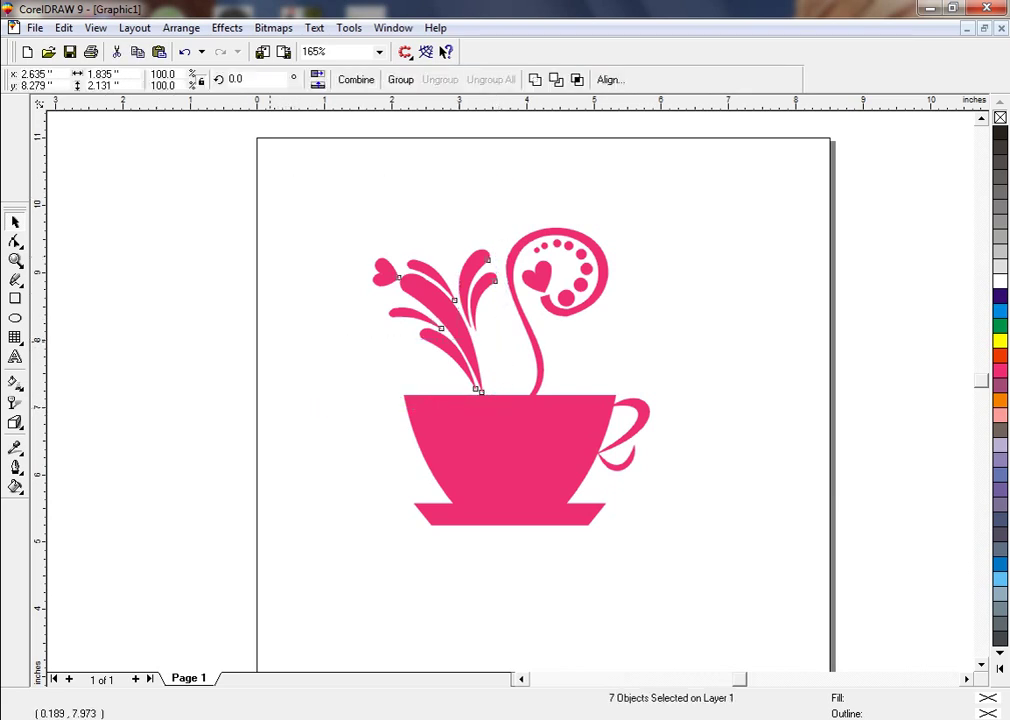
click(270, 341)
Draw a closed two-node line about 0.17 in wide and 1.58 in tall, rising from the cup's rim between the swirls and curled band.
click(15, 261)
drag(357, 201, 676, 461)
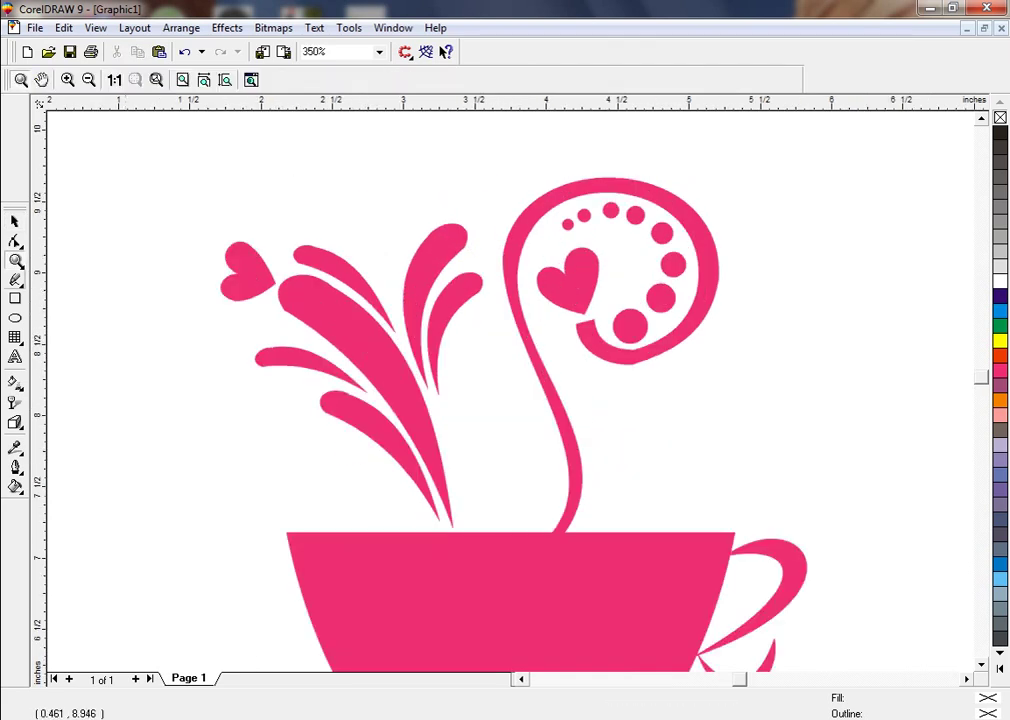
click(15, 280)
click(487, 398)
click(487, 316)
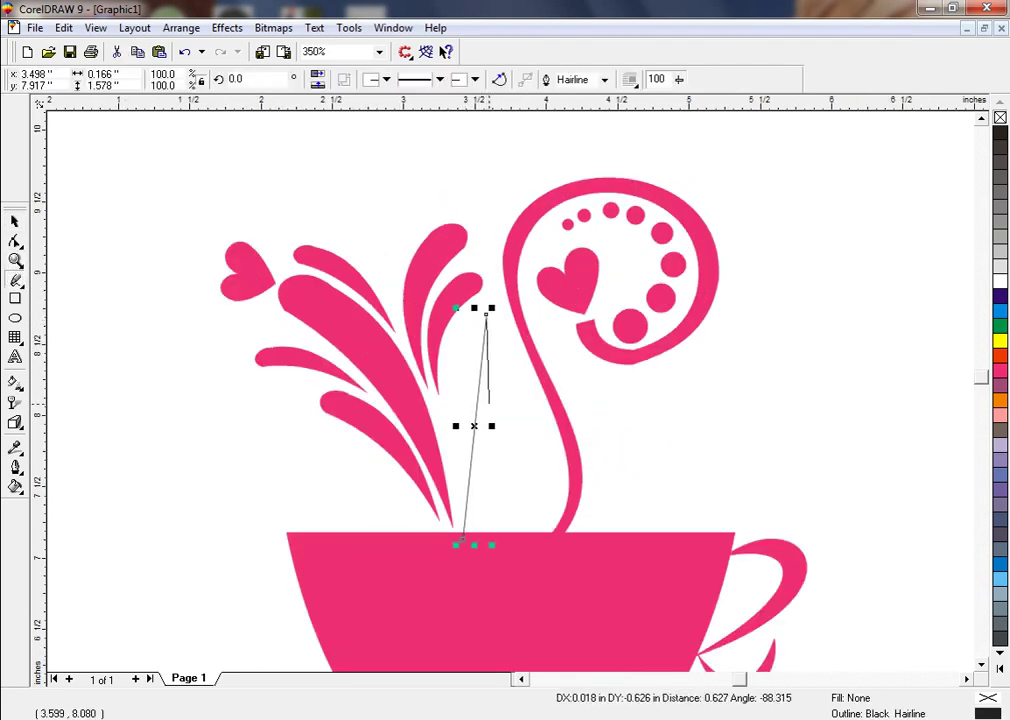
Convert the two-node line to curves and bend its sides into a wavy teardrop with a narrow upper tip.
click(15, 241)
drag(129, 205, 523, 435)
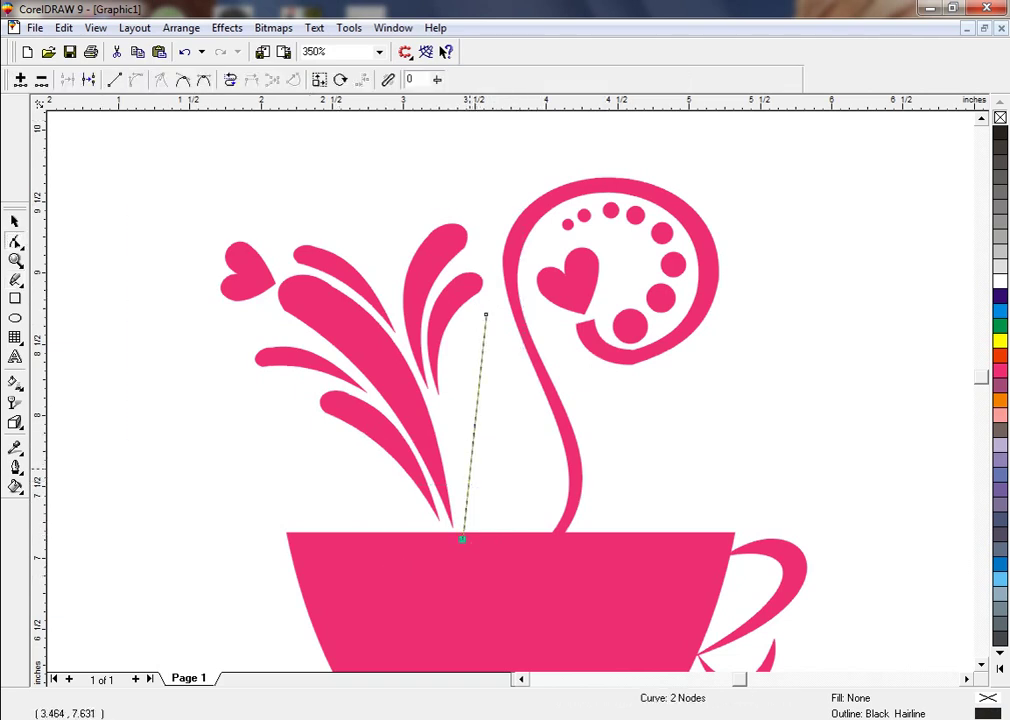
drag(464, 510, 490, 528)
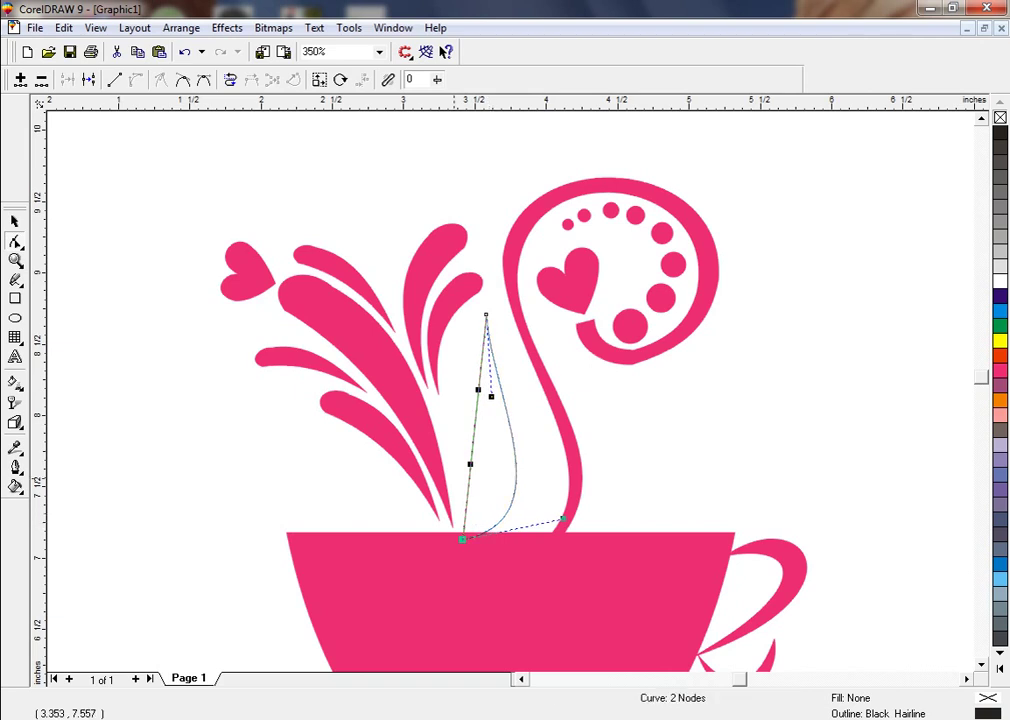
drag(467, 465, 434, 459)
drag(477, 389, 525, 452)
Fill the teardrop with magenta and shift its upper tip slightly left, reducing its width to about 0.41 in.
key(space)
click(999, 370)
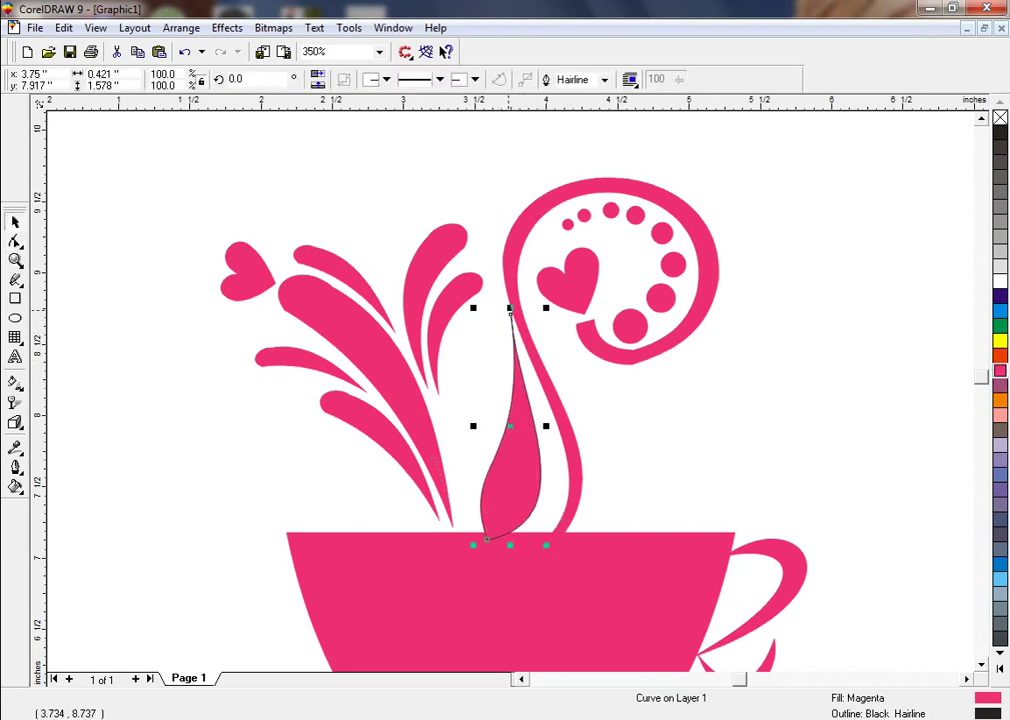
drag(511, 314, 505, 315)
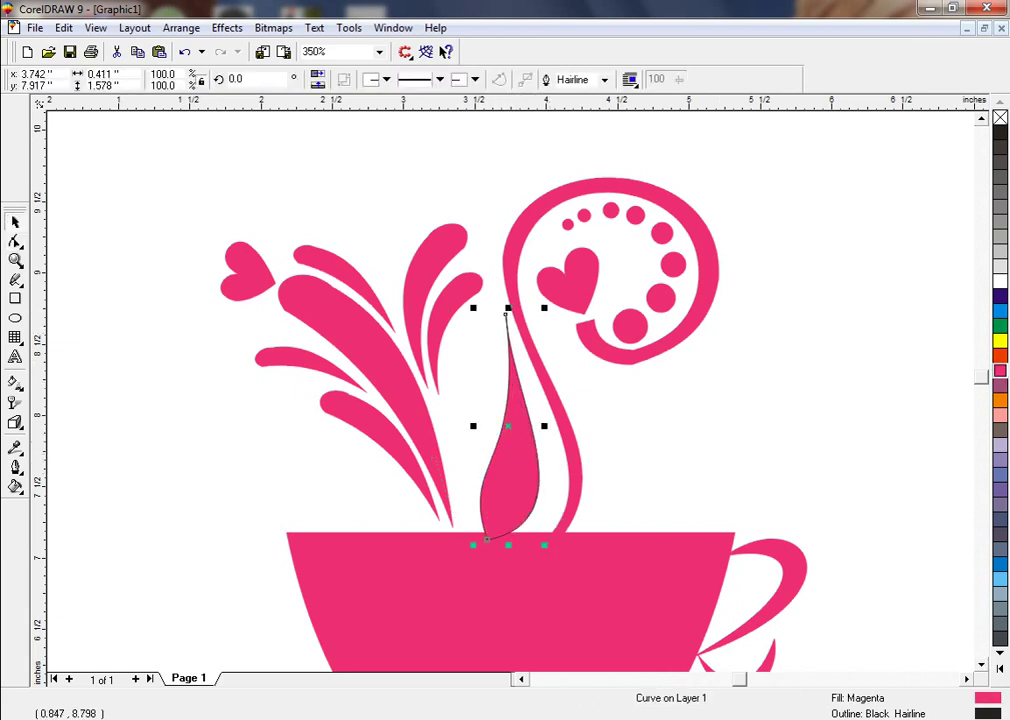
Add a smaller copy of the teardrop, about 0.28 in wide and 1.02 in tall, between the swirls and the large teardrop.
key(space)
drag(532, 429, 537, 428)
click(15, 221)
drag(549, 308, 521, 352)
right_click(521, 352)
drag(512, 419, 490, 305)
click(318, 74)
key(ctrl+z)
click(541, 264)
Remove the outlines from all the steam decorations above the cup.
key(F3)
drag(319, 211, 613, 418)
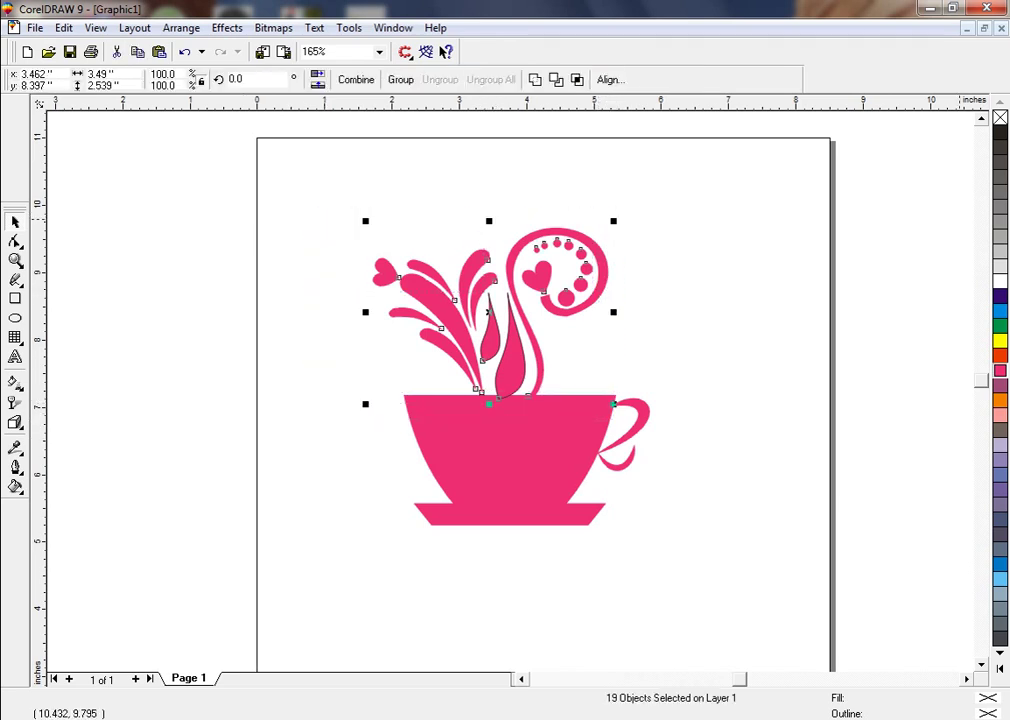
right_click(1000, 118)
click(776, 245)
Copy the small teardrop to the curl's outer upper-left side as a leaf about 0.34 by 0.64 in, tilted left about 26 degrees.
drag(497, 350, 529, 231)
right_click(529, 231)
click(531, 175)
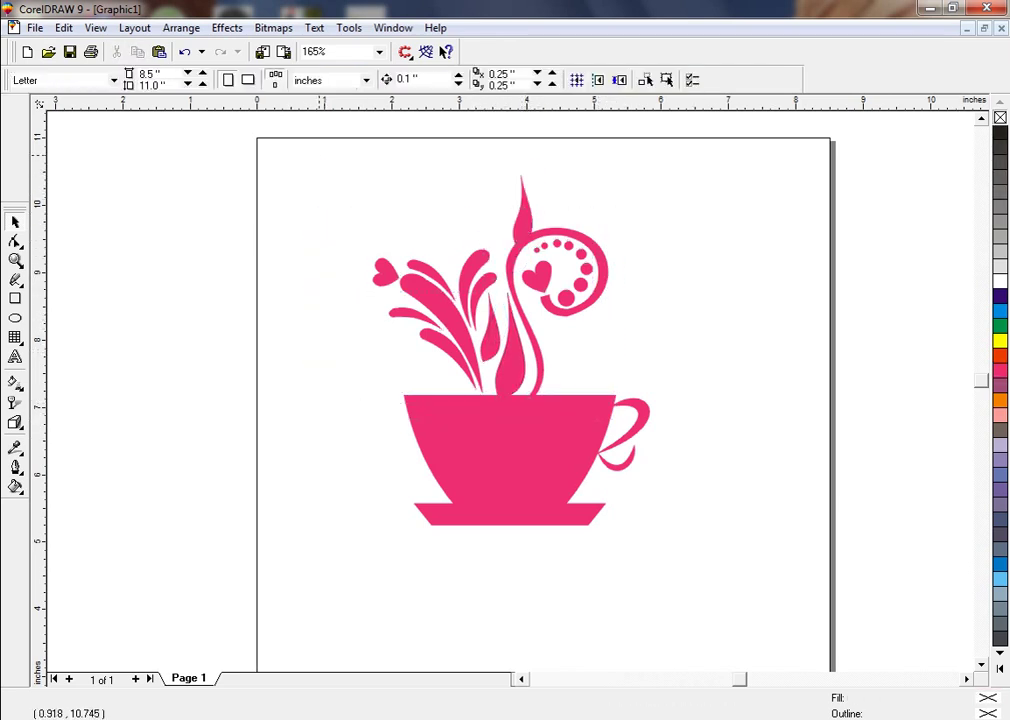
drag(320, 155, 704, 400)
key(shift+F2)
click(688, 350)
drag(592, 224, 548, 221)
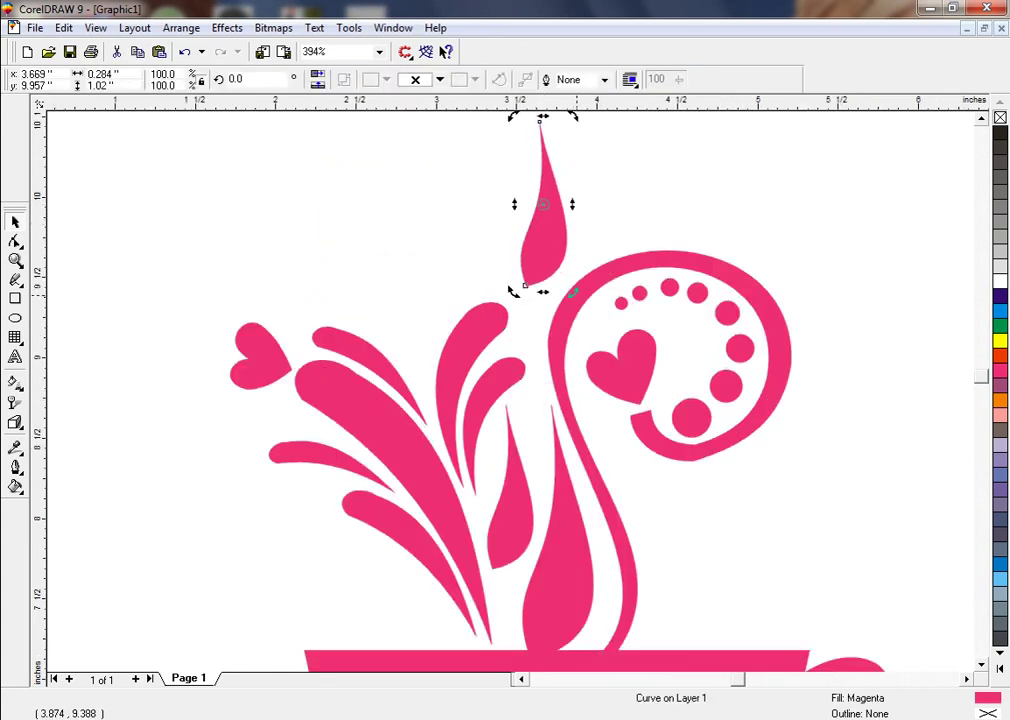
mouse_move(573, 292)
mouse_down()
mouse_move(585, 293)
mouse_move(568, 274)
mouse_up()
drag(551, 232, 543, 326)
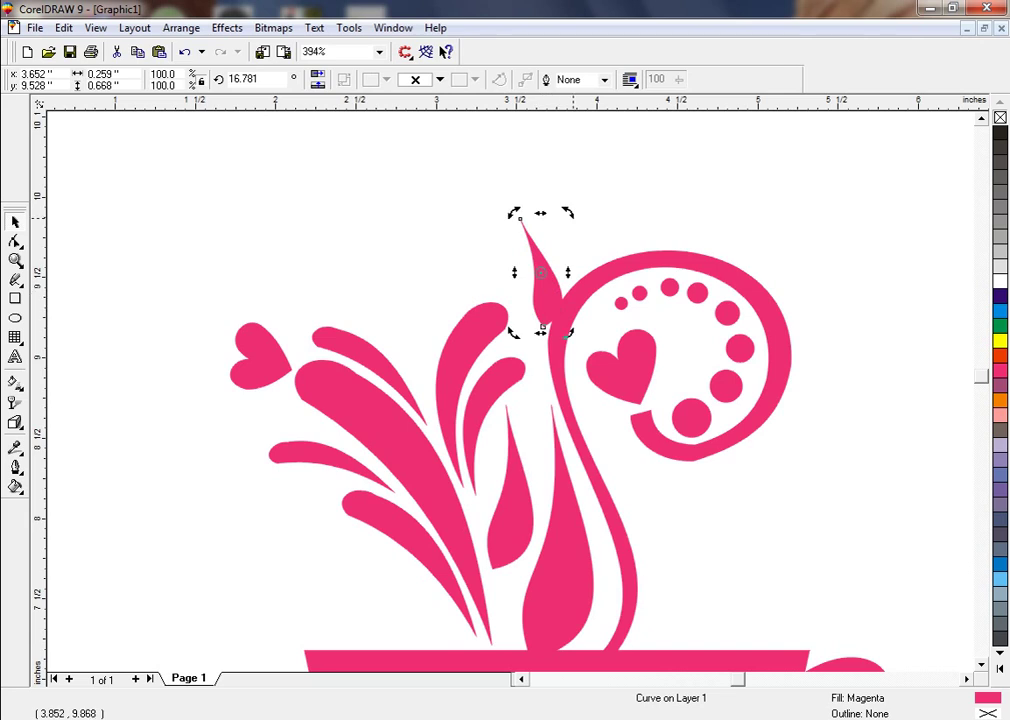
drag(569, 214, 559, 210)
Add a mirrored copy of the leaf, about 0.34 by 0.43 in, to the right side of the band's stem, its tip pointing up and right.
drag(547, 283, 597, 410)
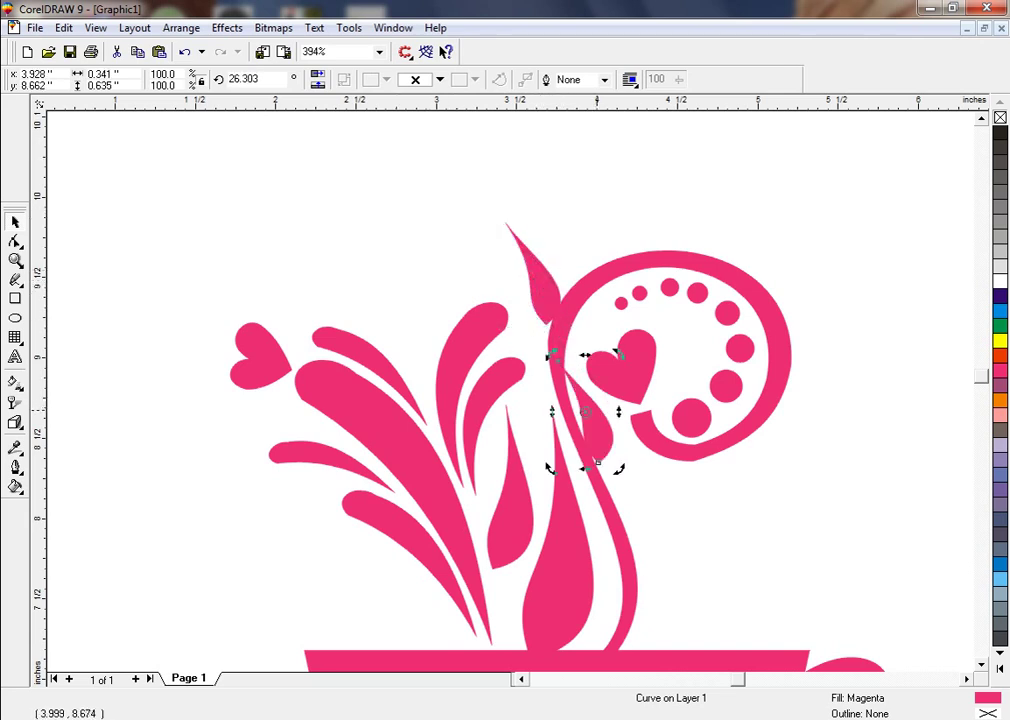
drag(621, 358, 666, 516)
drag(717, 467, 688, 478)
Copy the stem leaf onto the curl's upper-left edge and rotate it more upright, to about 0.22 by 0.49 in.
drag(664, 520, 686, 224)
right_click(686, 224)
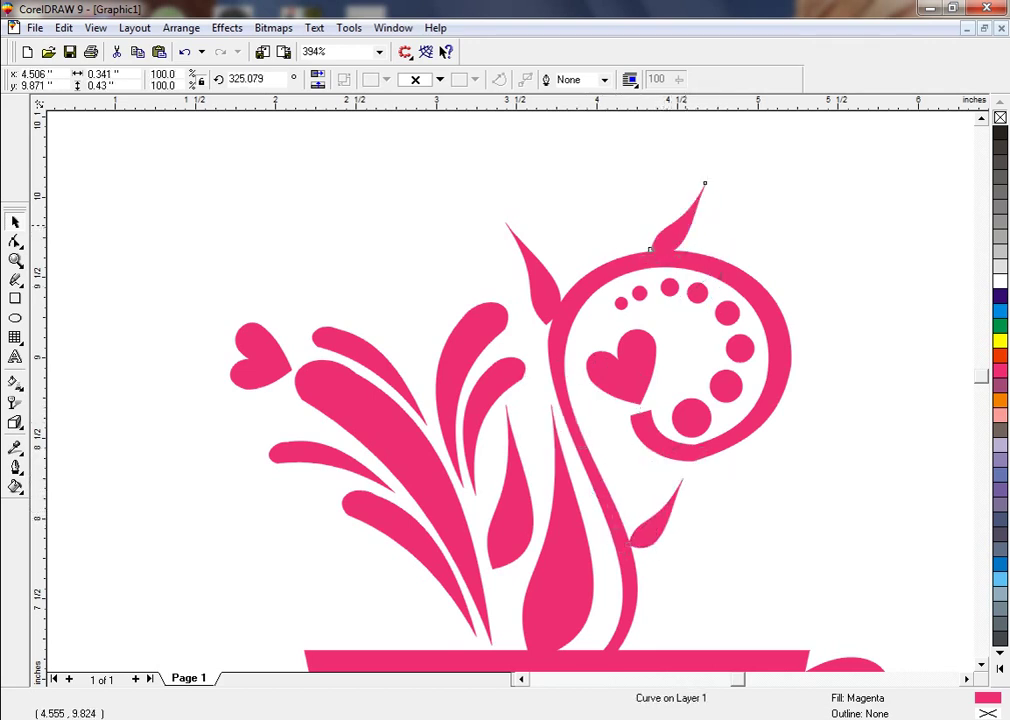
click(686, 224)
drag(708, 178, 698, 168)
drag(674, 239, 598, 258)
Add a flipped copy of the upper leaf at the curl's lower right, rotated so its tip points down and left.
drag(598, 258, 804, 416)
right_click(804, 416)
click(318, 73)
click(318, 85)
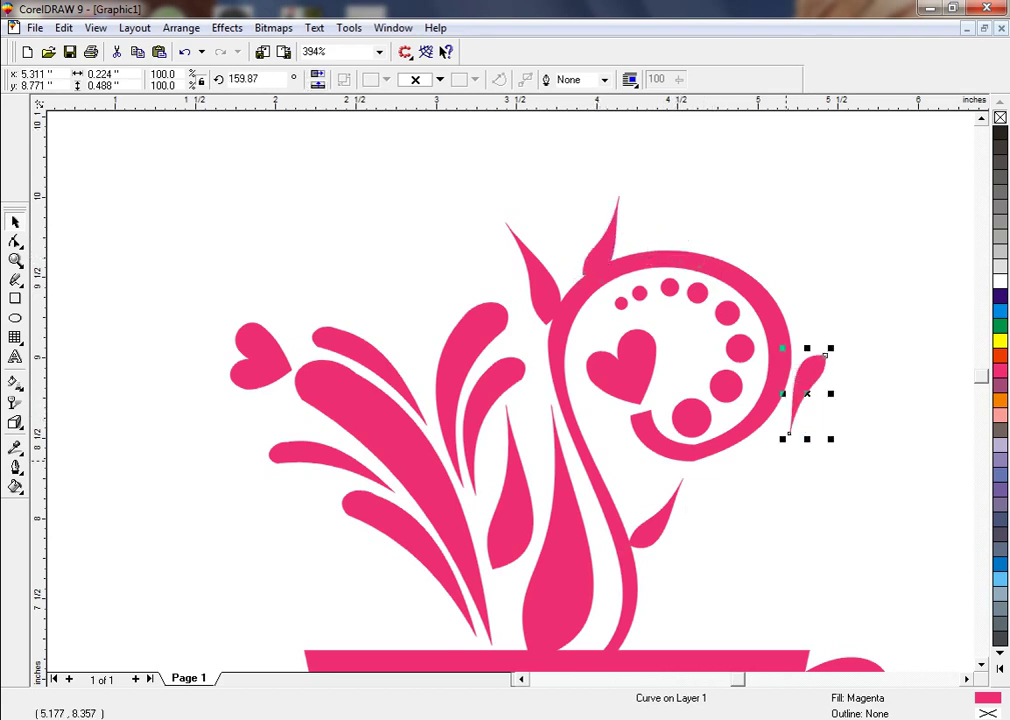
drag(820, 367, 743, 446)
click(743, 448)
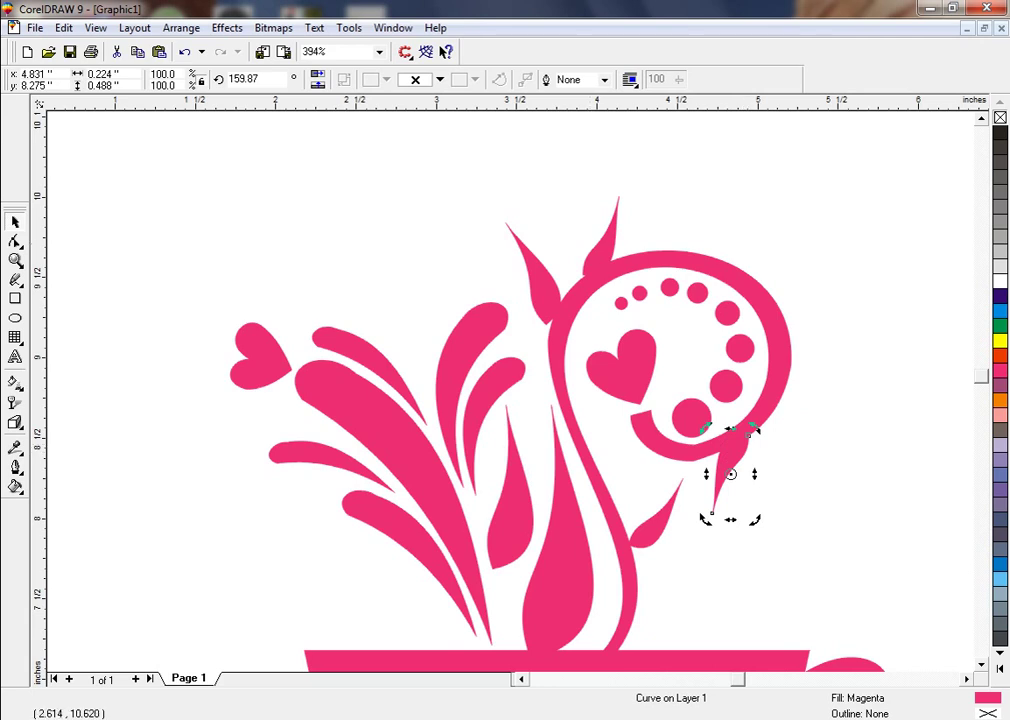
click(318, 73)
click(736, 451)
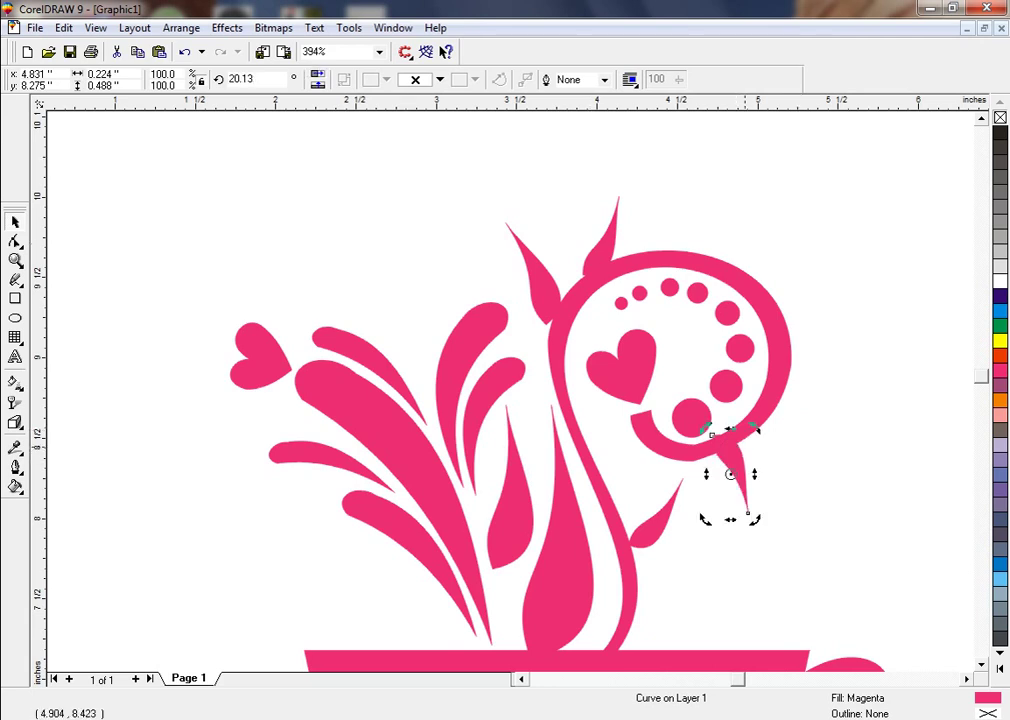
click(738, 460)
mouse_move(746, 434)
mouse_down()
mouse_move(748, 462)
mouse_move(680, 452)
mouse_move(703, 504)
mouse_move(760, 449)
mouse_up()
click(932, 483)
Copy the swirl cluster with its heart, mirror it horizontally, shrink it to about 1.11 by 1.29 in and place it above the curl.
key(F3)
drag(261, 262, 662, 533)
click(706, 432)
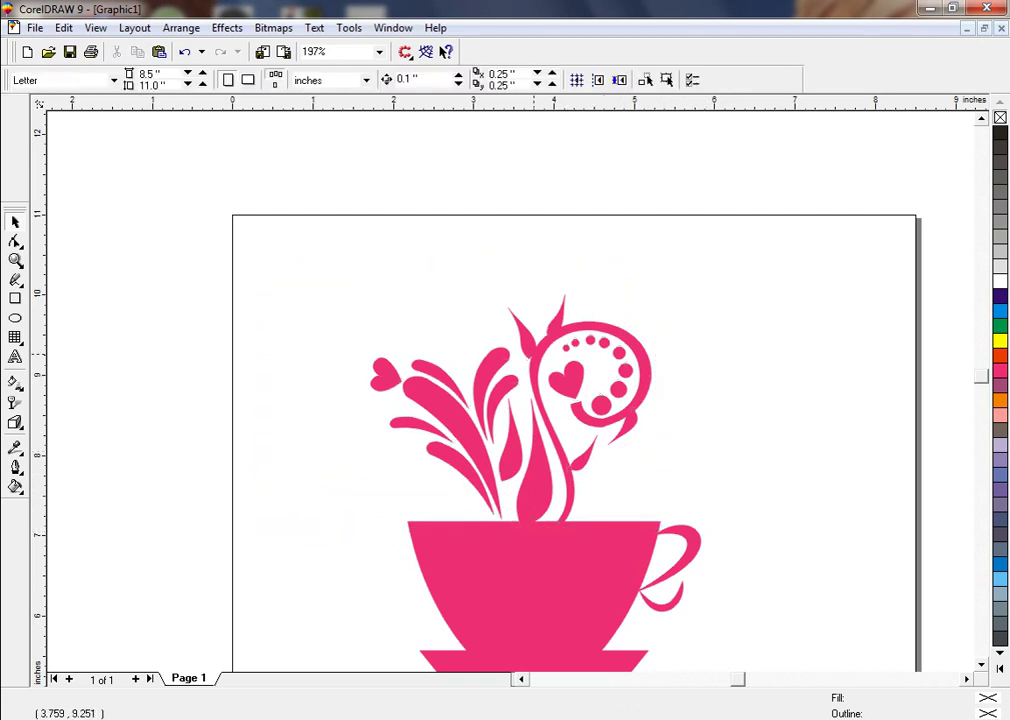
drag(350, 312, 522, 536)
shift+click(515, 458)
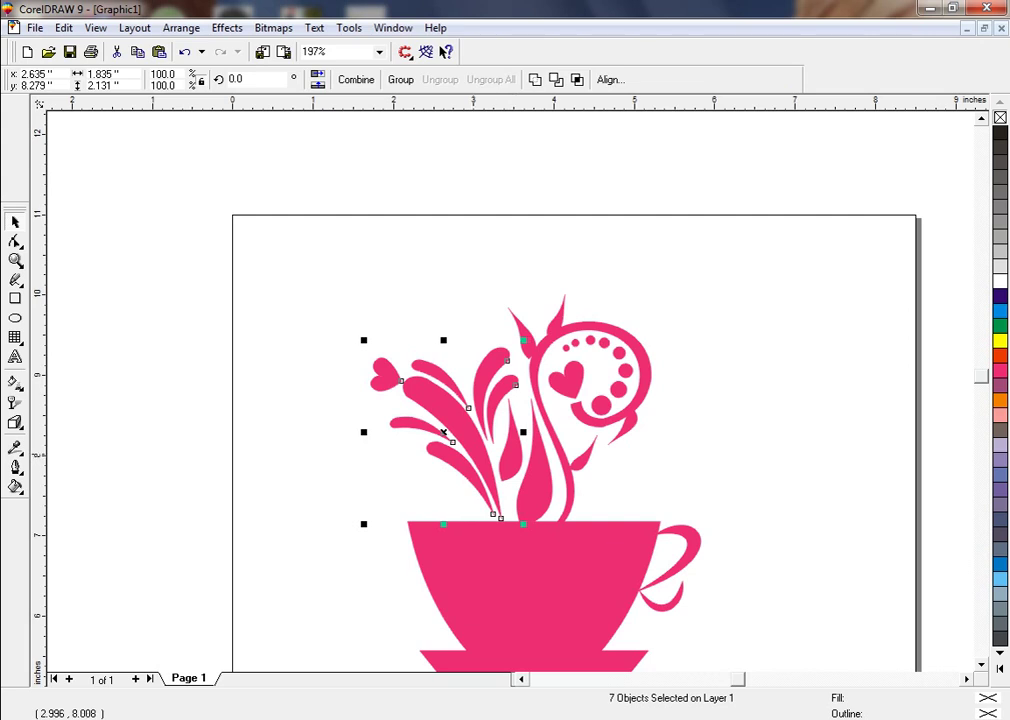
right_click(504, 262)
drag(473, 454, 504, 262)
click(318, 74)
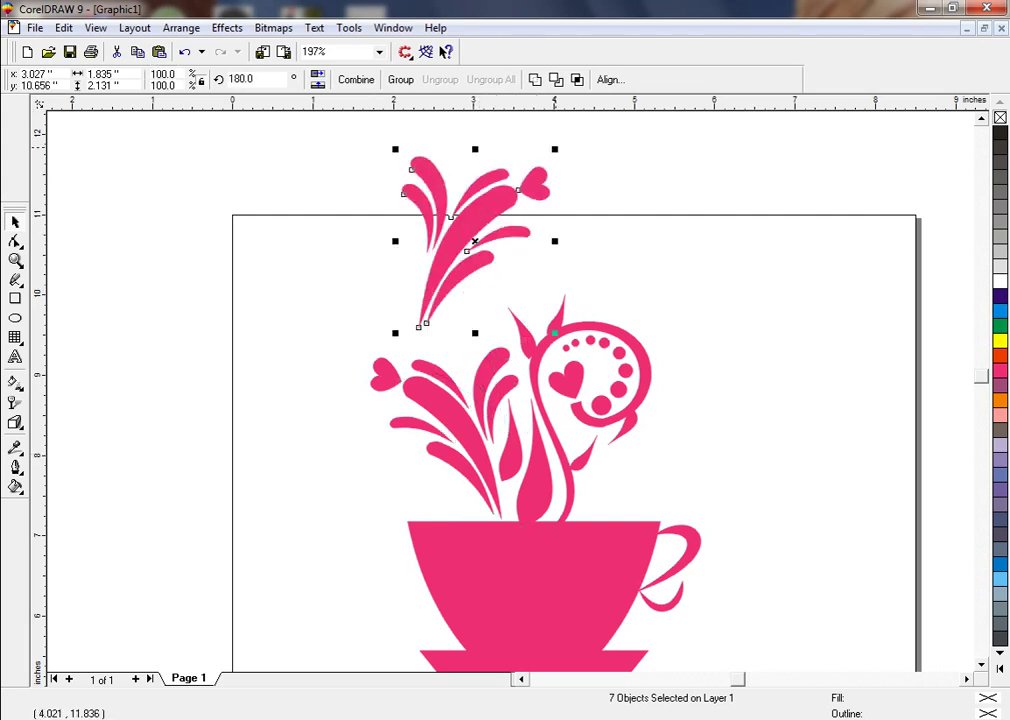
drag(556, 146, 493, 220)
drag(460, 272, 580, 255)
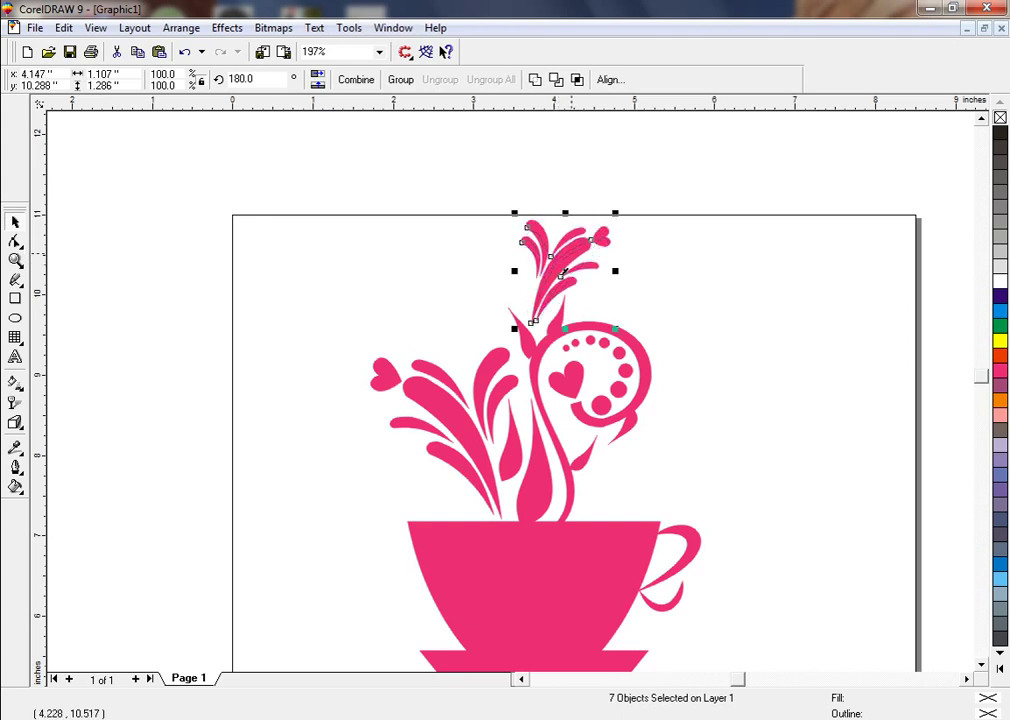
click(667, 265)
Move the whole teacup artwork down toward the middle of the page and weld all its objects into one shape.
key(F3)
drag(375, 244, 643, 568)
drag(546, 499, 570, 558)
key(F4)
key(F3)
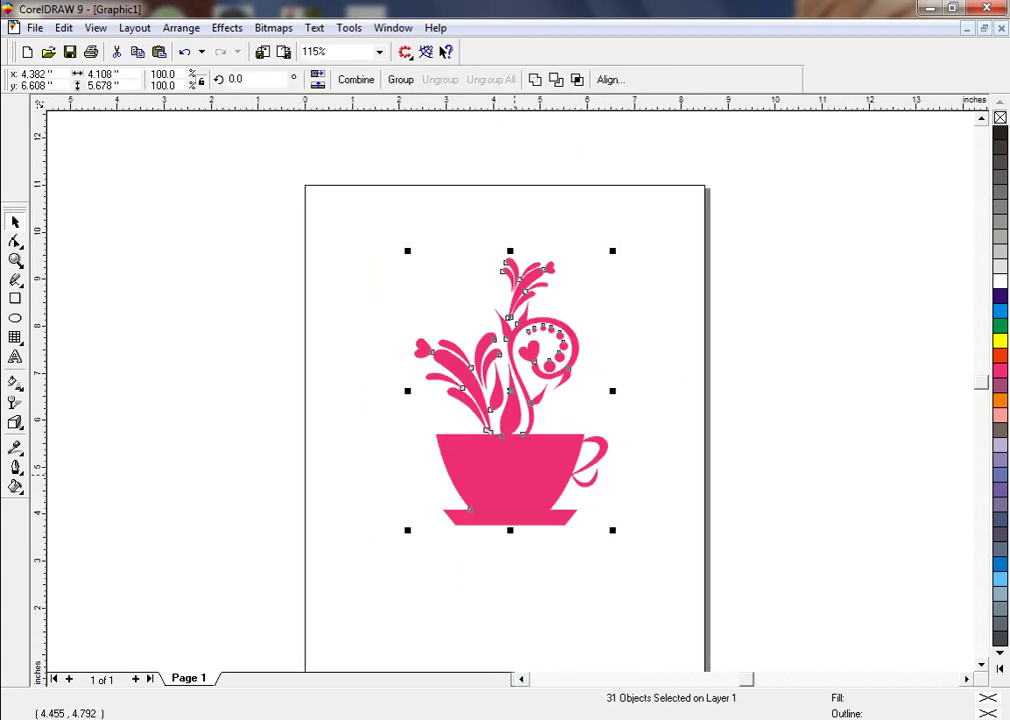
drag(515, 476, 549, 507)
click(535, 80)
click(640, 403)
click(656, 351)
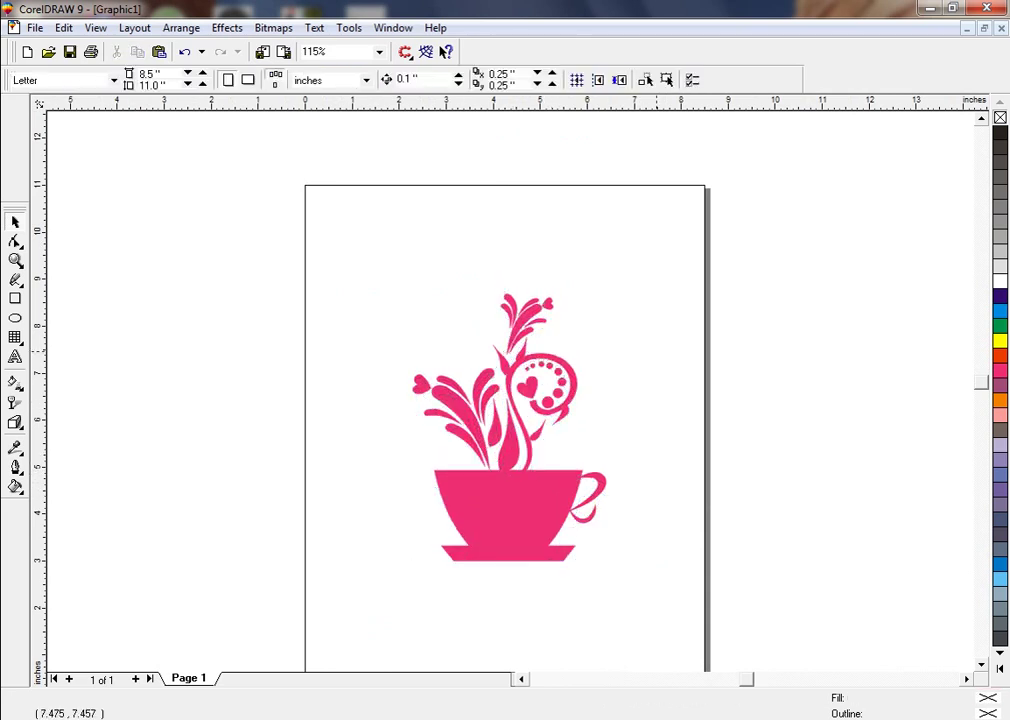
Draw a rectangle about 7.23 by 9.10 in around the teacup, centre it horizontally on the artwork and shift it slightly down.
key(F6)
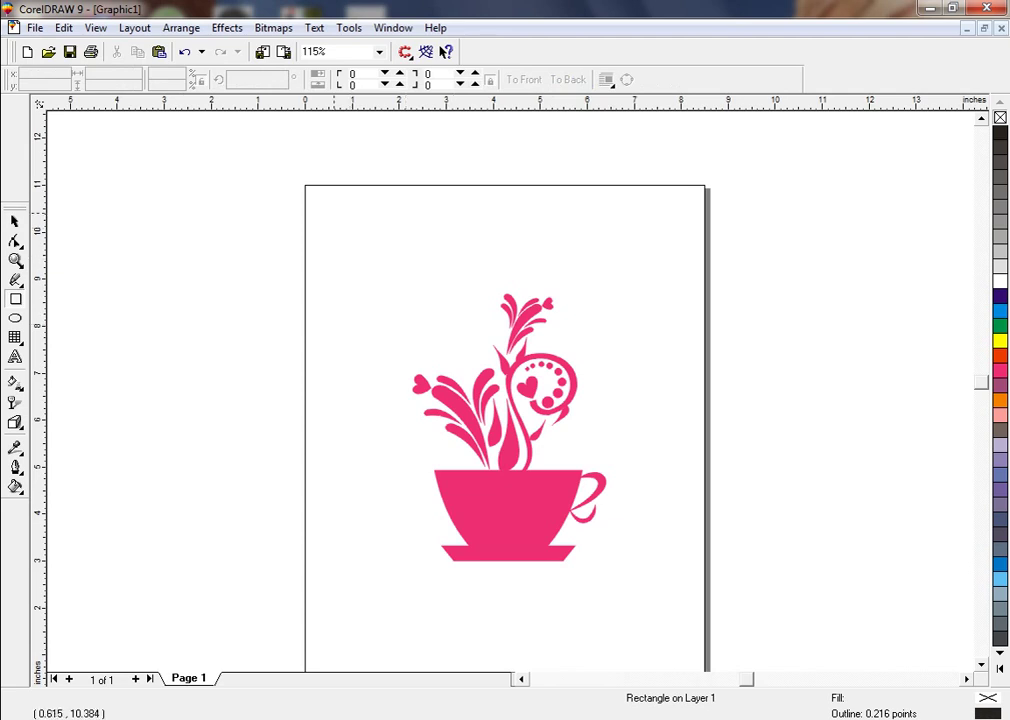
drag(332, 204, 672, 632)
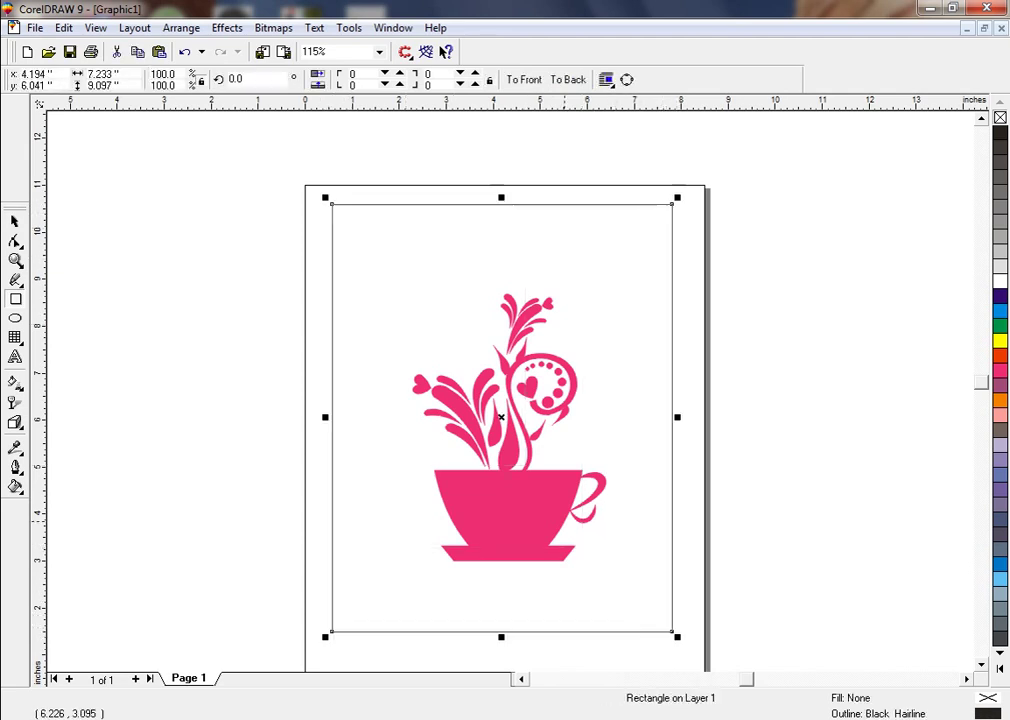
click(15, 221)
shift+click(484, 481)
key(c)
click(710, 454)
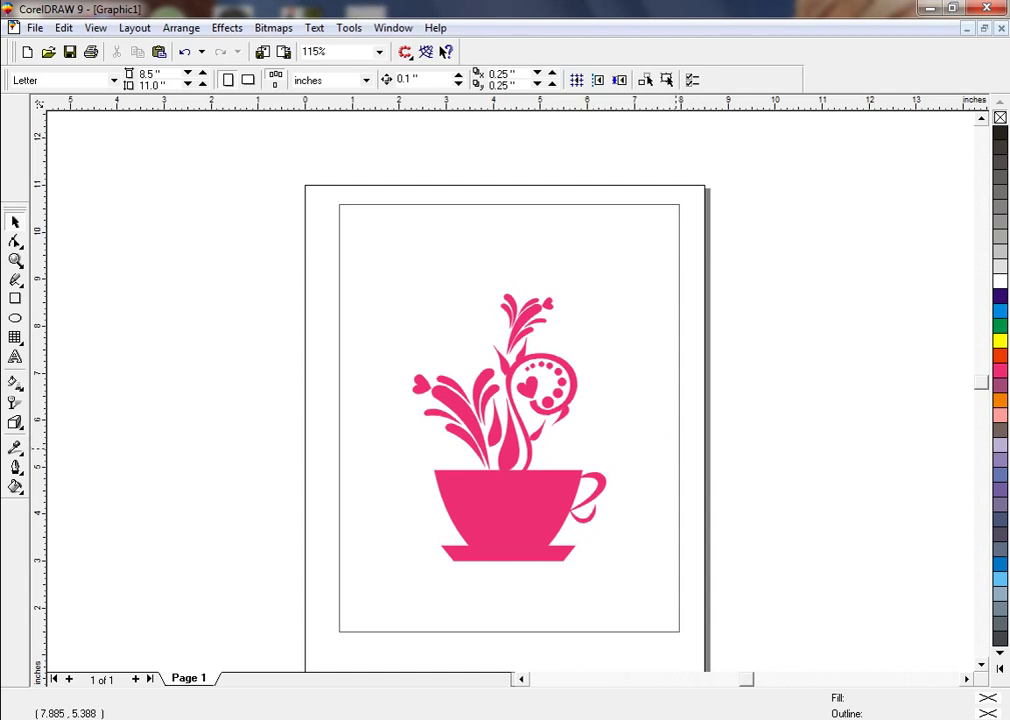
drag(679, 438, 679, 450)
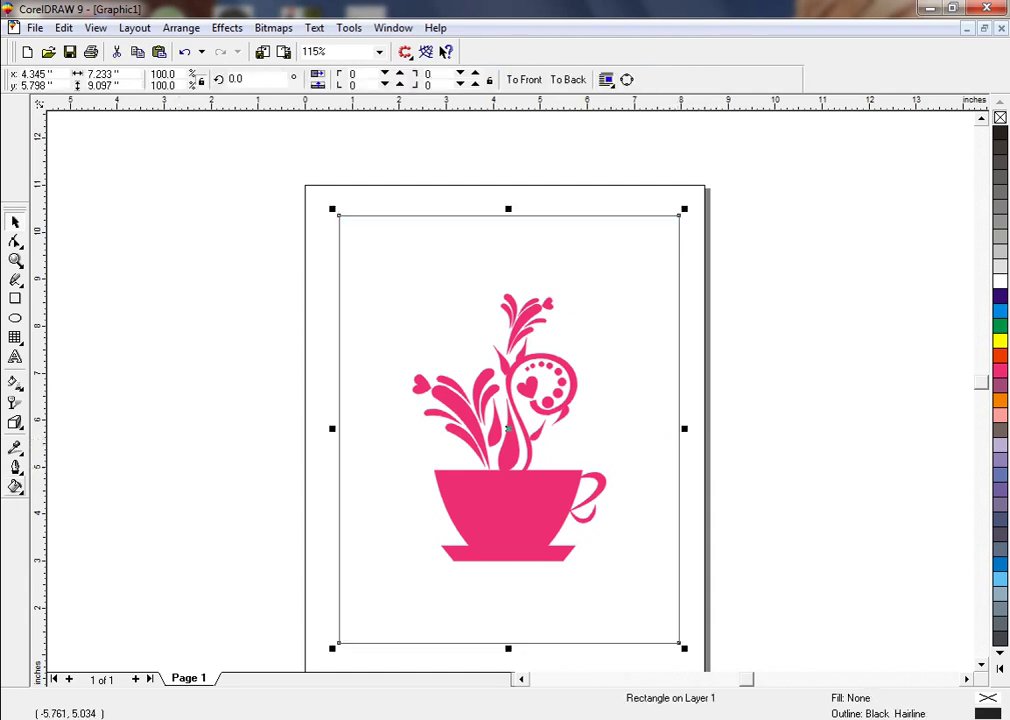
Fill the rectangle with dark brown, C66 M93 Y92 K30, and send it behind the teacup.
click(15, 487)
click(45, 487)
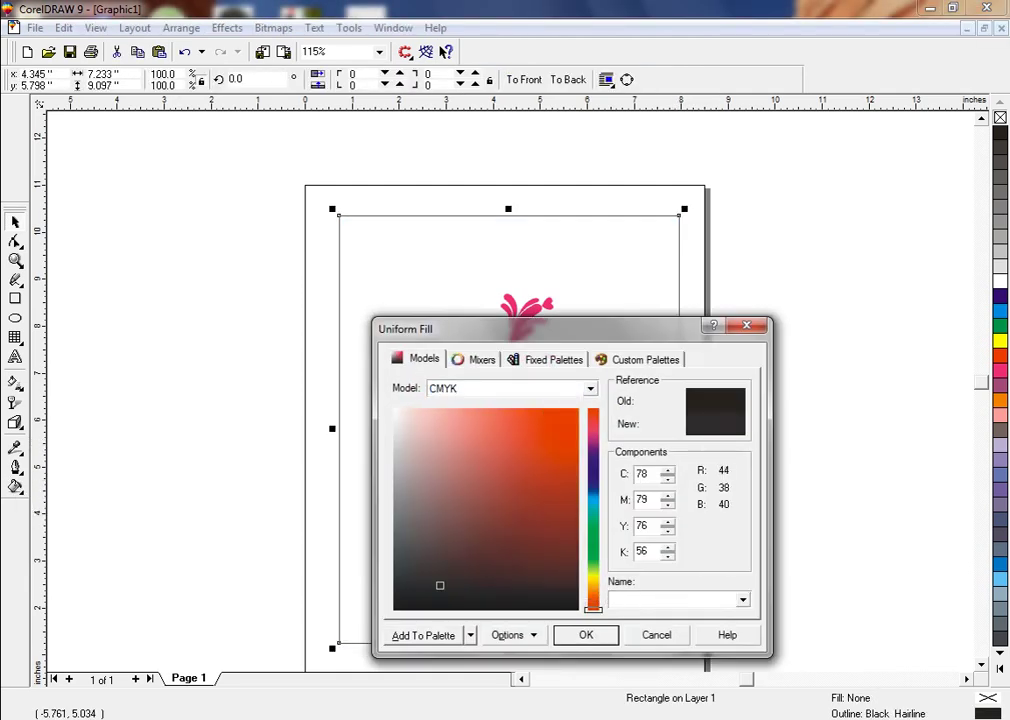
drag(440, 585, 553, 566)
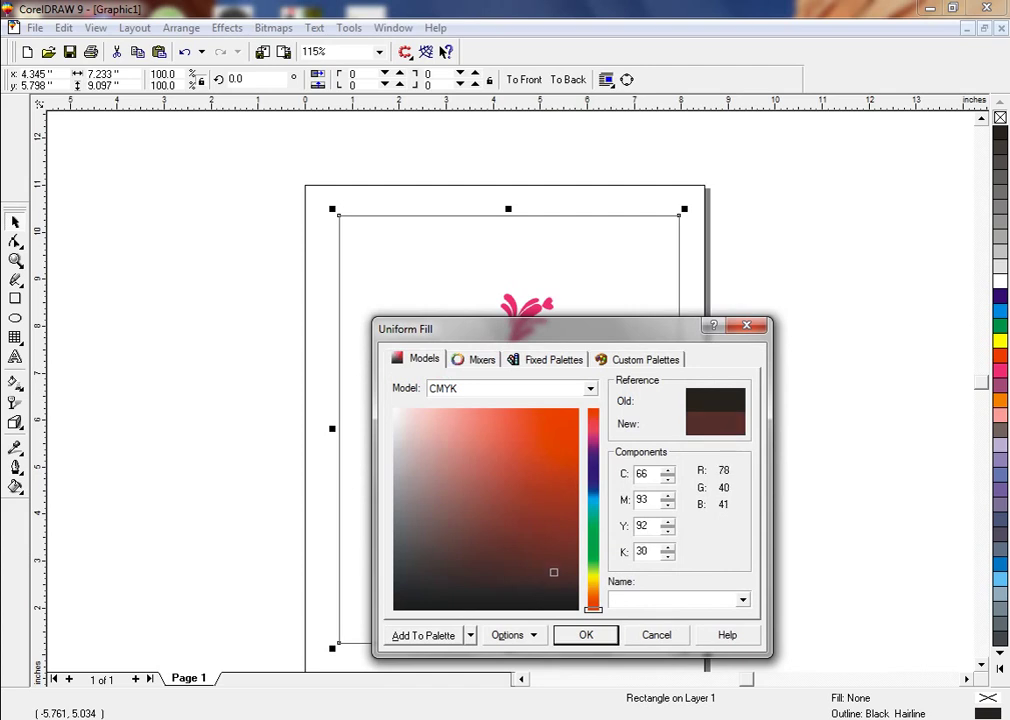
click(586, 635)
key(Escape)
click(555, 496)
key(shift+Page_Down)
key(Escape)
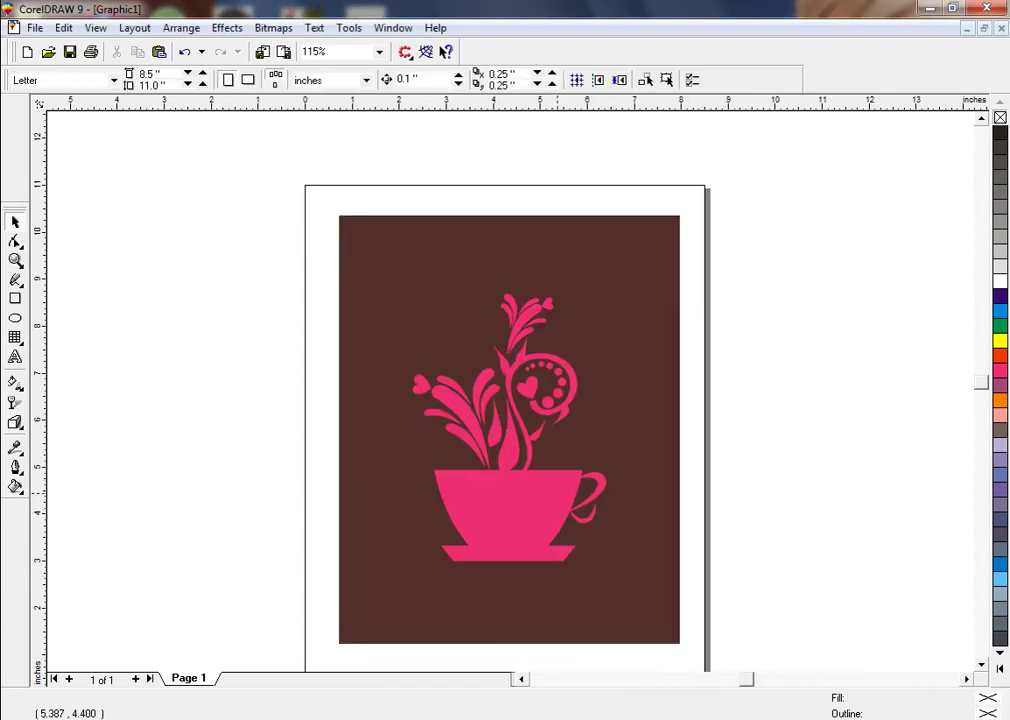
click(640, 422)
key(shift+F2)
key(Escape)
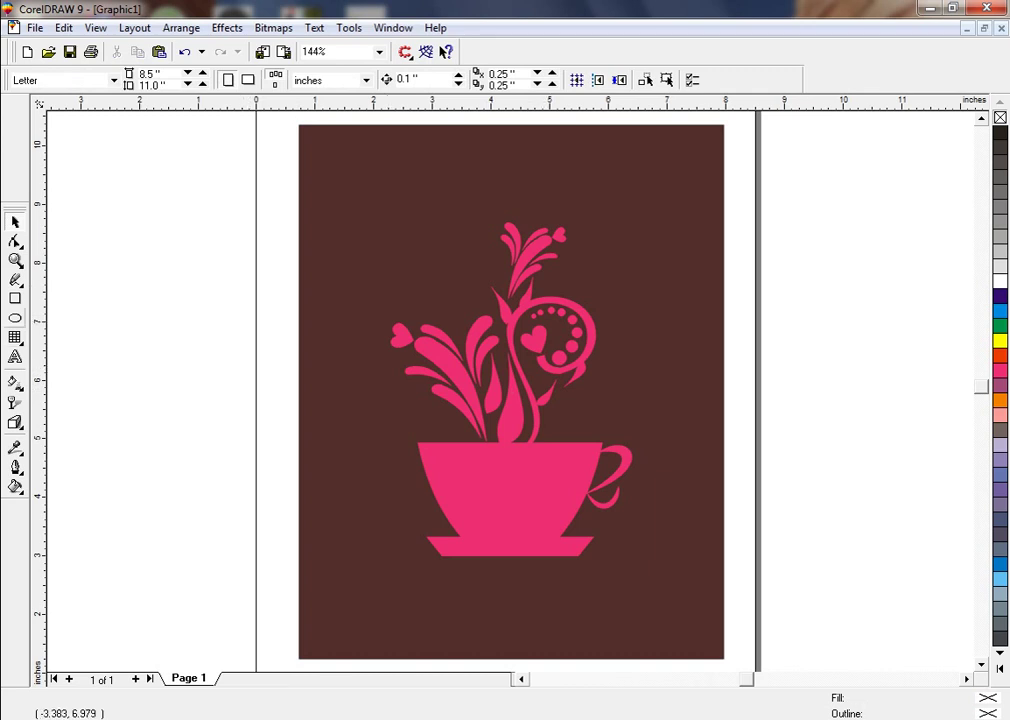
Draw a circle about 1.58 in across beside the page's left edge and narrow it symmetrically into a tall ellipse.
key(F7)
drag(101, 214, 195, 308)
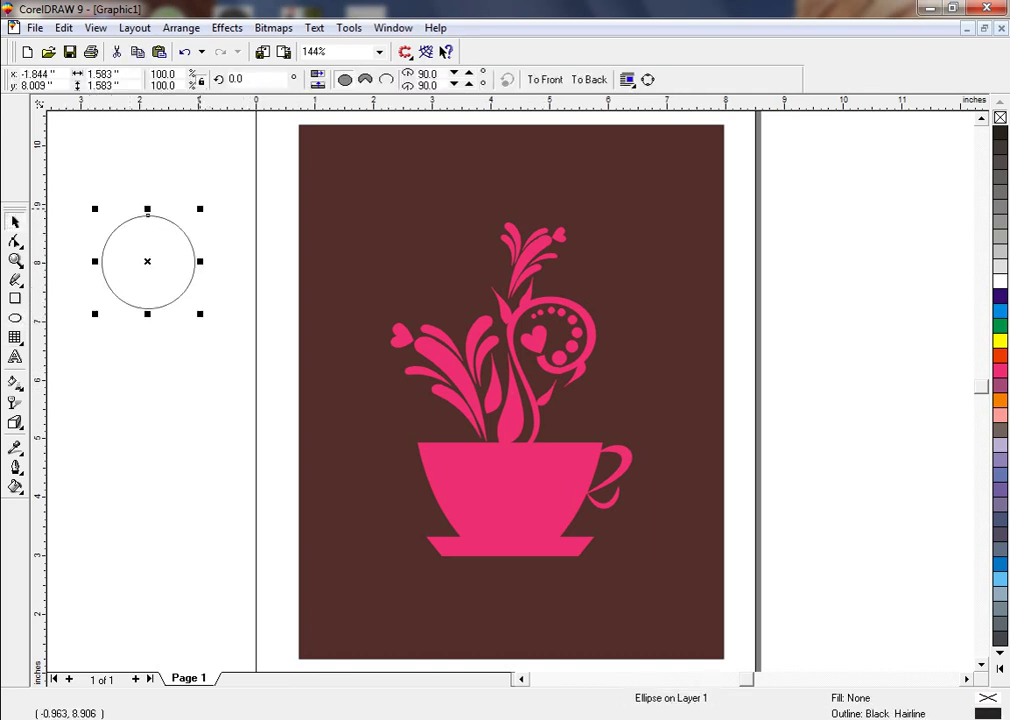
drag(200, 261, 165, 264)
click(144, 264)
Rotate a copy of the ellipse about its centre, repeat until 14 ellipses form a full rosette, and combine them into one curve.
drag(172, 202, 180, 223)
key(ctrl+r)
key(ctrl+r)
key(ctrl+r)
key(ctrl+r)
key(ctrl+r)
key(ctrl+r)
key(ctrl+r)
key(ctrl+r)
key(ctrl+r)
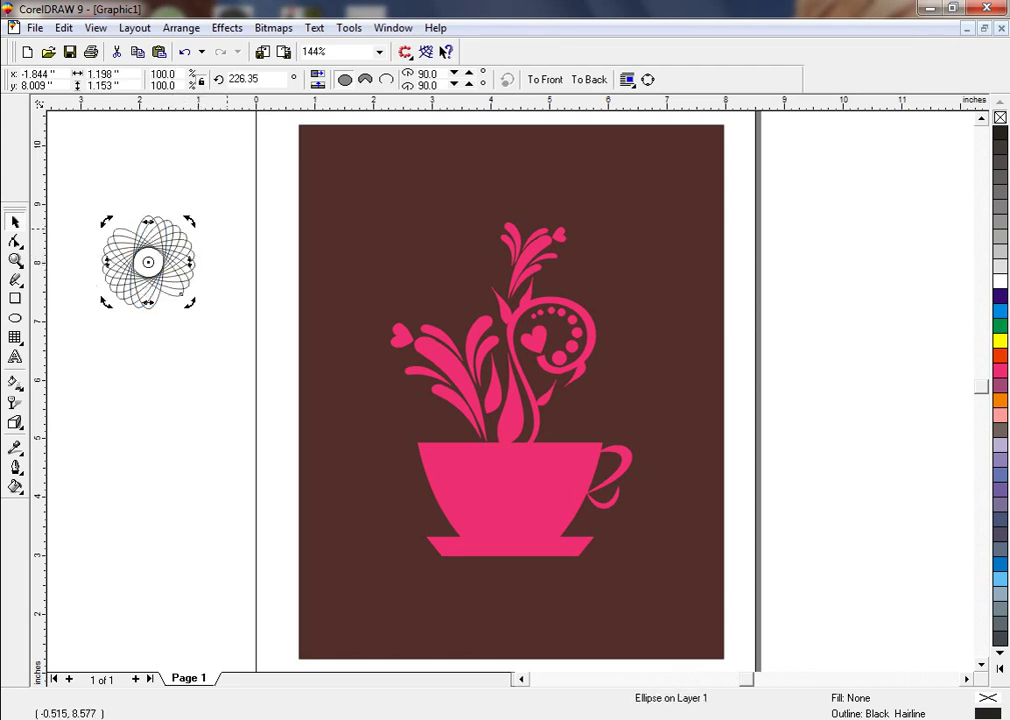
key(ctrl+r)
key(ctrl+r)
key(ctrl+r)
drag(74, 198, 225, 338)
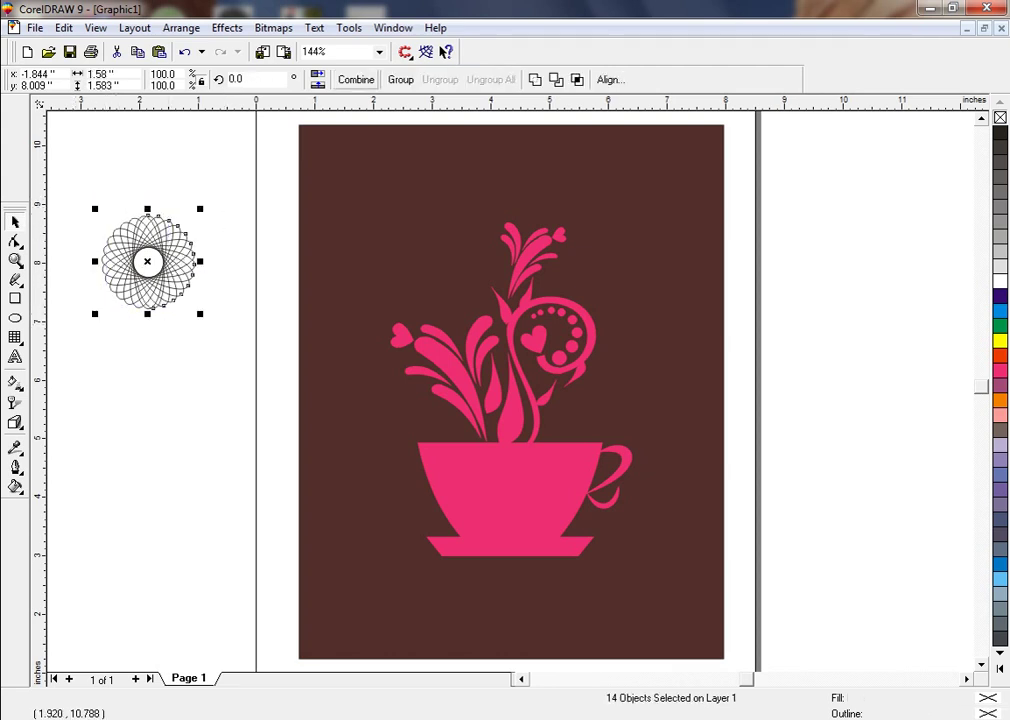
key(ctrl+l)
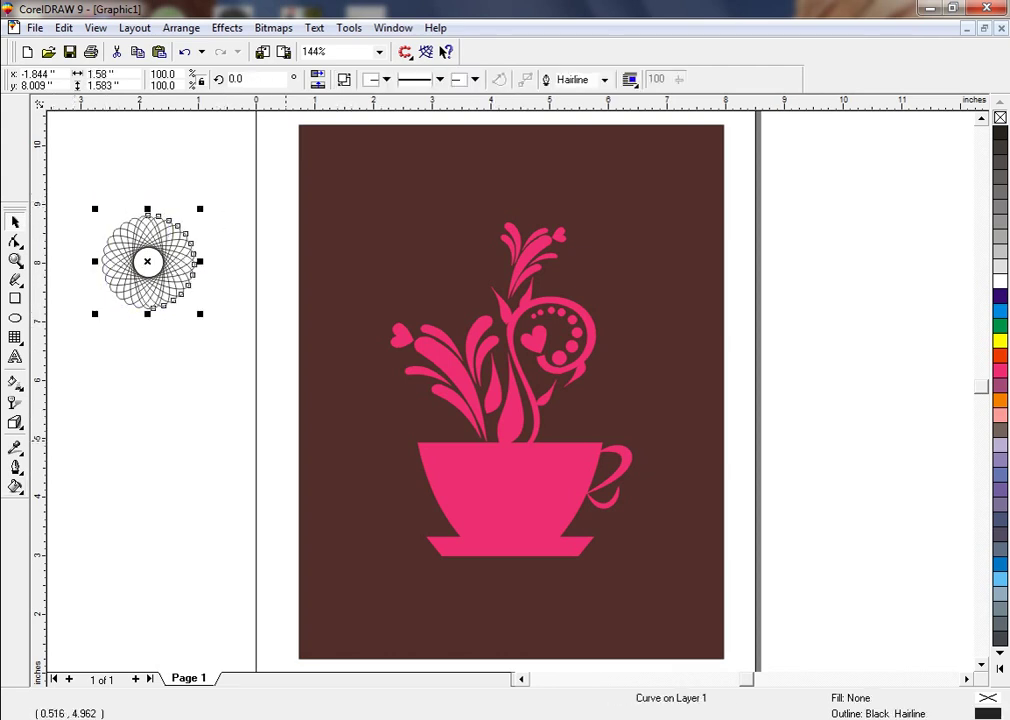
Copy the rectangle's brown fill to the rosette and change it to a reddish brown, C38 M98 Y96 K2.
key(alt+e)
key(m)
key(Return)
click(330, 437)
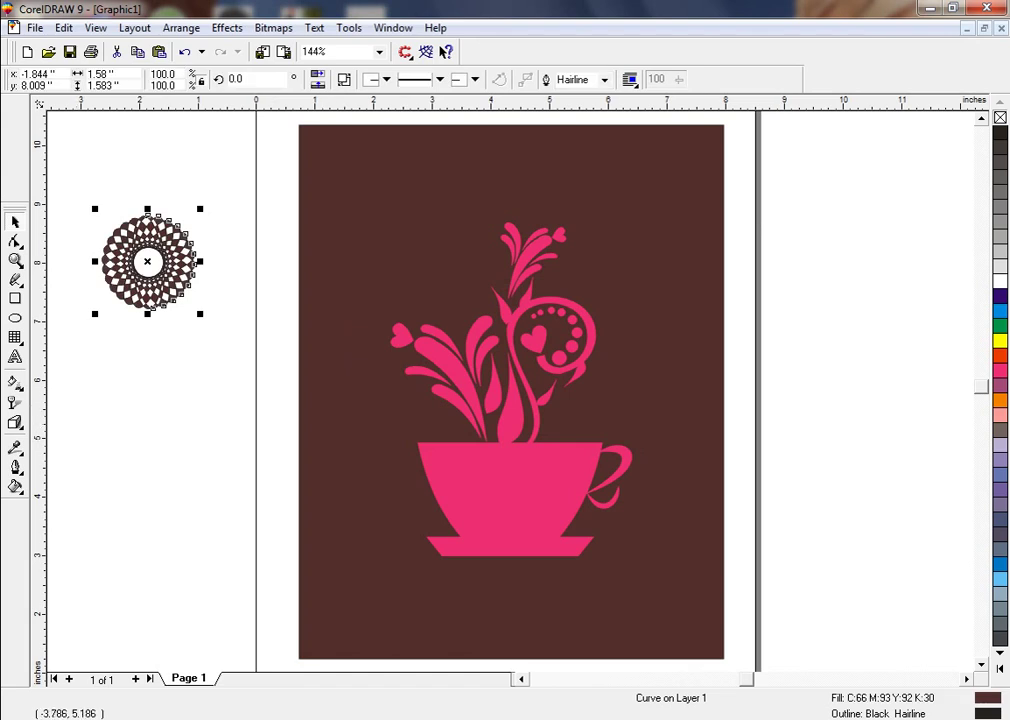
click(14, 486)
click(43, 487)
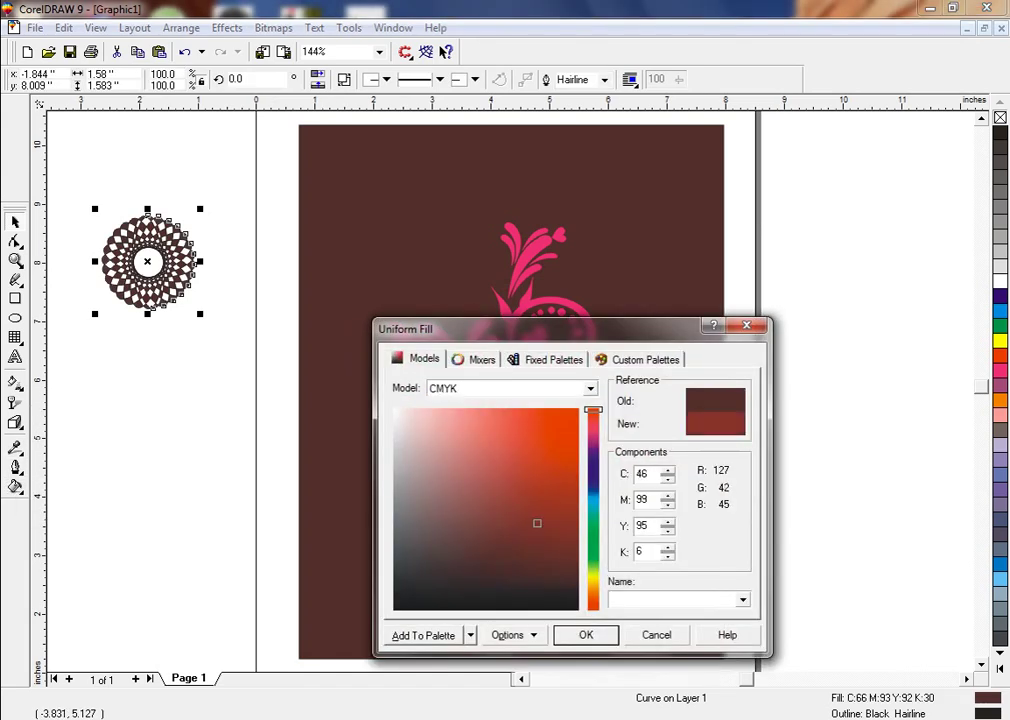
drag(537, 523, 536, 507)
key(Return)
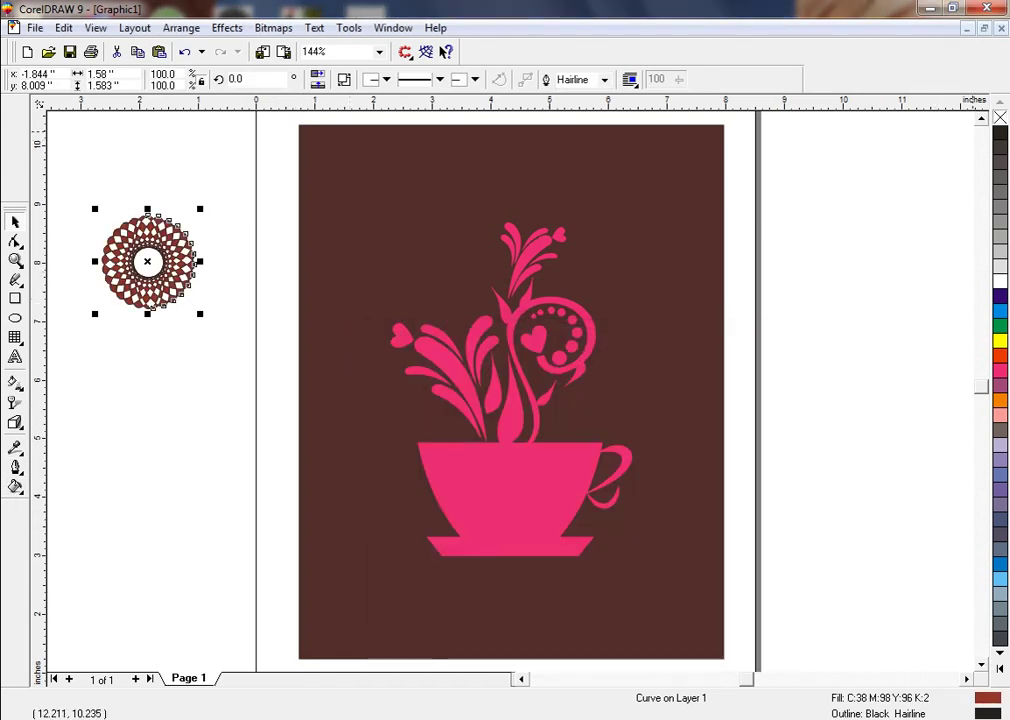
Centre the rosette on the brown rectangle, without an outline, and enlarge it to about 7.6 in across.
shift+click(505, 252)
key(c)
key(e)
key(Escape)
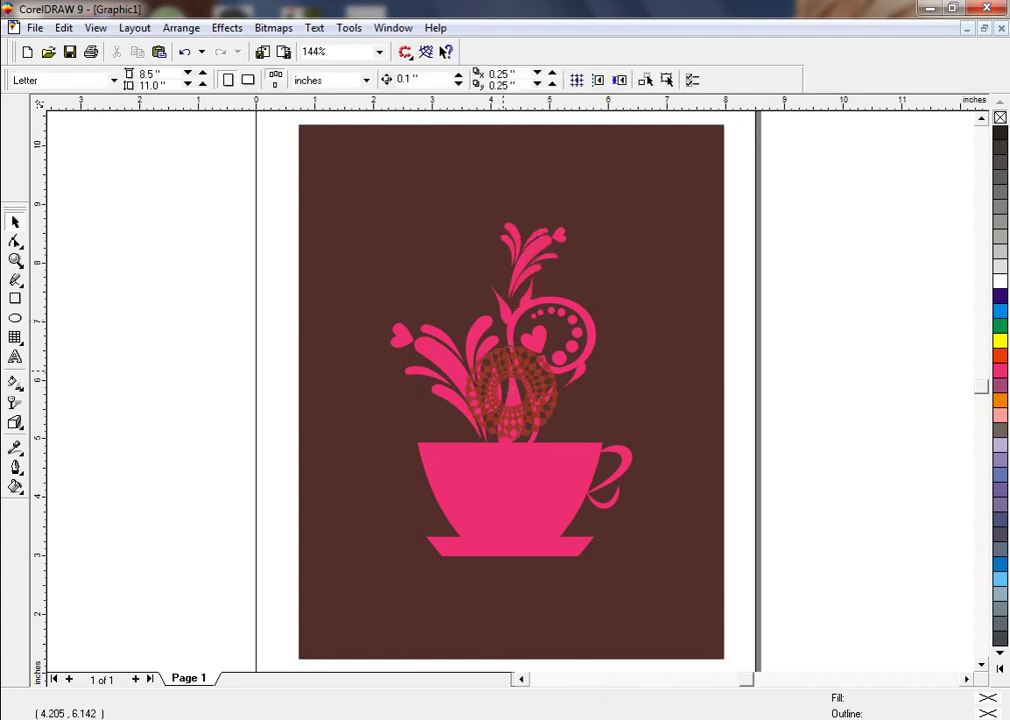
click(532, 354)
drag(563, 342, 730, 133)
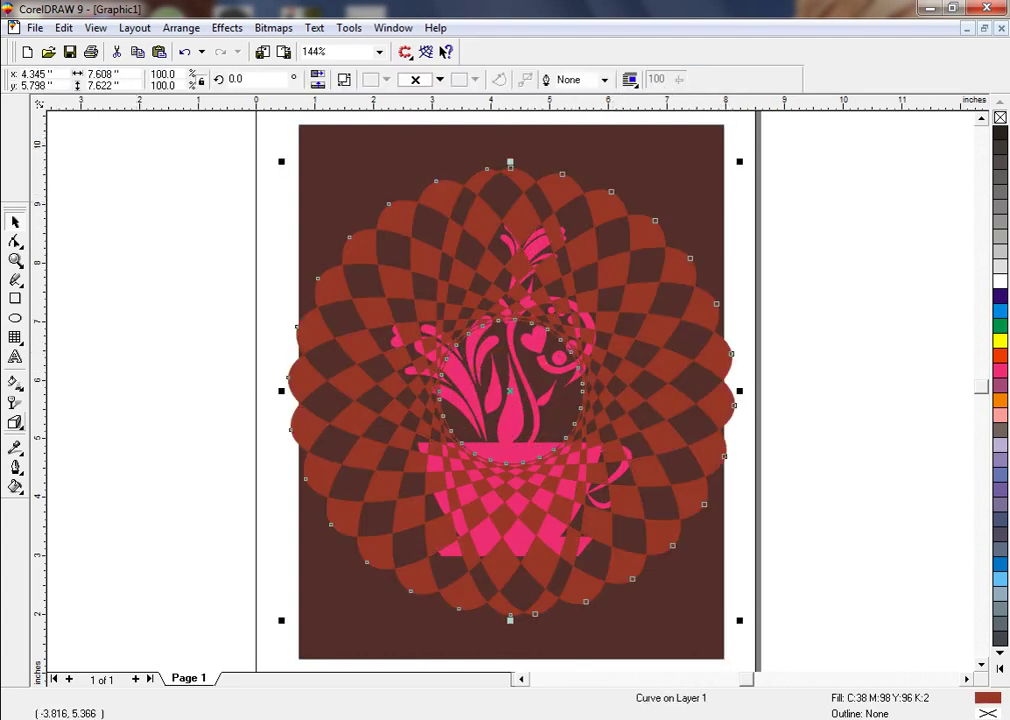
key(Escape)
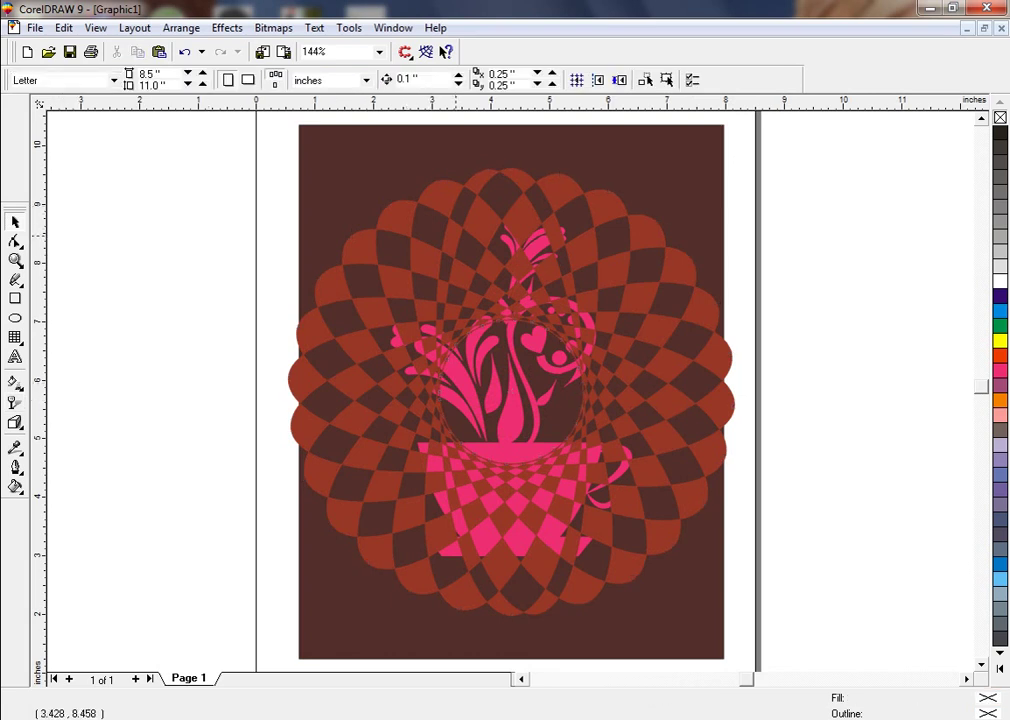
Apply a radial fountain transparency to the rosette, running from its centre to just past its lower-right edge.
click(448, 208)
click(15, 402)
drag(407, 350, 460, 489)
click(163, 80)
drag(527, 436, 627, 593)
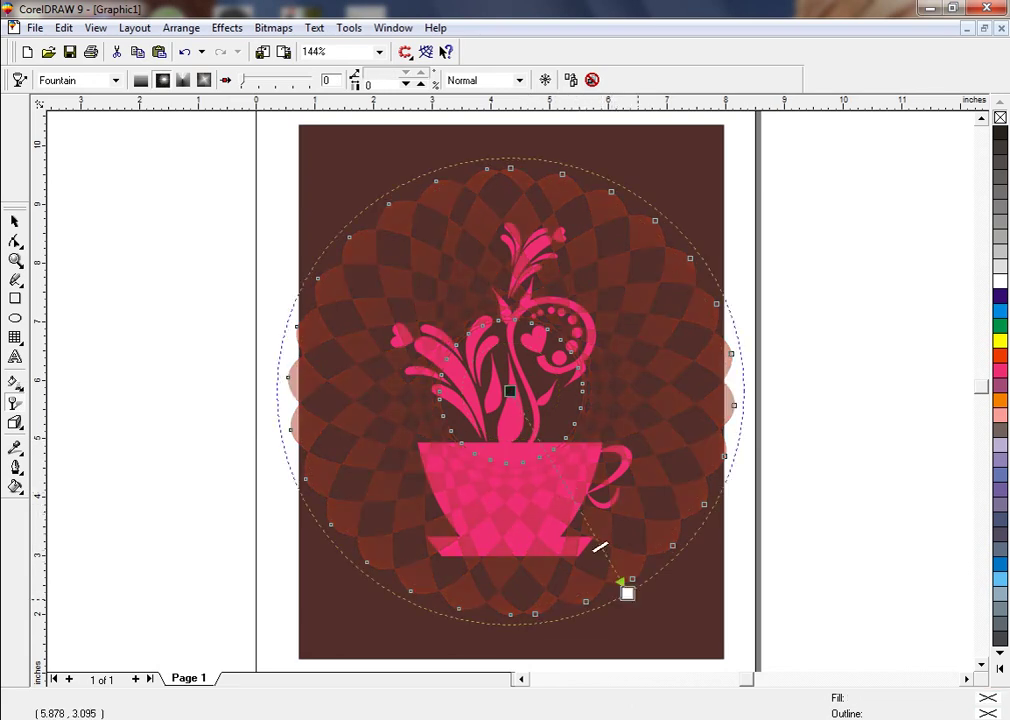
key(space)
key(F3)
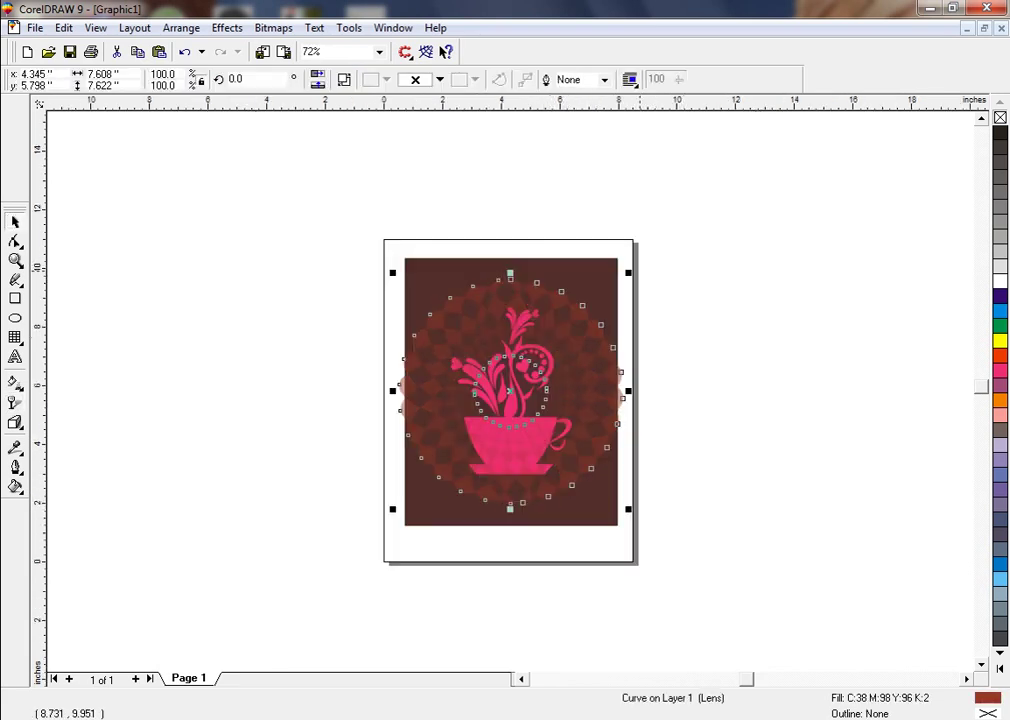
Enlarge the rosette from its centre to about 10.5 in across and PowerClip it inside the brown rectangle.
drag(628, 272, 670, 237)
key(shift+F2)
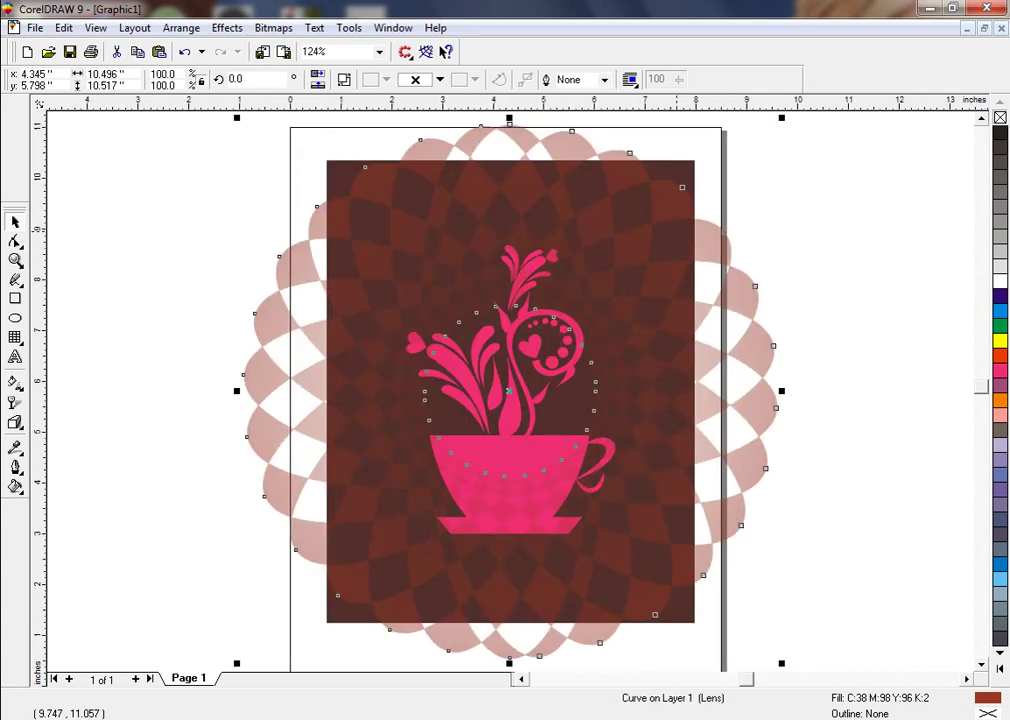
key(shift+Page_Down)
key(alt+c)
key(w)
key(p)
click(630, 260)
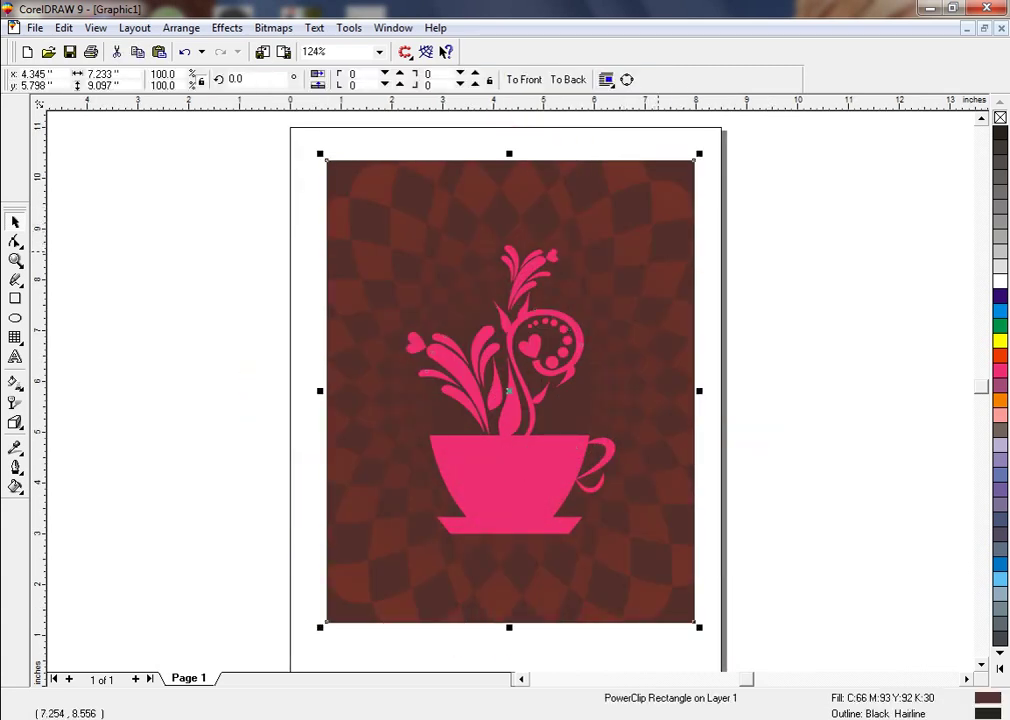
Move the teacup artwork a short distance upward on the brown background.
key(shift+F2)
drag(789, 221, 347, 593)
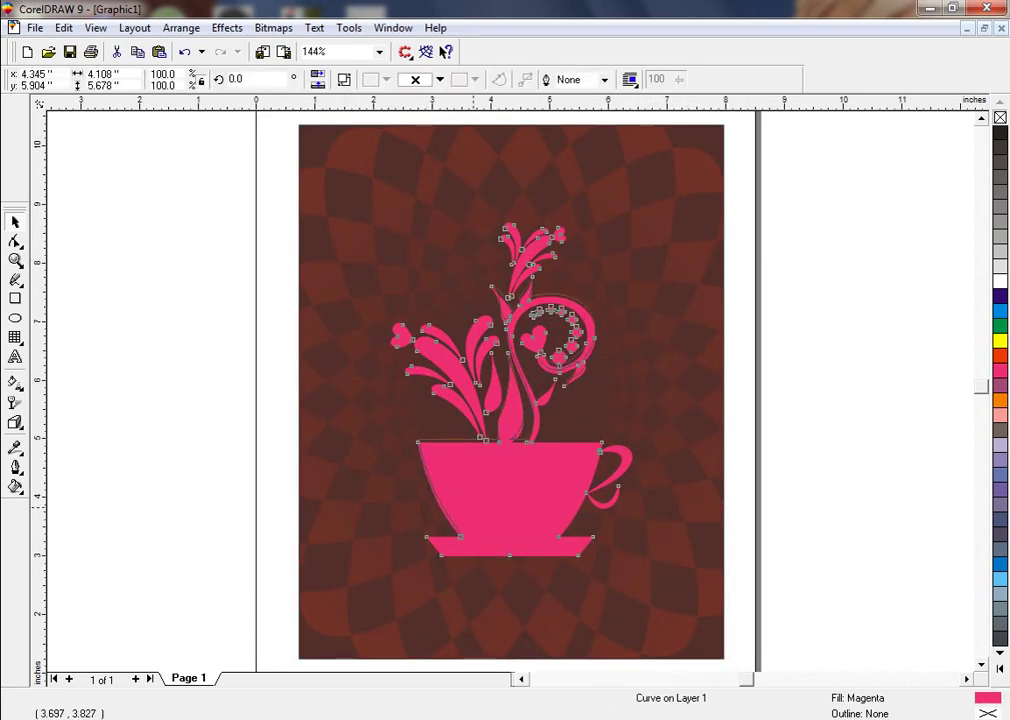
drag(473, 507, 473, 500)
click(646, 489)
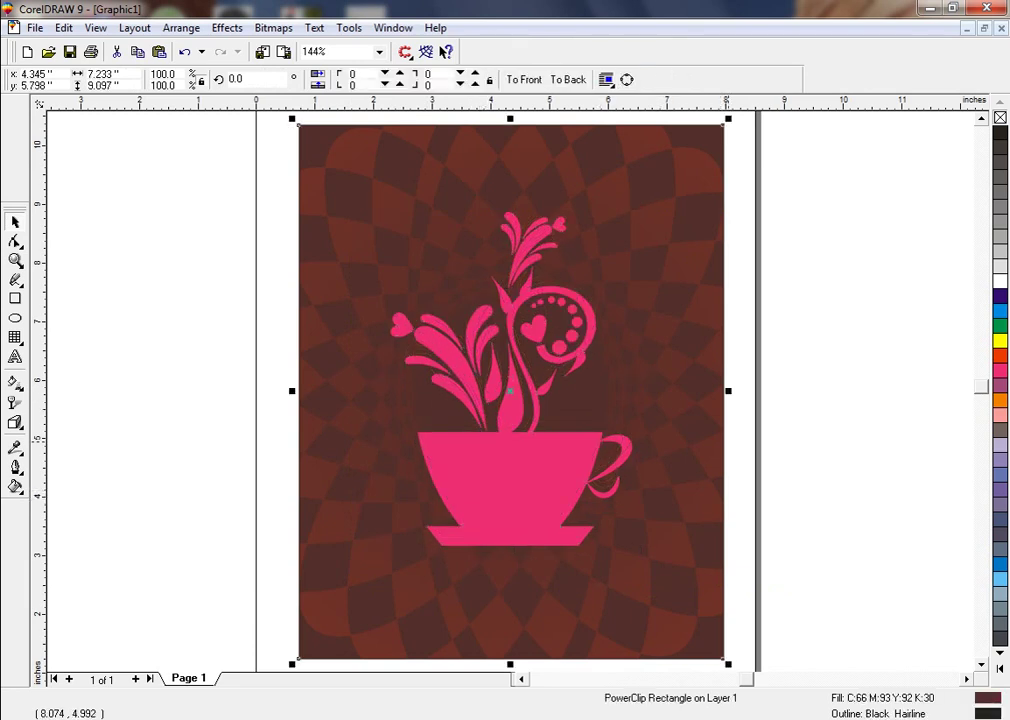
Edit the PowerClip contents to change the rosette's transparency to uniform with a faint tint, and finish editing.
right_click(676, 233)
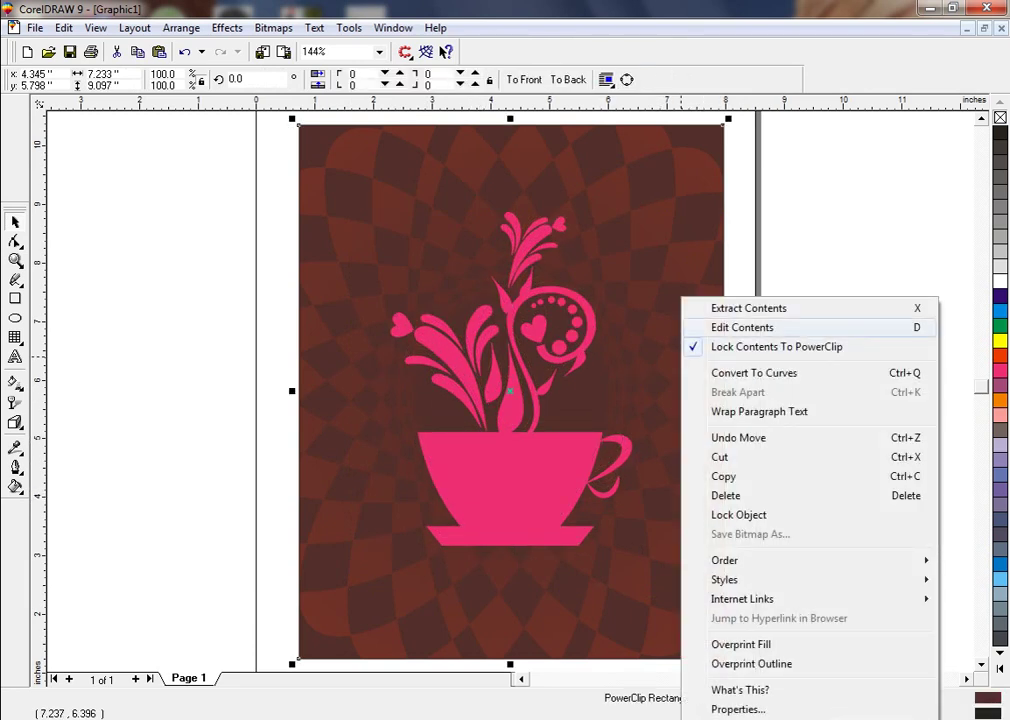
click(742, 264)
key(g)
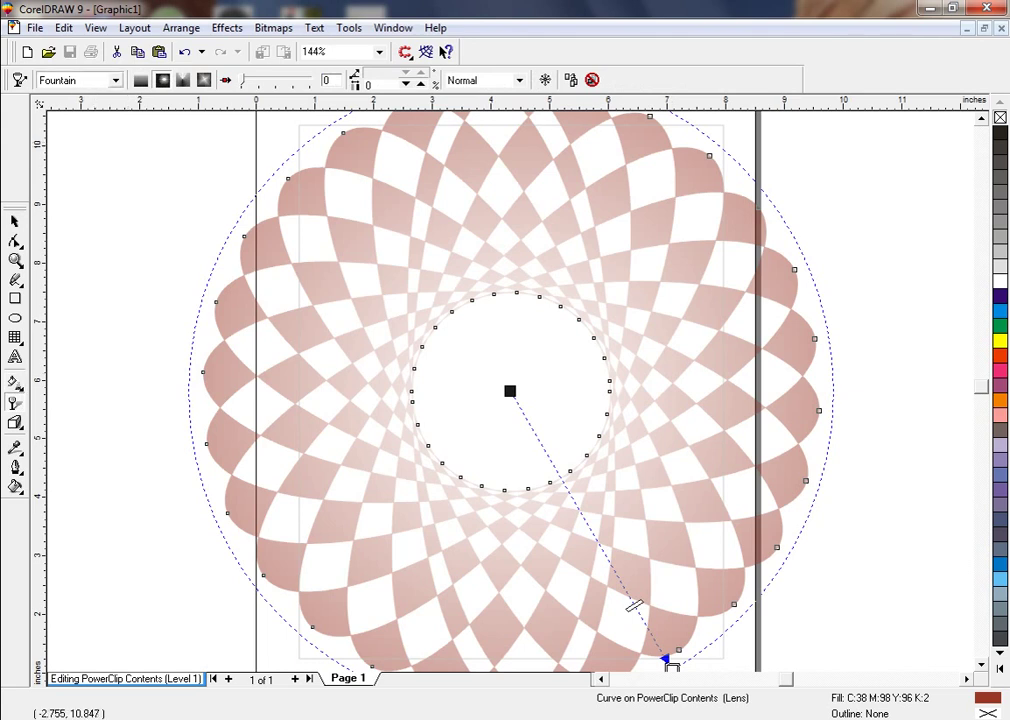
click(115, 80)
click(70, 107)
drag(186, 80, 214, 80)
click(15, 221)
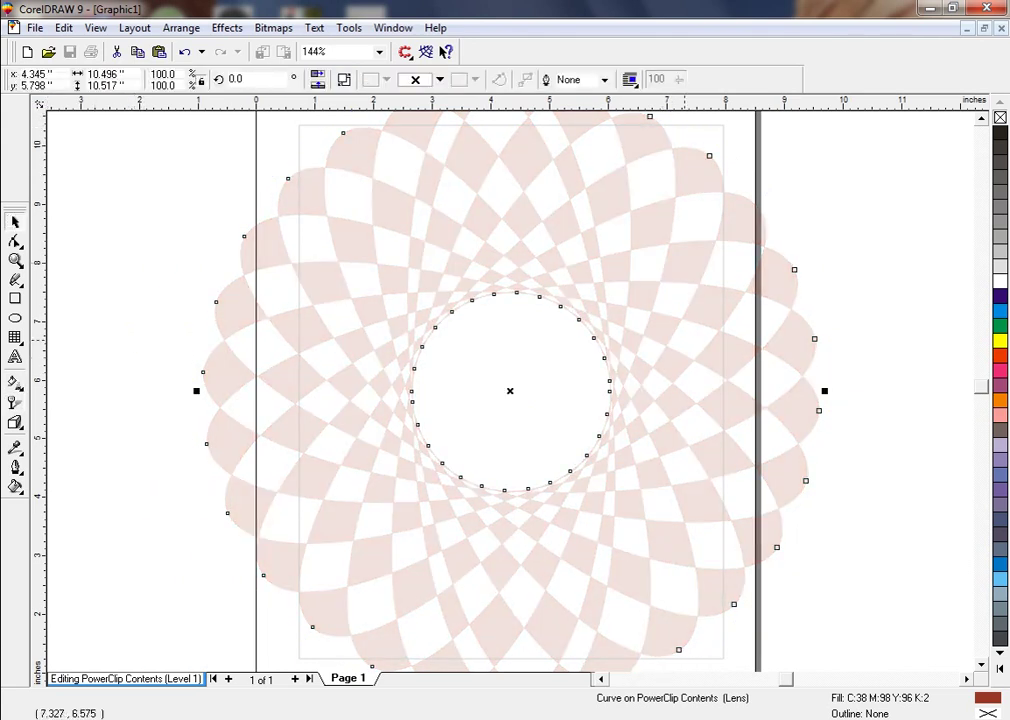
ctrl+click(870, 484)
click(812, 483)
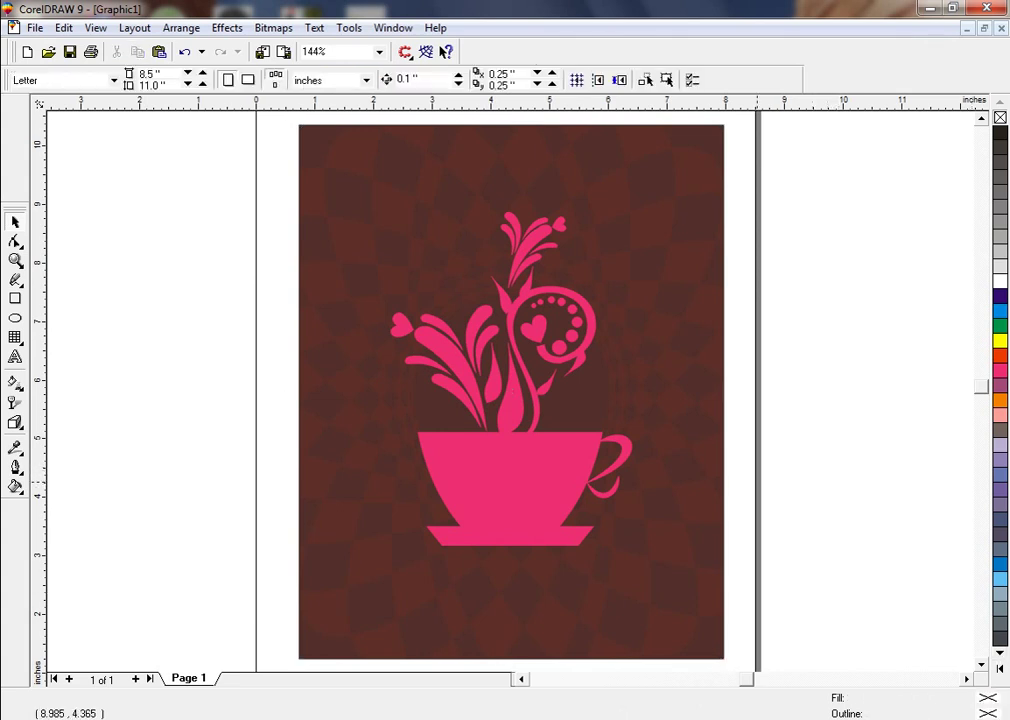
Raise the teacup artwork further so its centre sits at about y 6.29 in.
drag(533, 508, 534, 492)
click(823, 495)
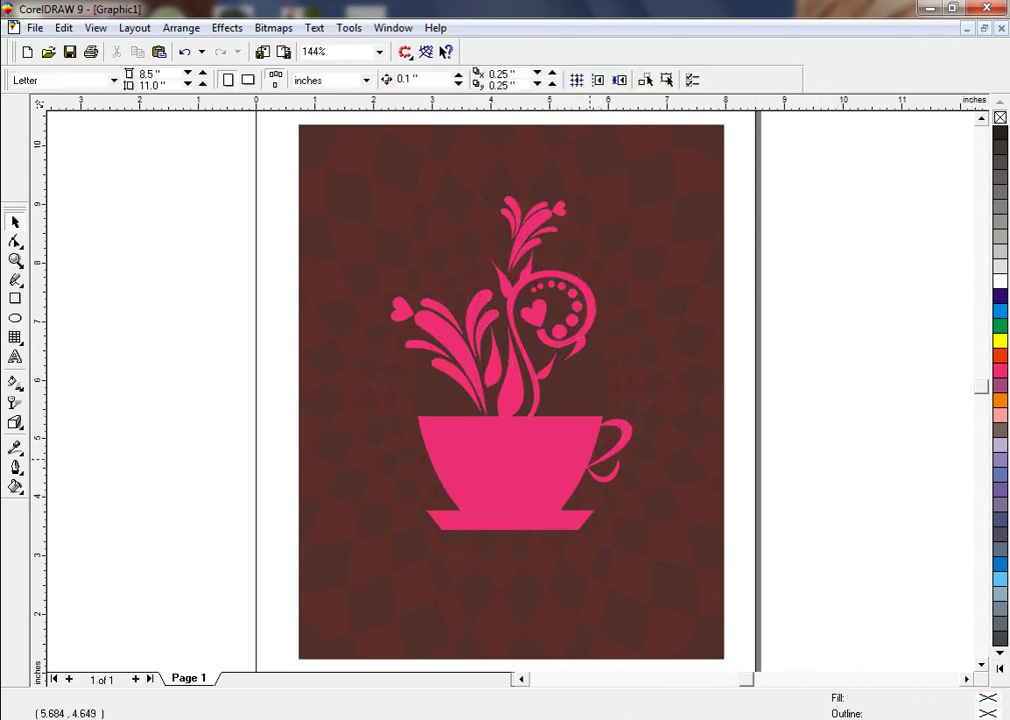
click(356, 375)
click(278, 333)
Add the artistic text "Tea Time" in the empty area beside the page.
click(15, 260)
drag(256, 190, 690, 600)
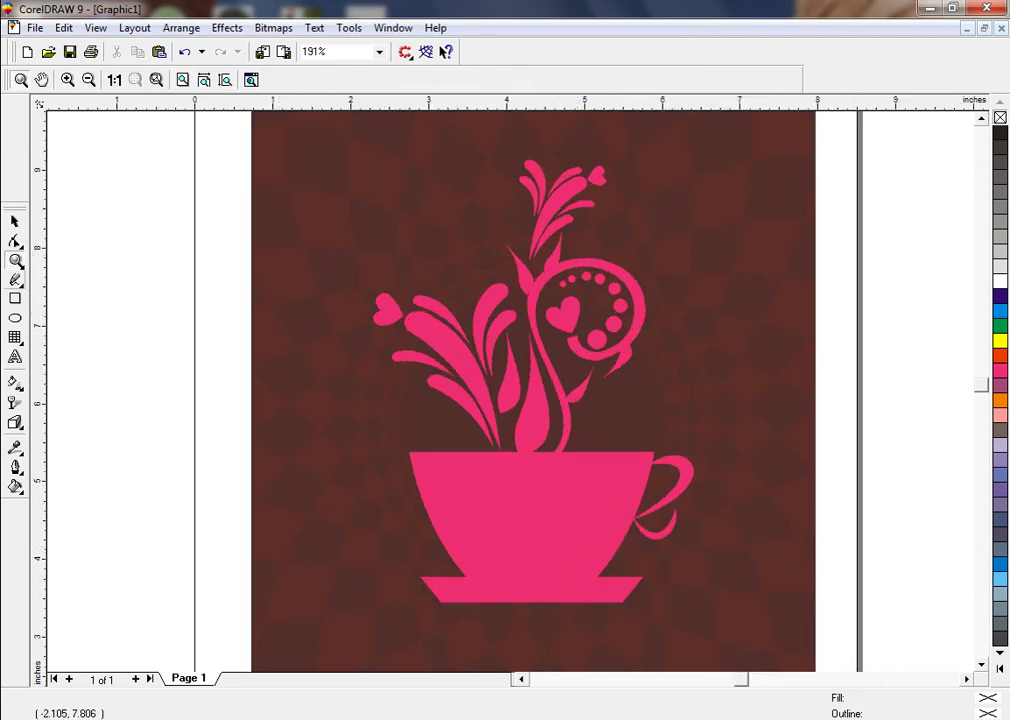
click(15, 280)
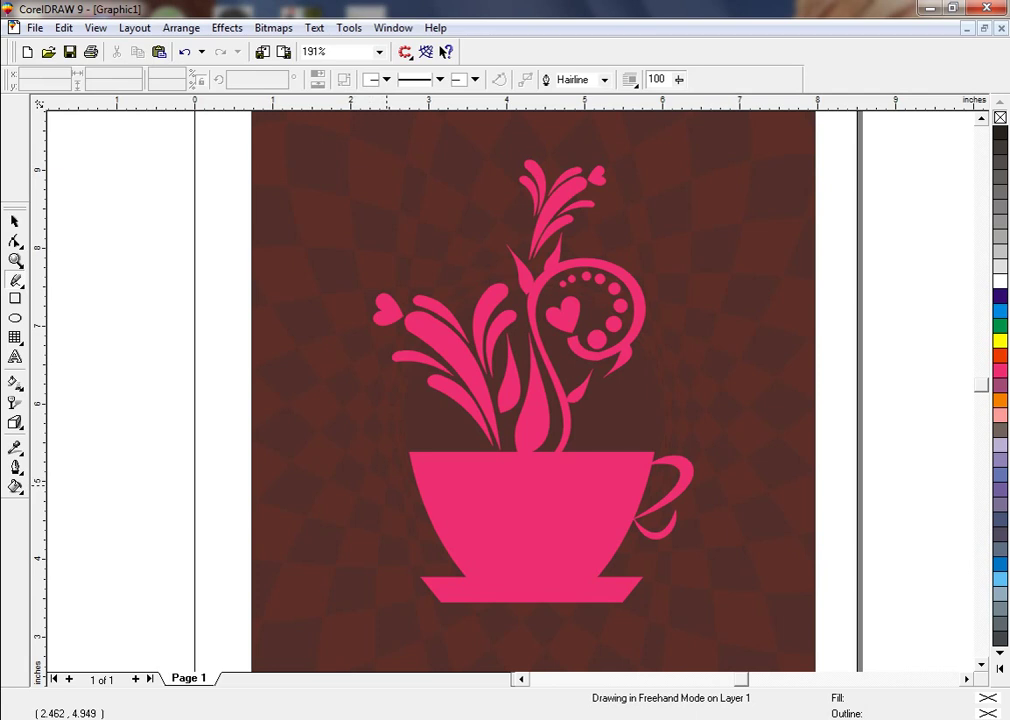
click(15, 357)
click(97, 385)
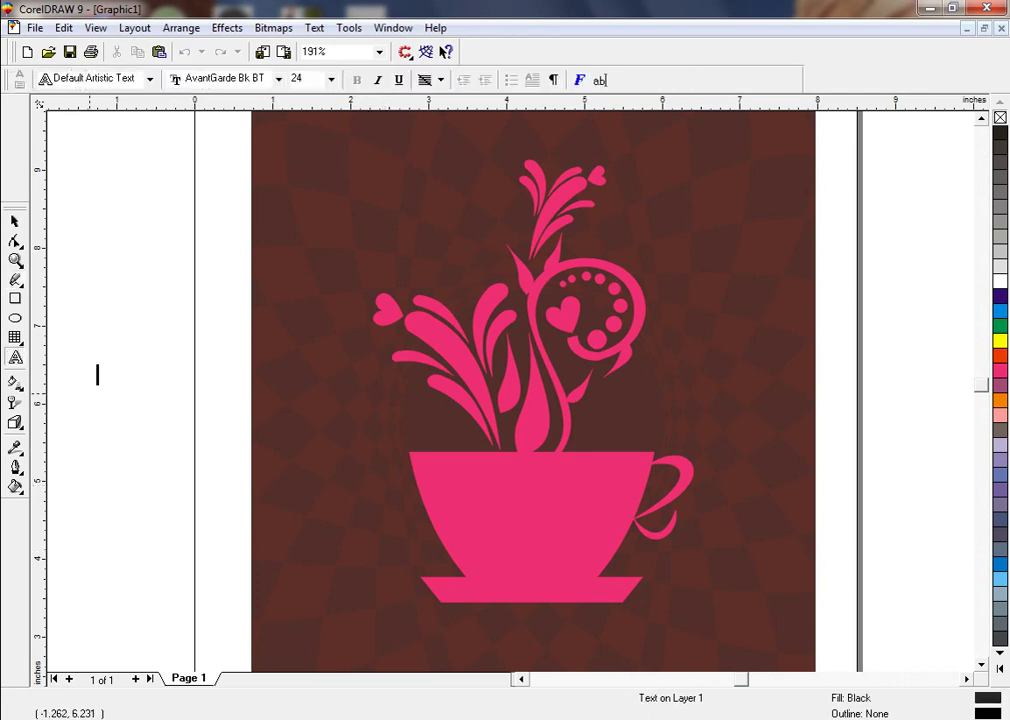
text(Tel Time)
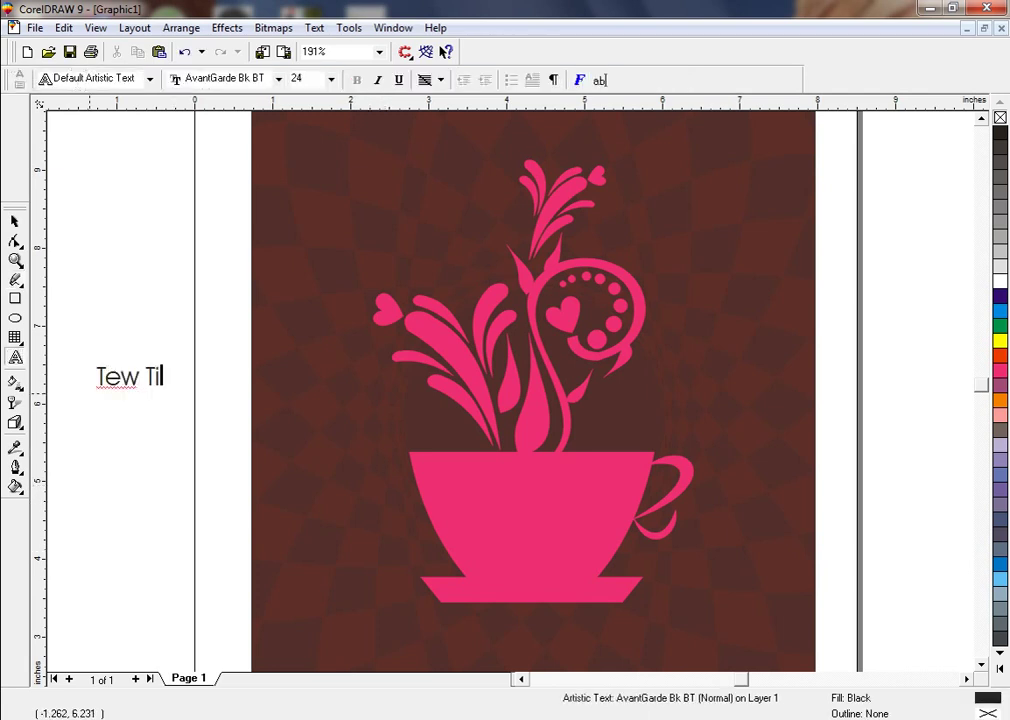
drag(121, 376, 139, 376)
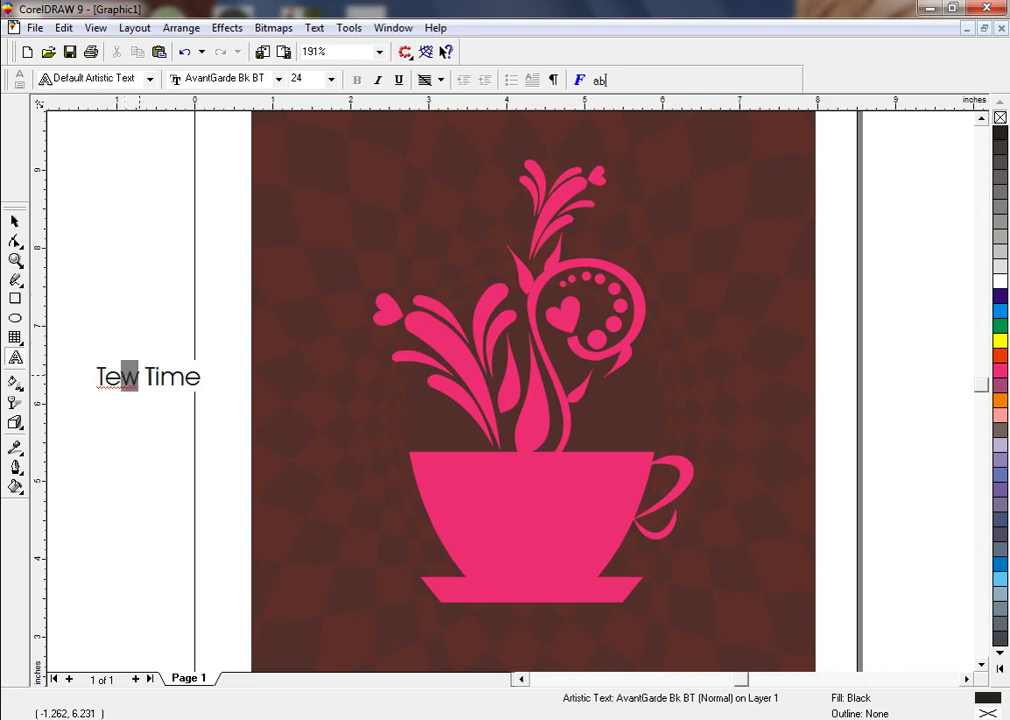
text(a)
Change the "Tea Time" text to bold Times New Roman.
click(15, 221)
click(447, 79)
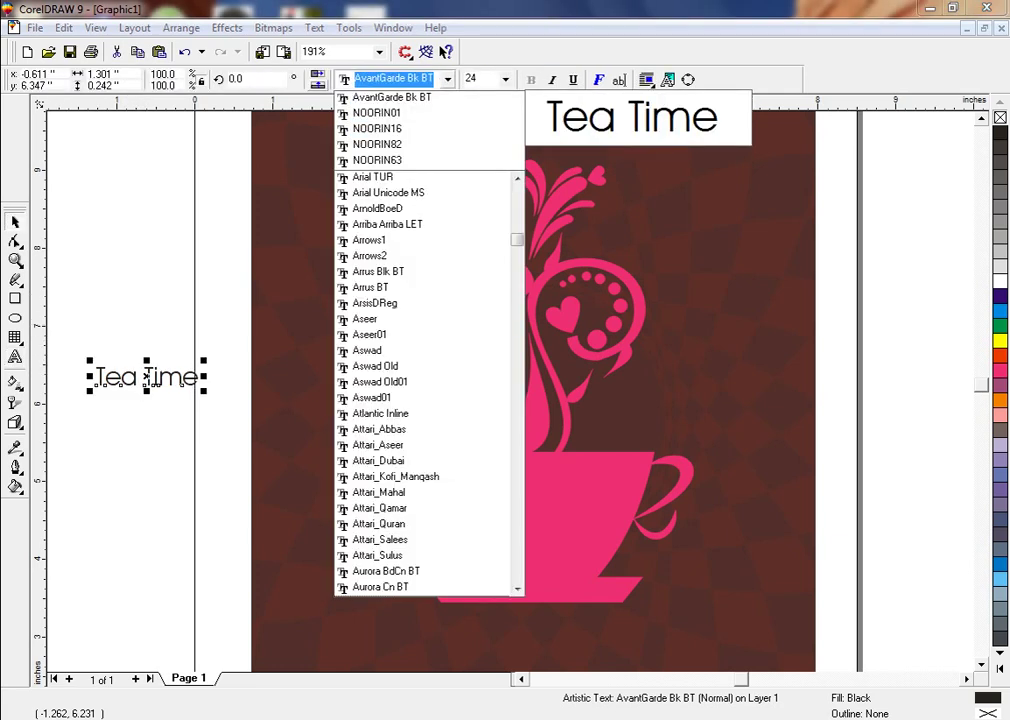
text(tim)
key(Return)
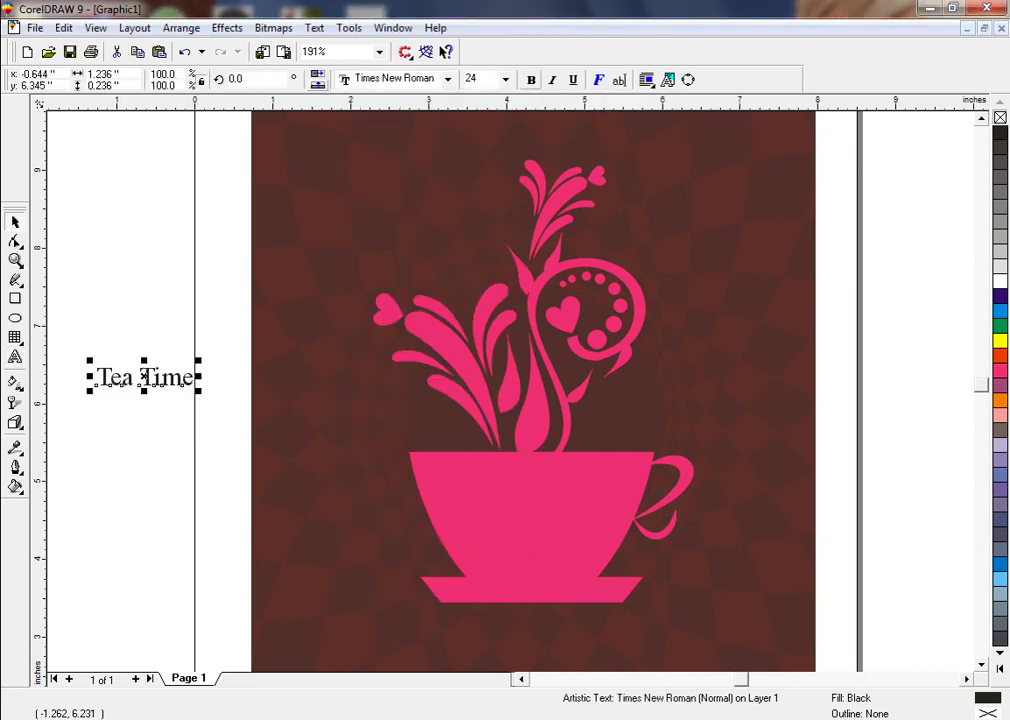
key(ctrl+b)
Place the "Tea Time" text on the cup body, fill it white, and enlarge it to about 1.8 in wide.
drag(143, 376, 523, 503)
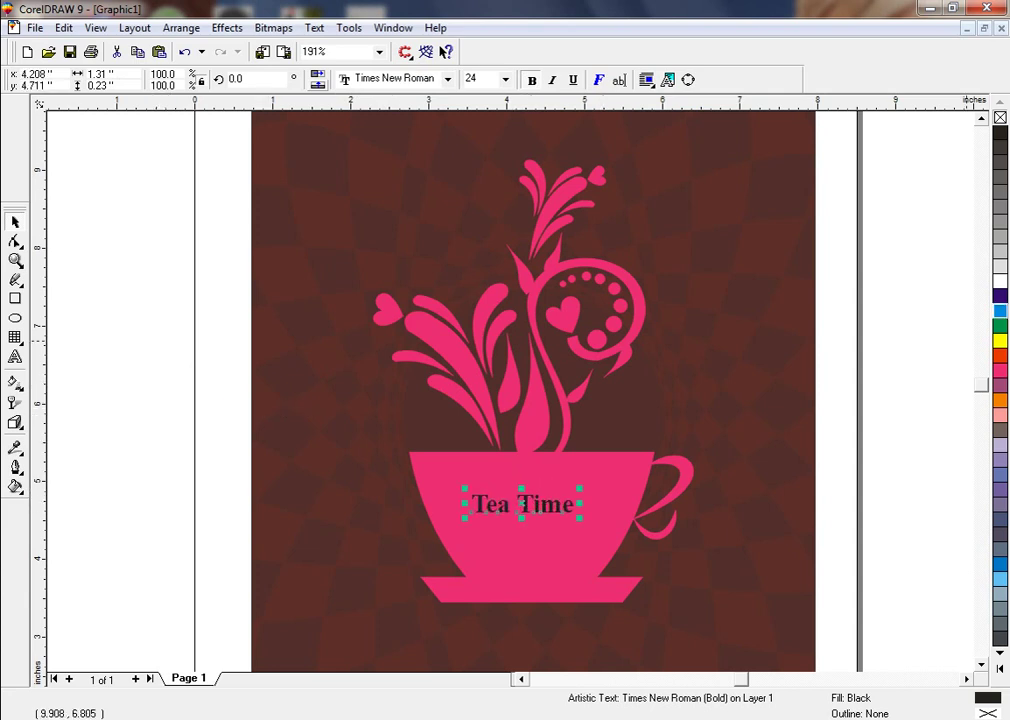
click(999, 280)
drag(580, 519, 606, 531)
Centre the "Tea Time" text horizontally on the teacup artwork.
shift+click(599, 535)
key(c)
key(Escape)
click(553, 513)
shift+click(593, 533)
key(F4)
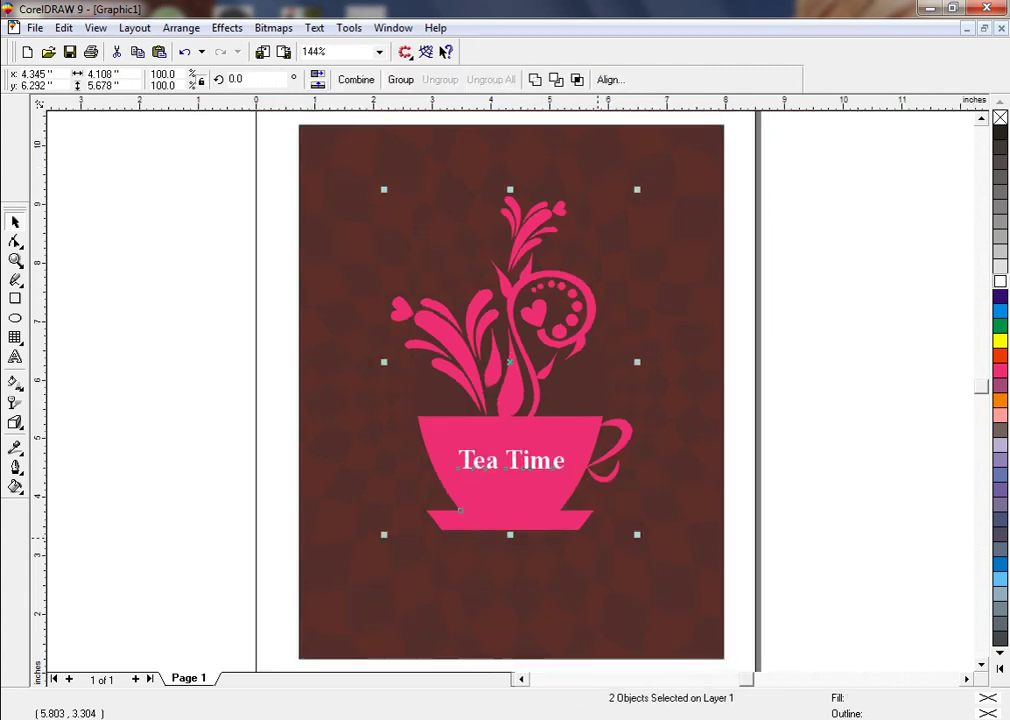
click(624, 540)
click(776, 527)
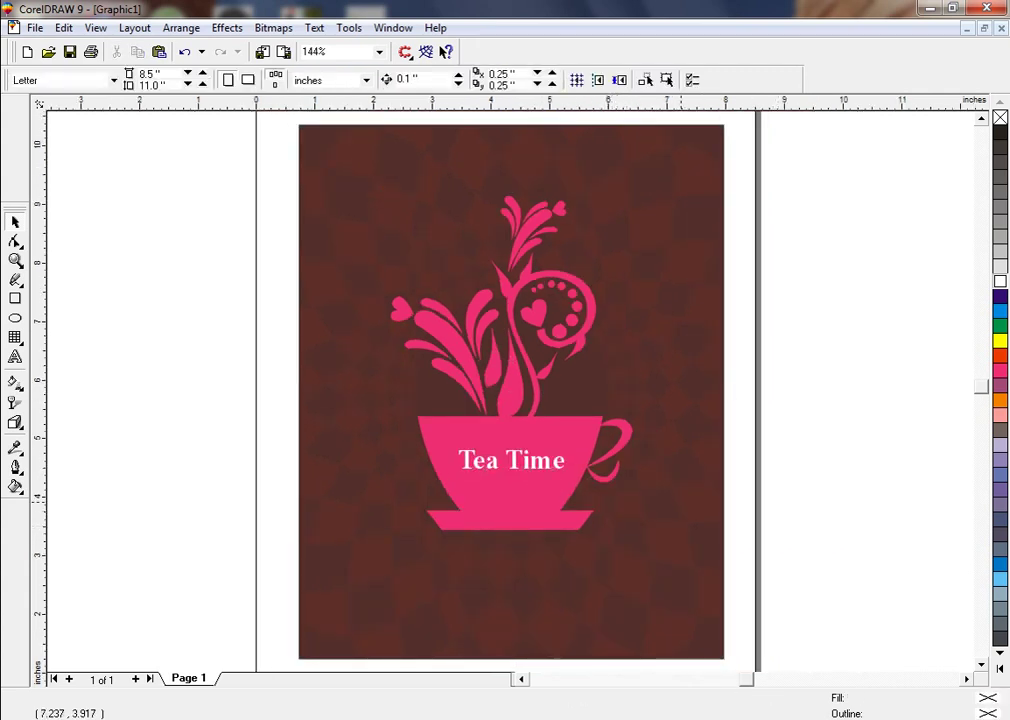
click(686, 510)
click(745, 481)
click(728, 525)
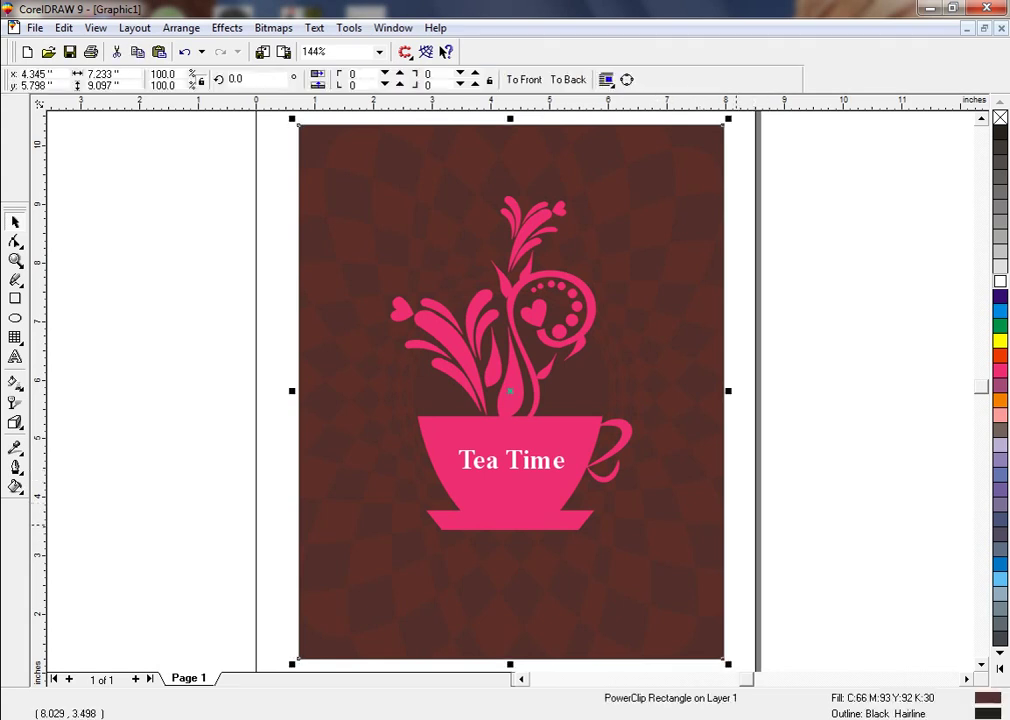
click(759, 518)
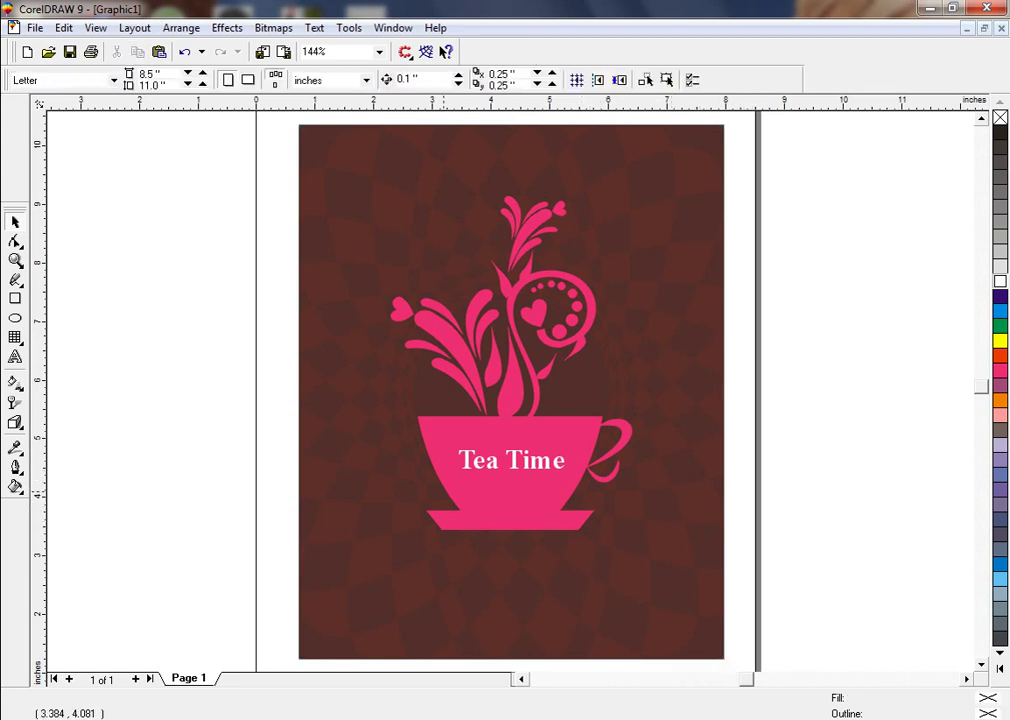
key(F5)
key(space)
Change the teacup artwork's uniform fill to purple, C45 M99 Y2 K0.
click(455, 353)
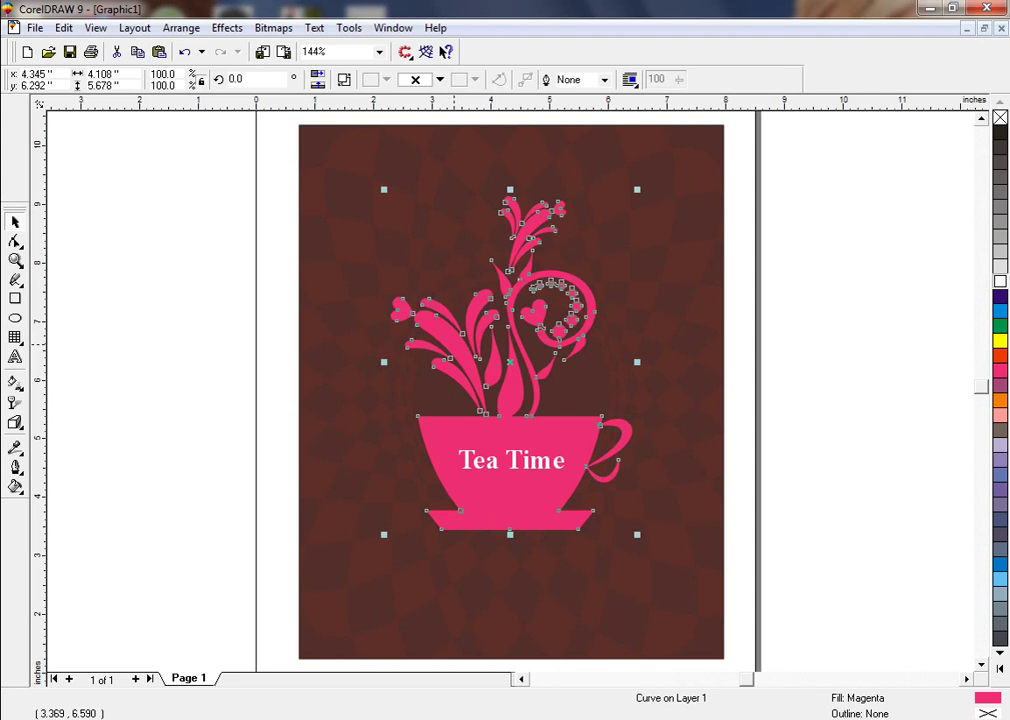
click(15, 487)
click(33, 485)
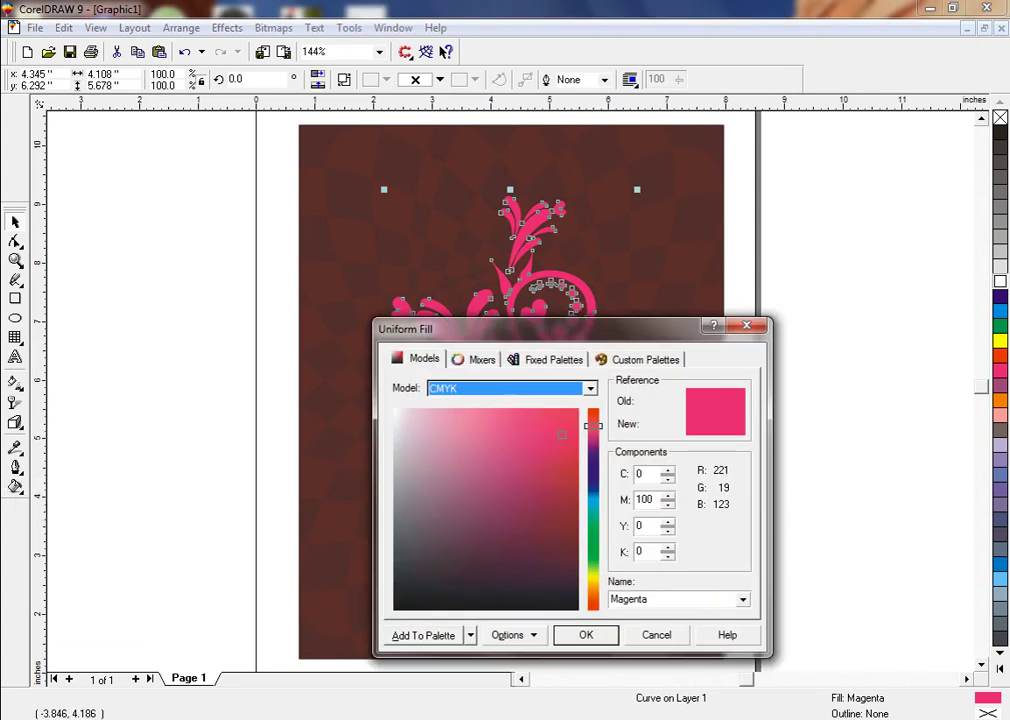
drag(593, 425, 593, 446)
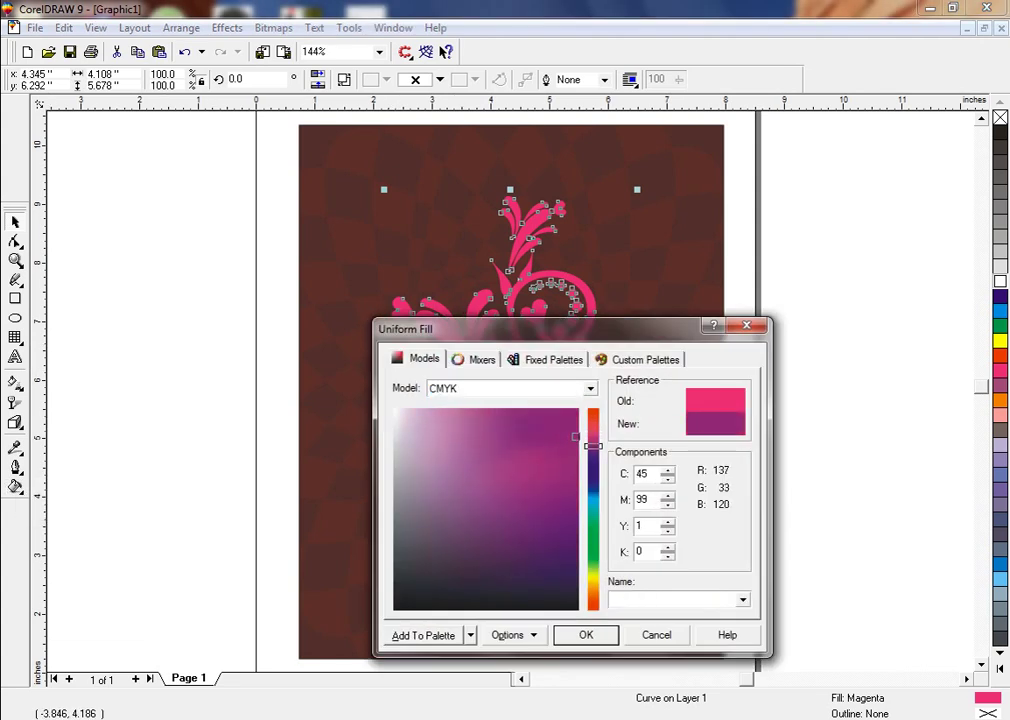
key(Return)
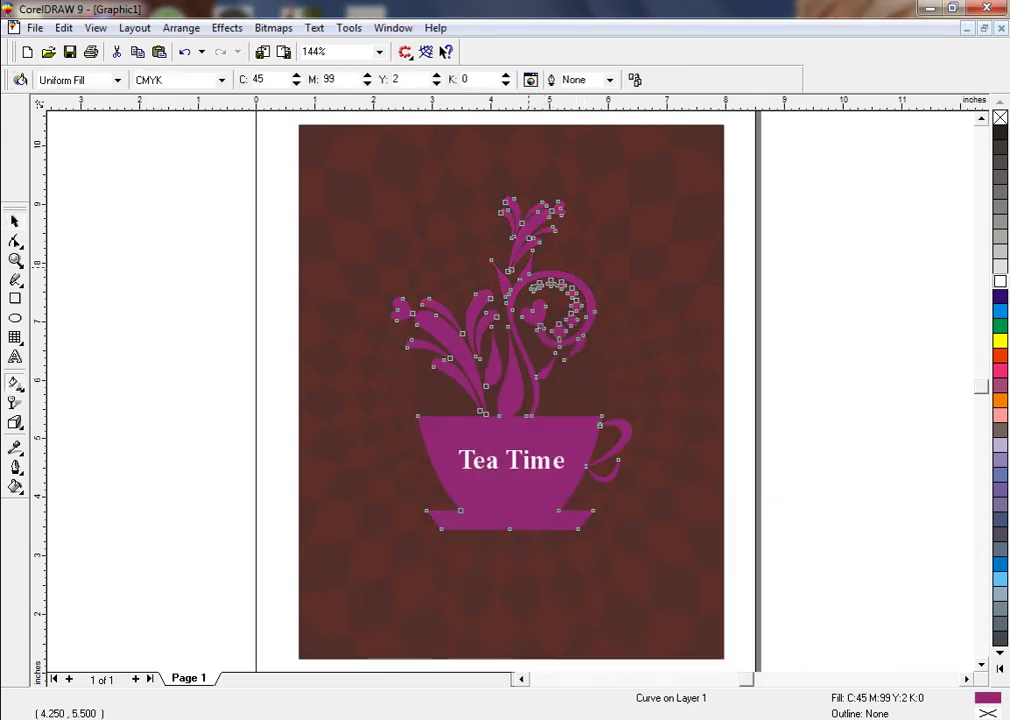
Apply a linear fountain fill to the teacup artwork, from purple just below the saucer to magenta among the steam swirls.
drag(528, 267, 524, 457)
drag(1000, 371, 500, 252)
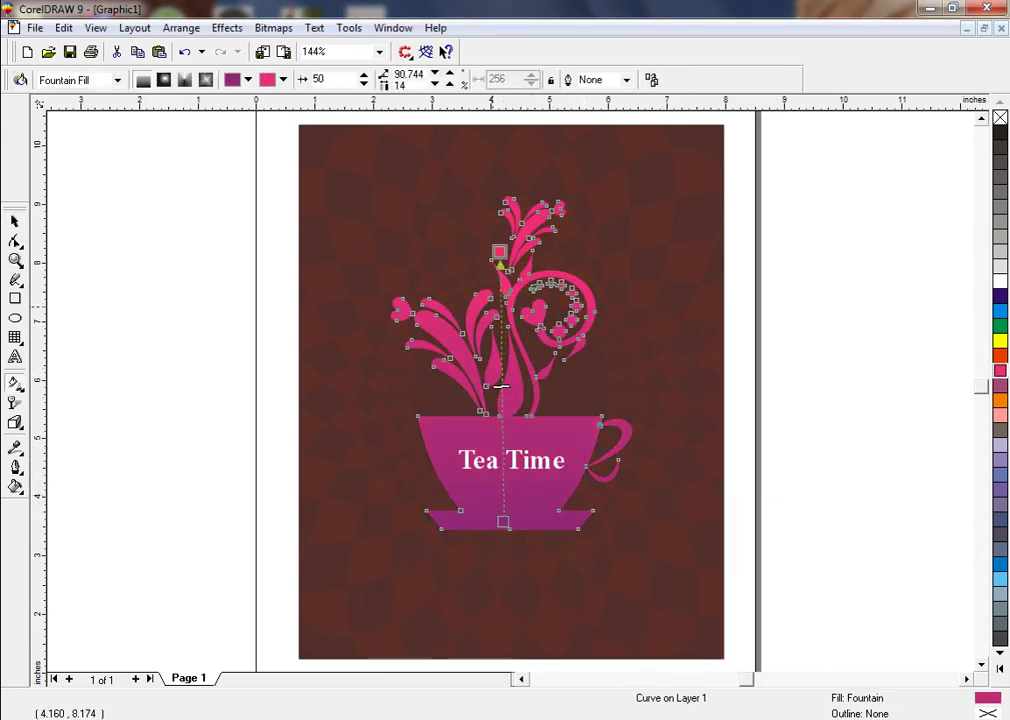
drag(503, 521, 507, 547)
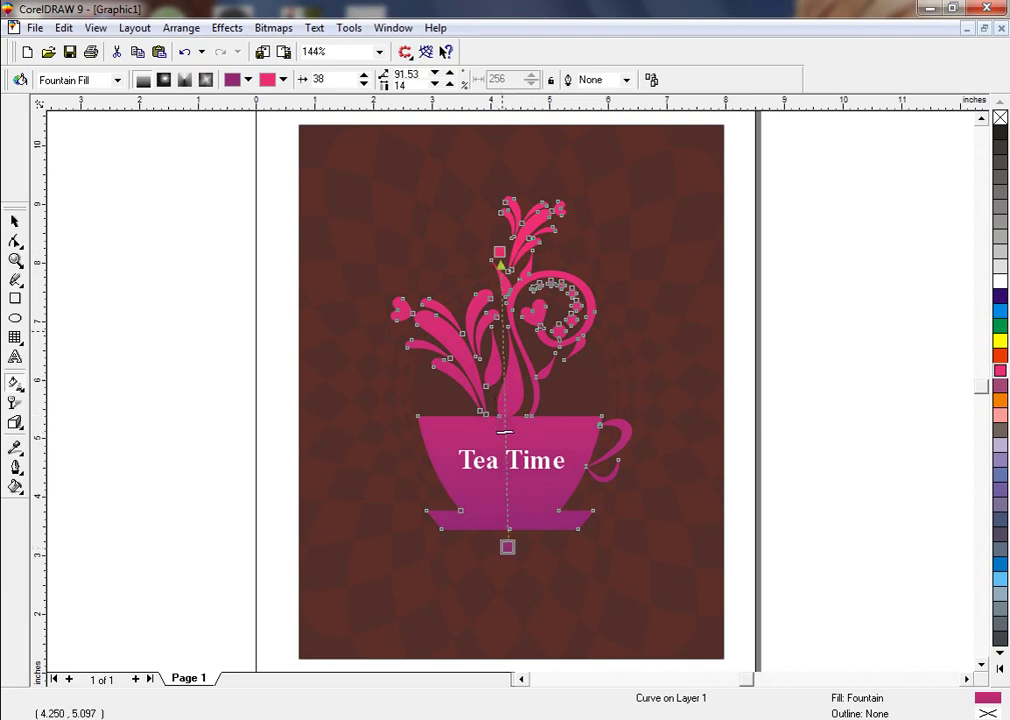
drag(499, 251, 506, 316)
click(14, 222)
click(163, 321)
Change the background rectangle's fill to the near-black palette colour.
click(581, 424)
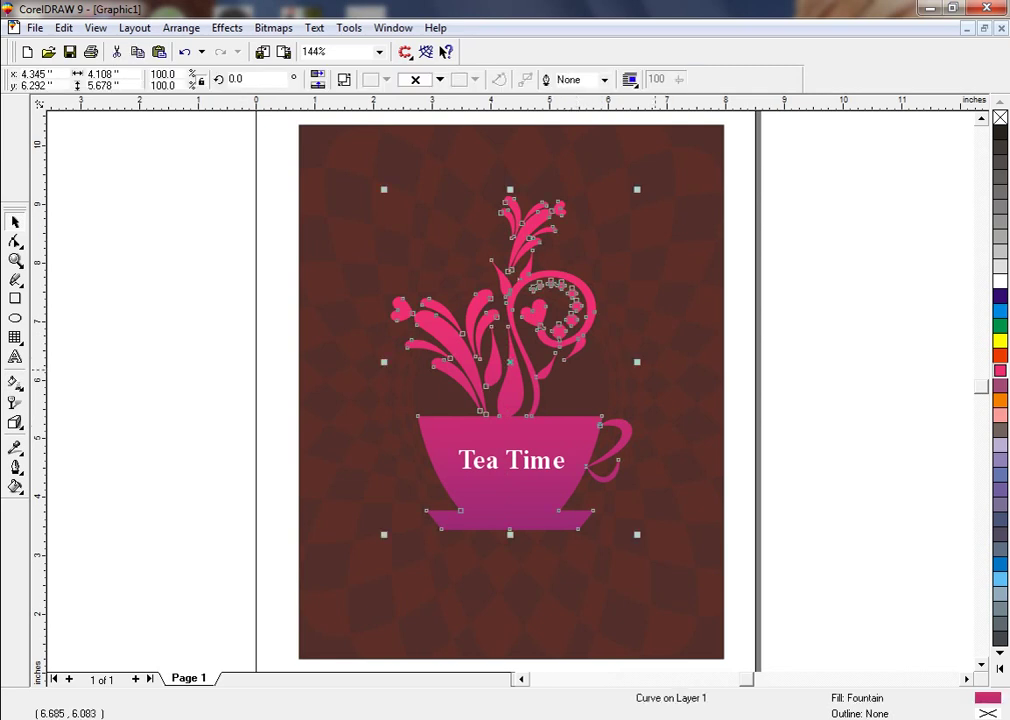
shift+click(669, 354)
key(Escape)
click(675, 372)
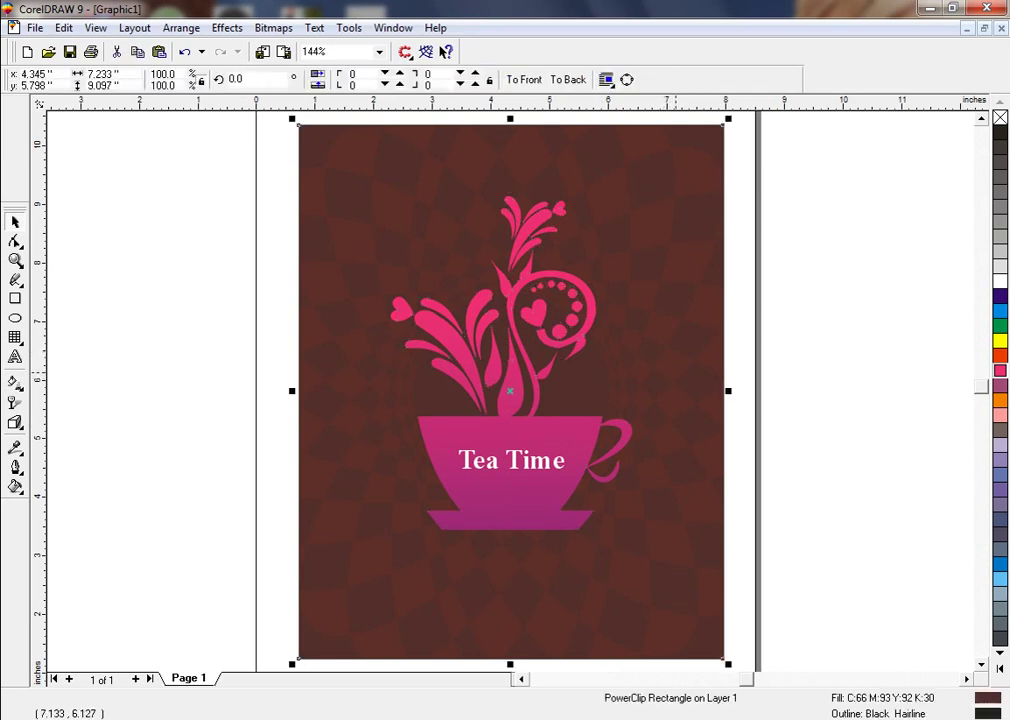
click(1000, 670)
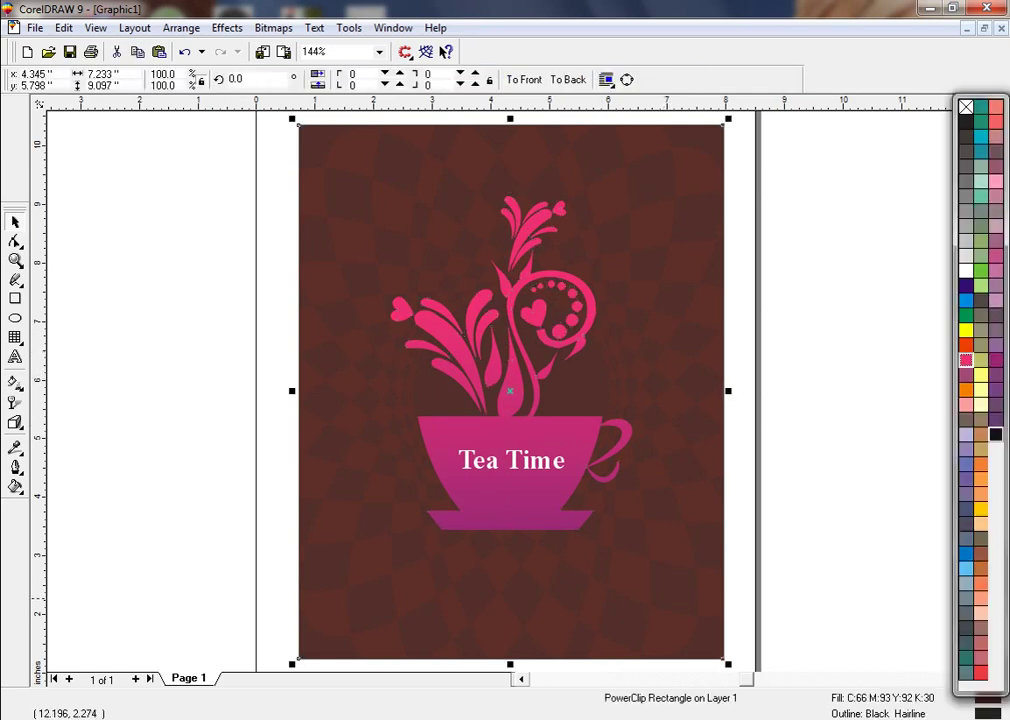
click(996, 434)
key(Escape)
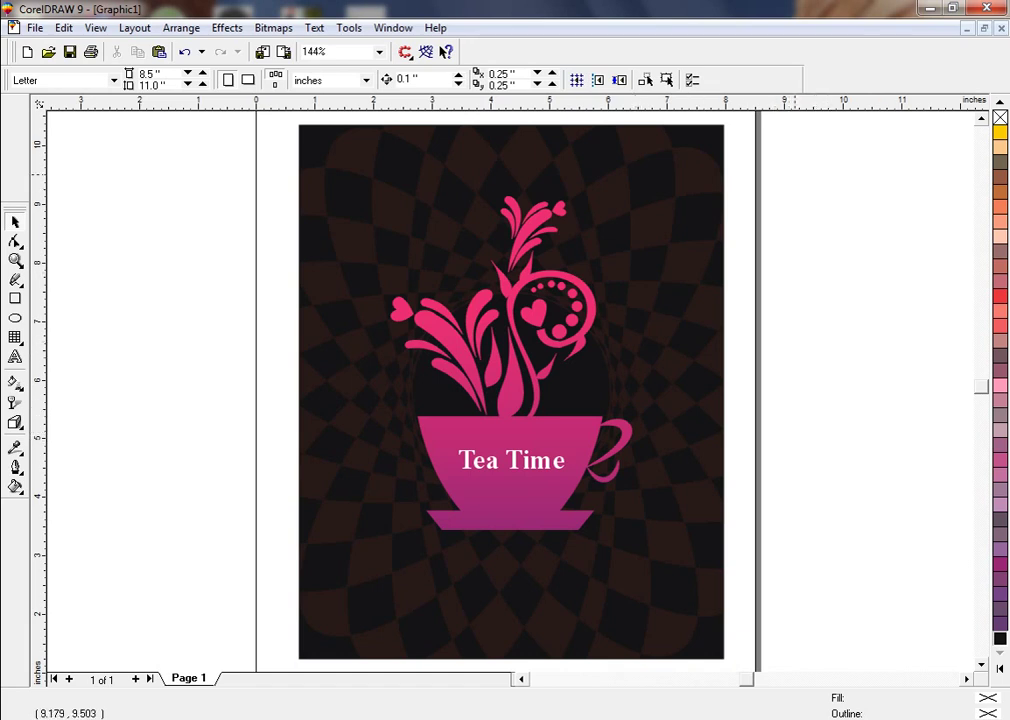
Duplicate the complete poster, with background, teacup and text, about 8.5 in to the left of the original.
drag(790, 177, 372, 548)
key(F3)
drag(672, 550, 235, 199)
drag(566, 368, 318, 372)
right_click(318, 372)
key(shift+F2)
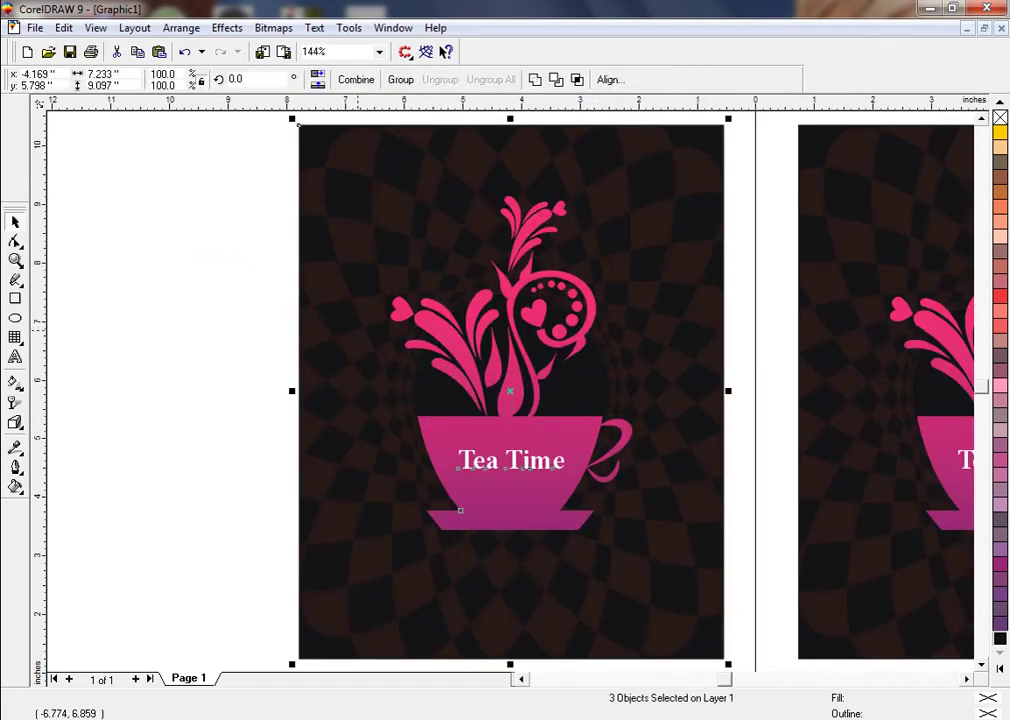
Fill the teacup artwork in the copied poster with solid Orange.
key(Escape)
click(435, 334)
click(1000, 669)
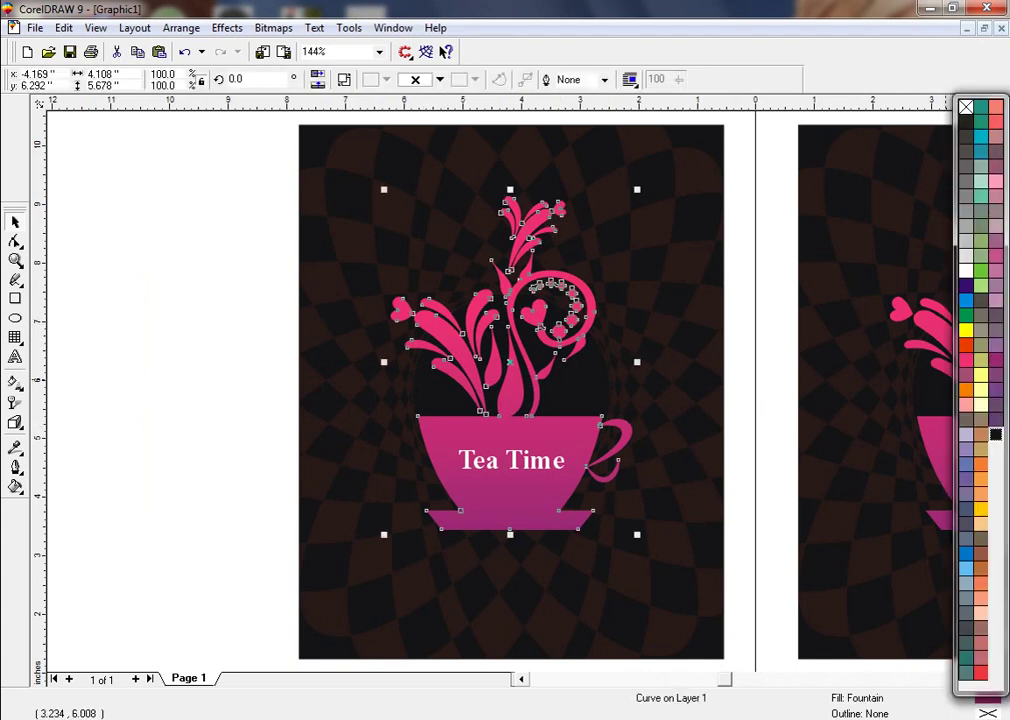
click(966, 389)
click(733, 366)
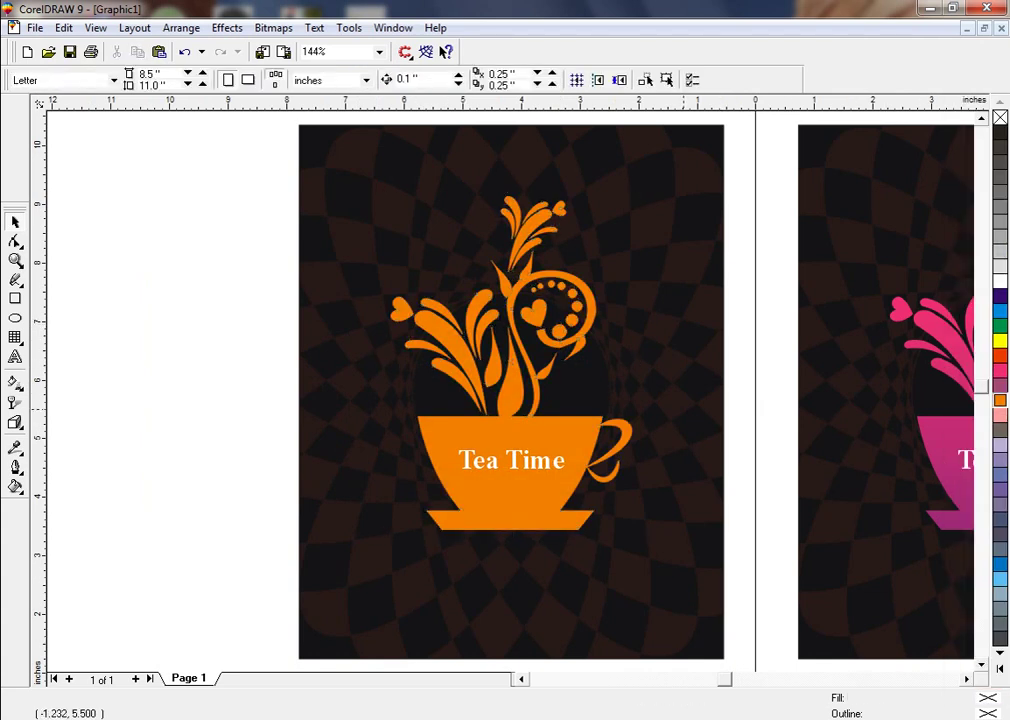
Duplicate the orange poster to the left of itself and select the teacup artwork in the new copy.
key(F3)
drag(335, 189, 634, 543)
drag(573, 493, 320, 493)
right_click(320, 493)
key(Escape)
click(288, 420)
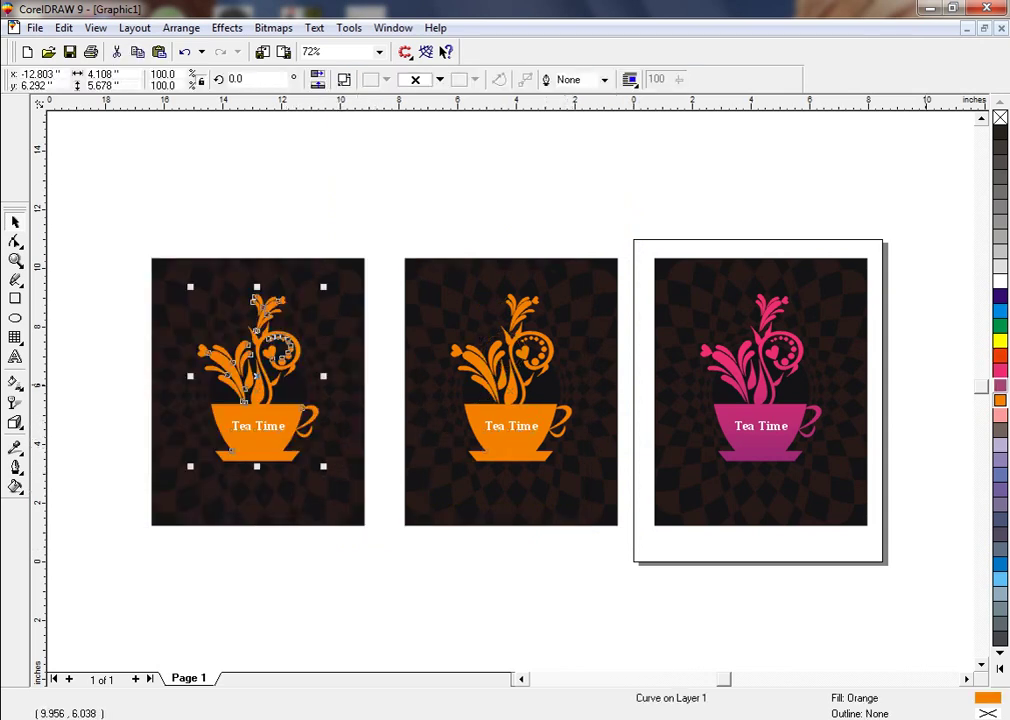
Fill the teacup artwork in the leftmost poster with solid Chartreuse.
click(999, 325)
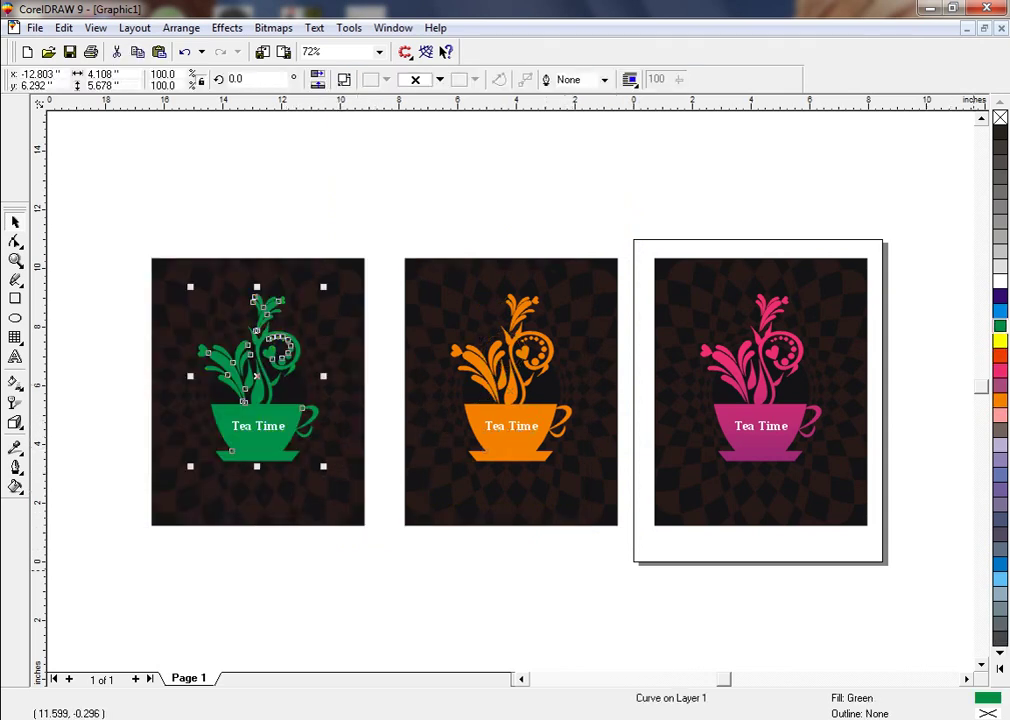
click(999, 669)
click(980, 269)
click(630, 187)
Duplicate the row of three posters straight down, about 11.3 in below the originals.
key(F3)
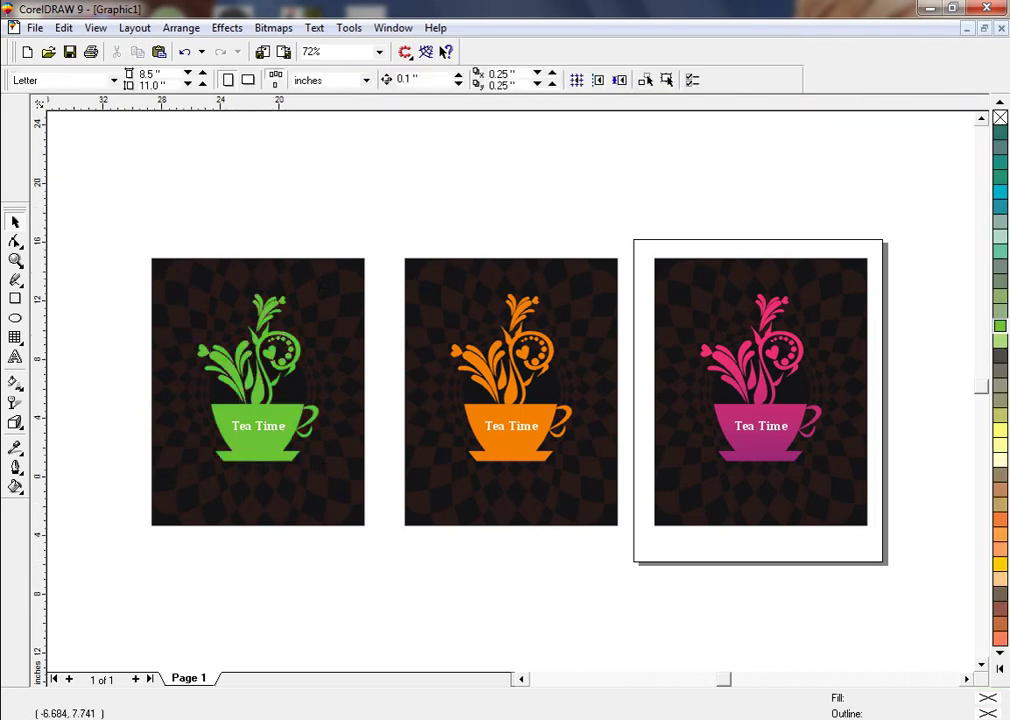
drag(289, 300, 725, 485)
drag(634, 358, 636, 523)
right_click(636, 523)
key(shift+F2)
click(655, 449)
key(F3)
Recolour the teacup artwork in the middle poster of the lower row with the solid purple palette colour.
click(508, 381)
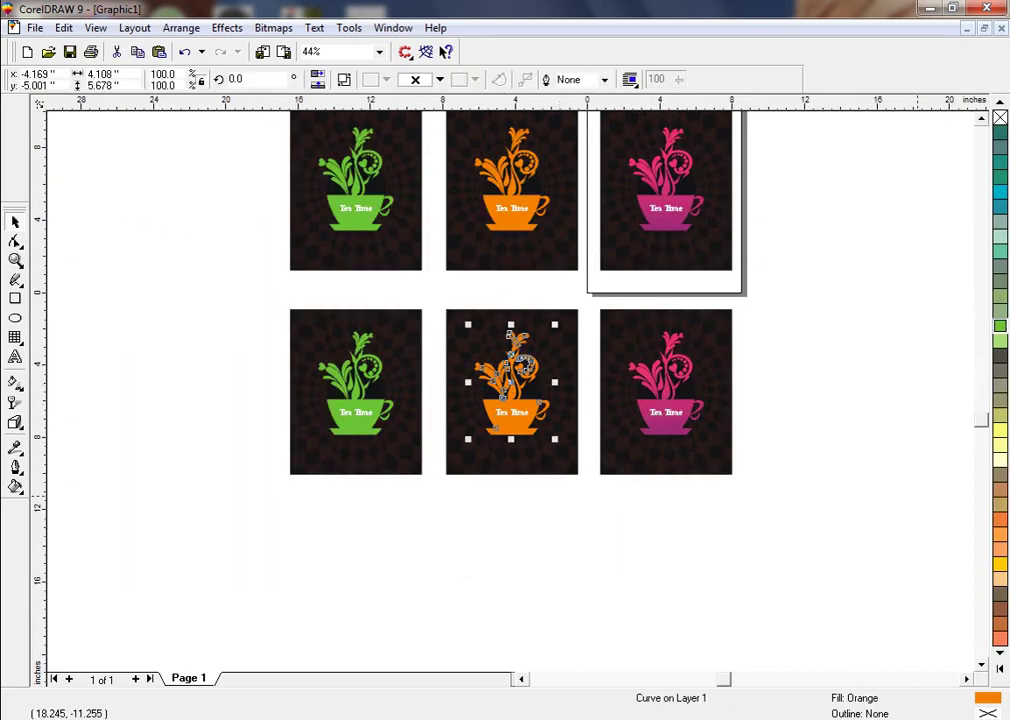
click(1000, 431)
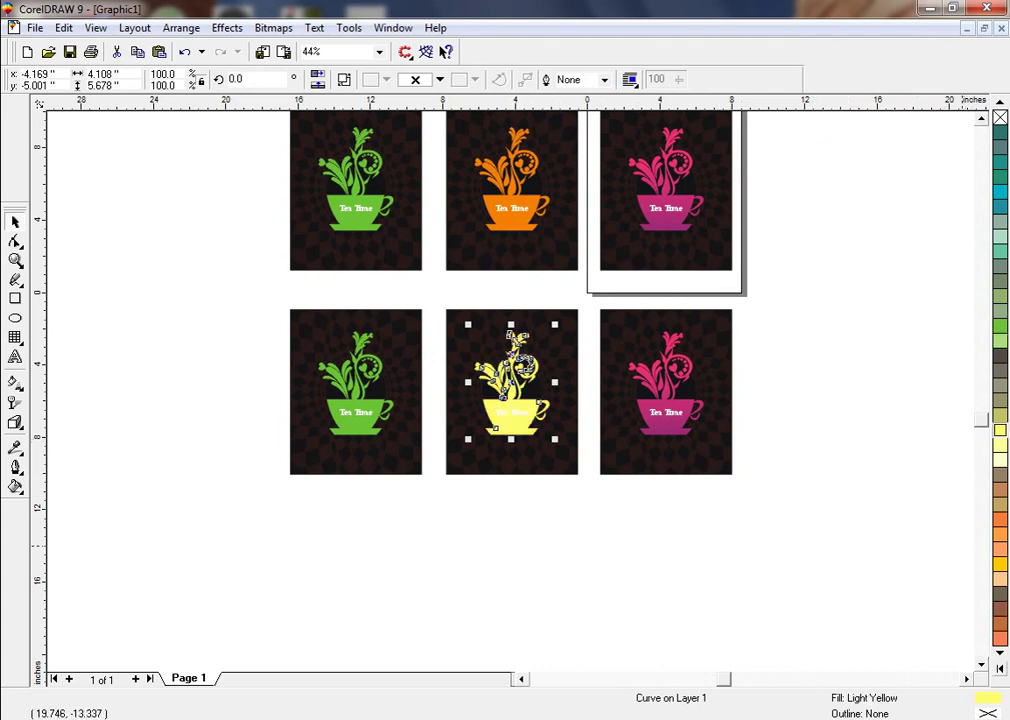
click(1000, 669)
click(996, 360)
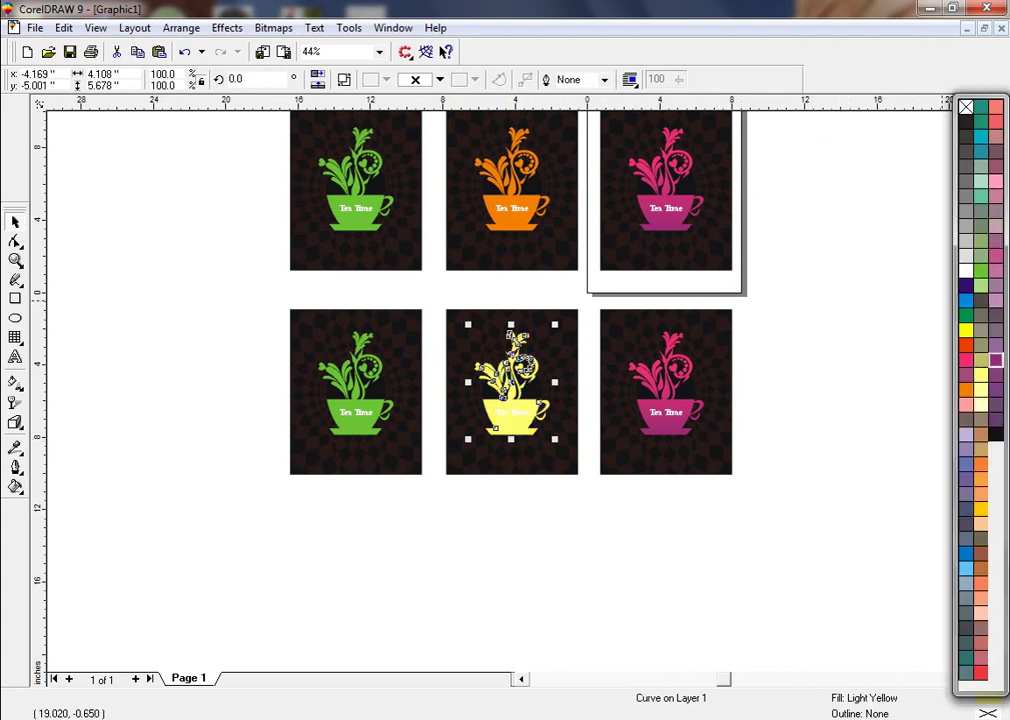
click(758, 299)
Replace the fountain fill of the teacup artwork in the lower-right poster with the solid pale green palette colour.
click(662, 432)
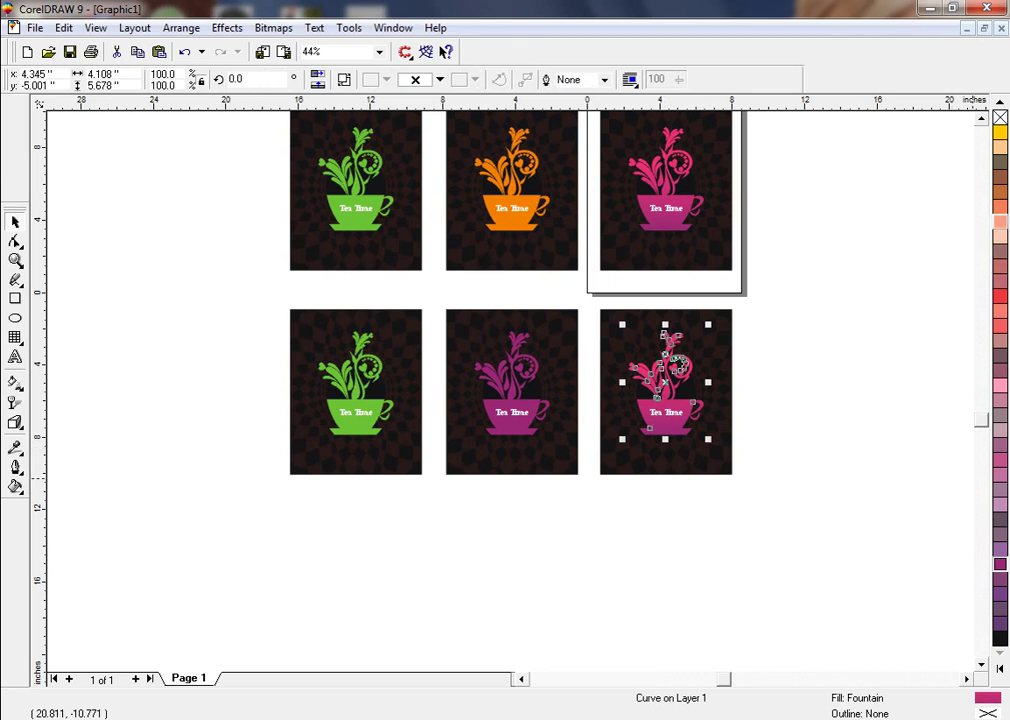
click(999, 664)
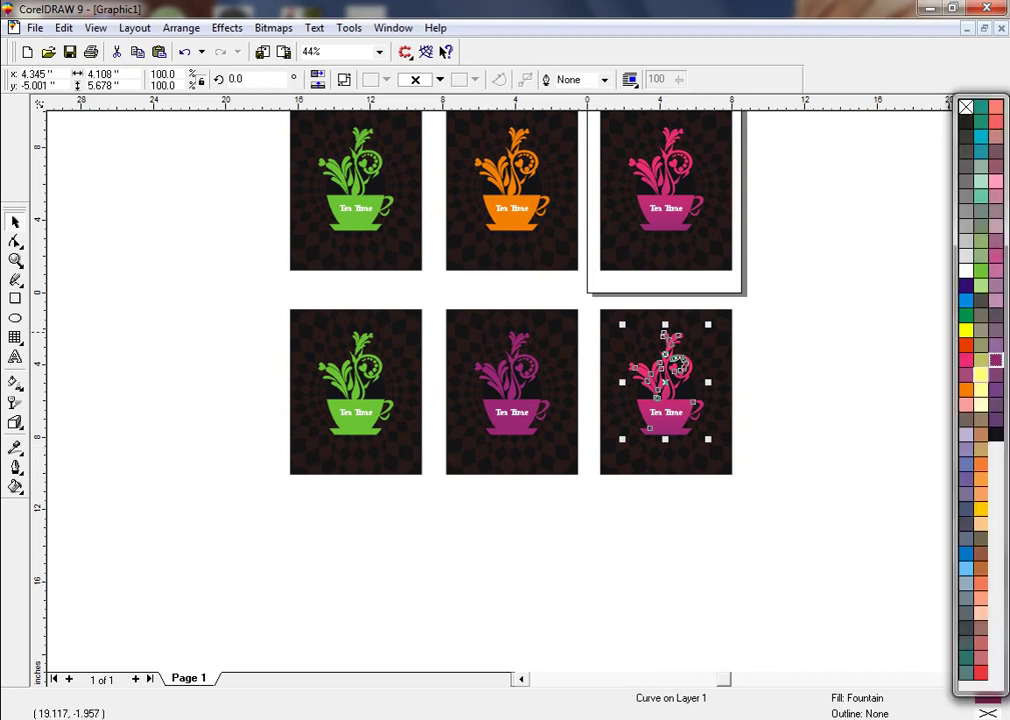
click(981, 286)
click(790, 428)
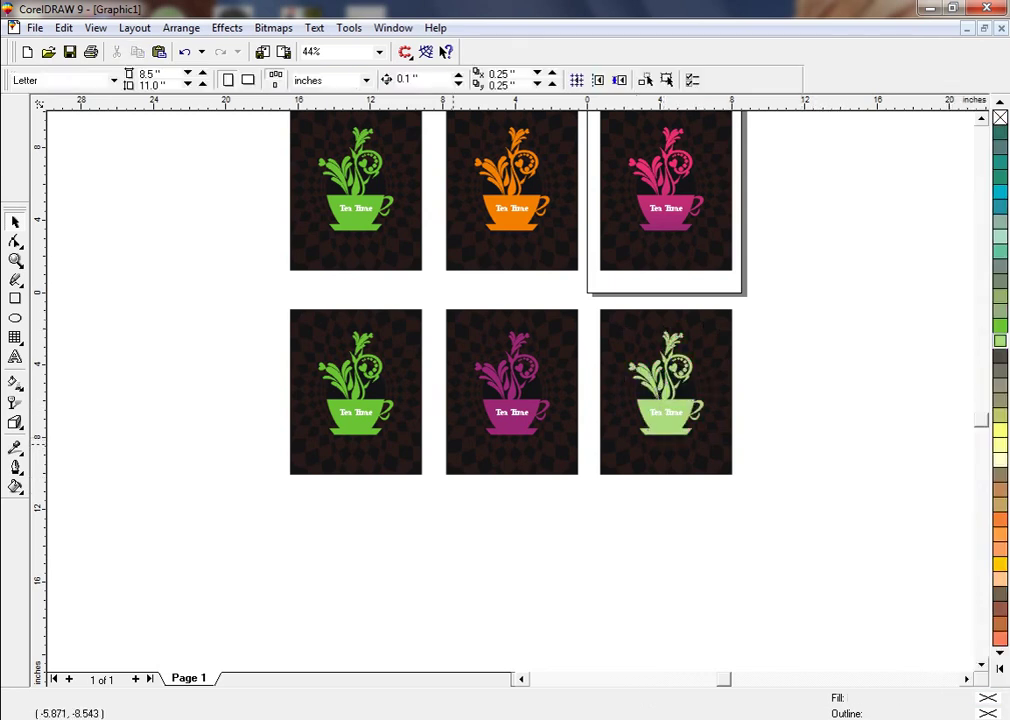
Fill the teacup artwork in the lower-left poster with the solid orange-red palette colour and show all six posters.
click(370, 429)
click(999, 664)
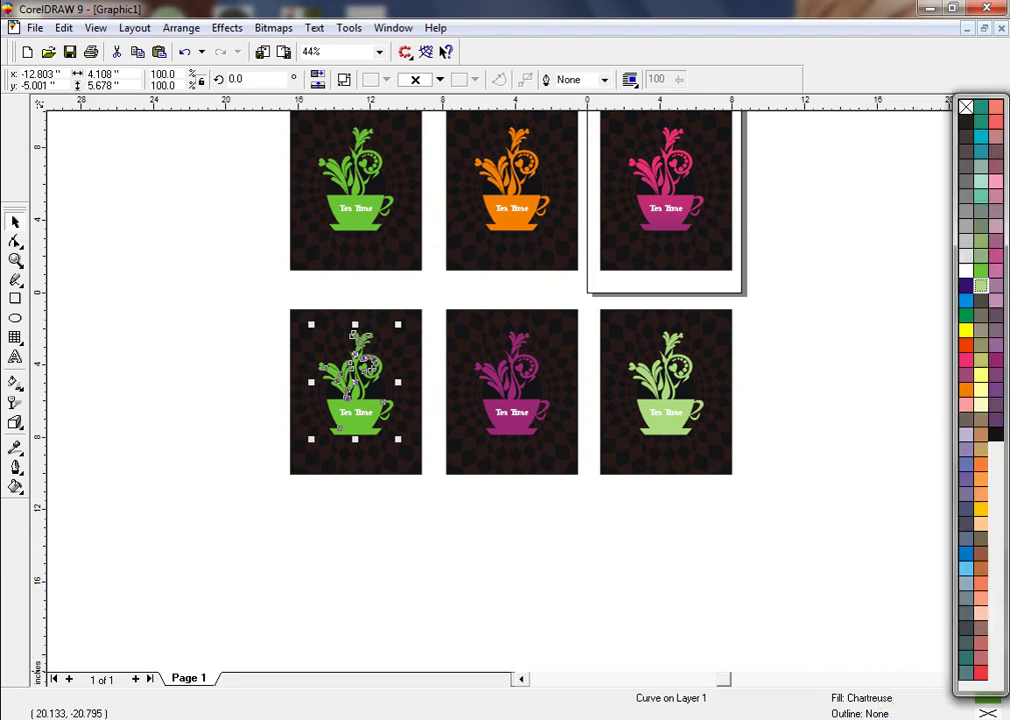
click(966, 345)
click(790, 418)
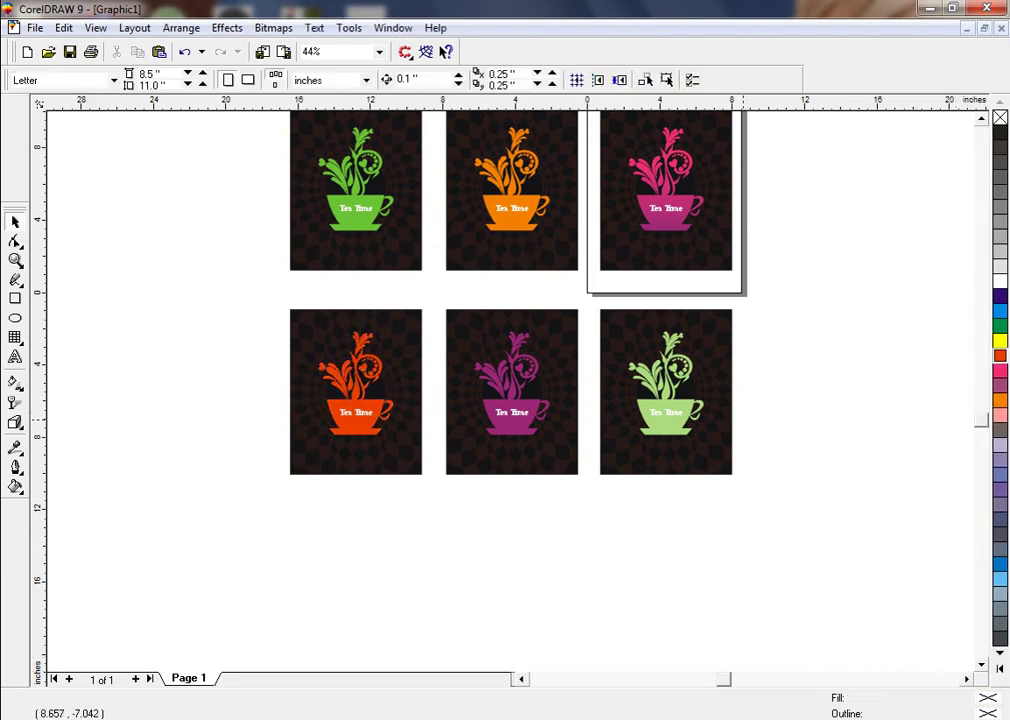
key(F4)
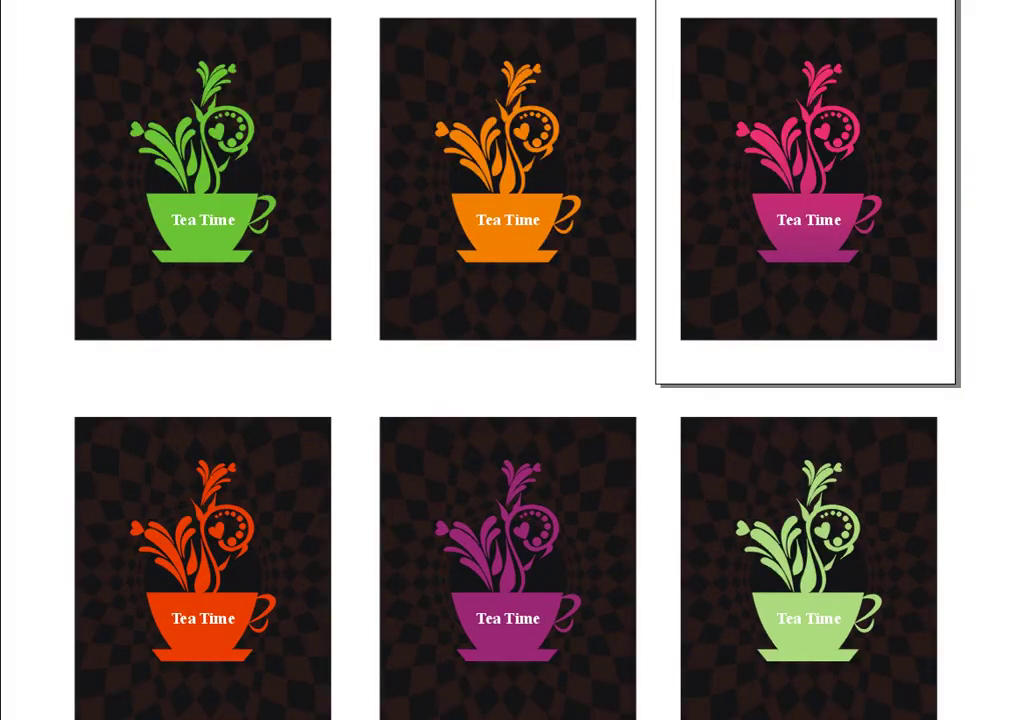